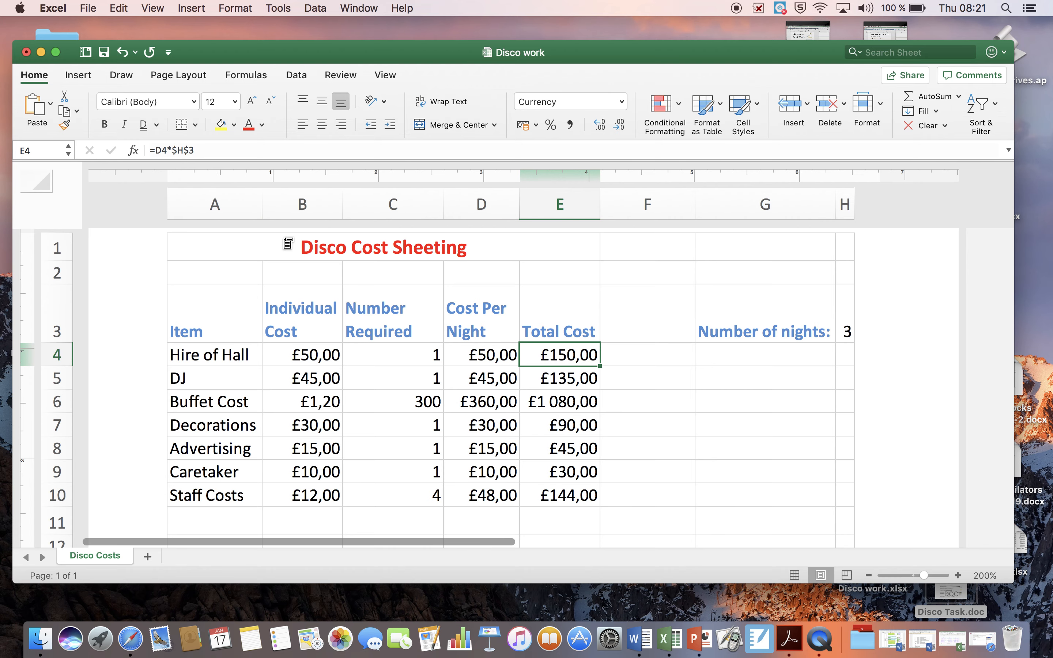
# Switch to the Disco Task document in Word and read the instructions for filling cells D11 and E11.
pyautogui.scroll(-2, 579, 407)
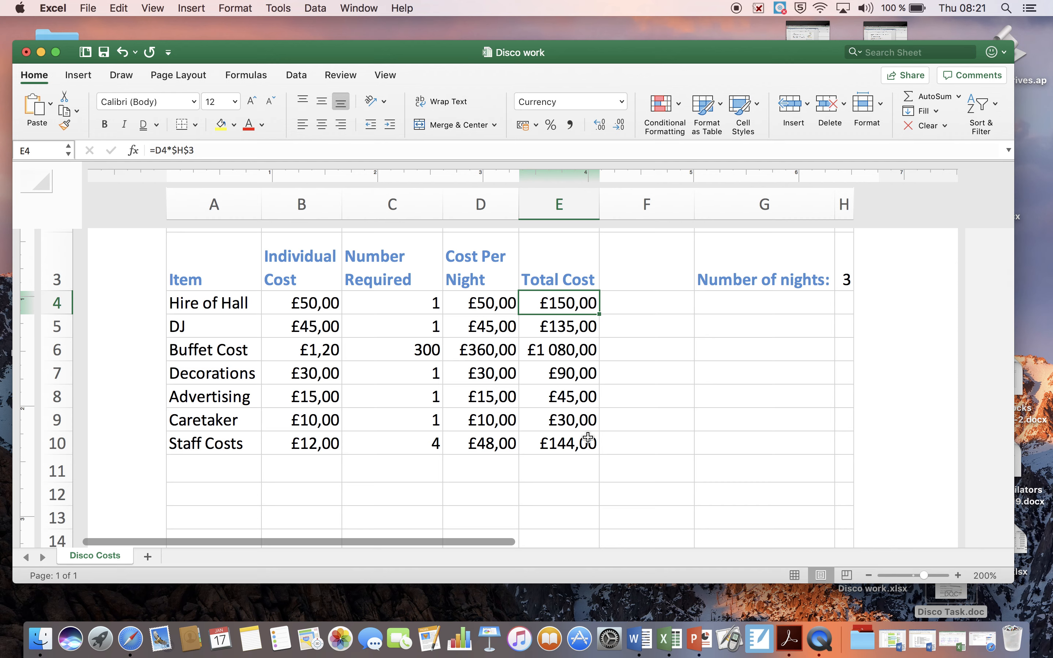
pyautogui.click(846, 283)
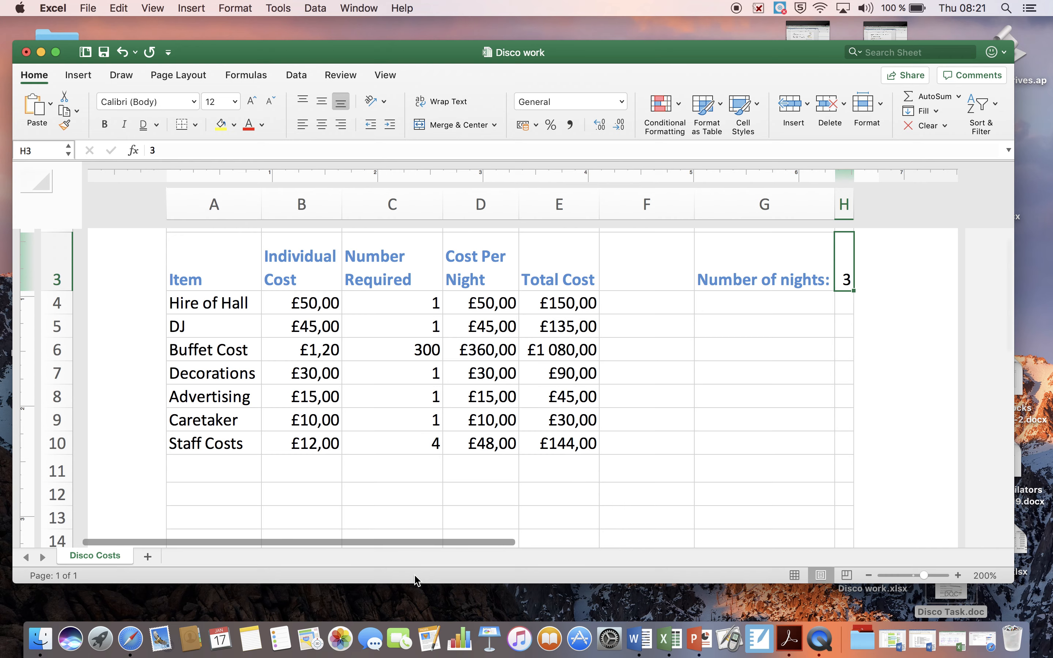
pyautogui.moveTo(252, 56); pyautogui.dragTo(256, 178)
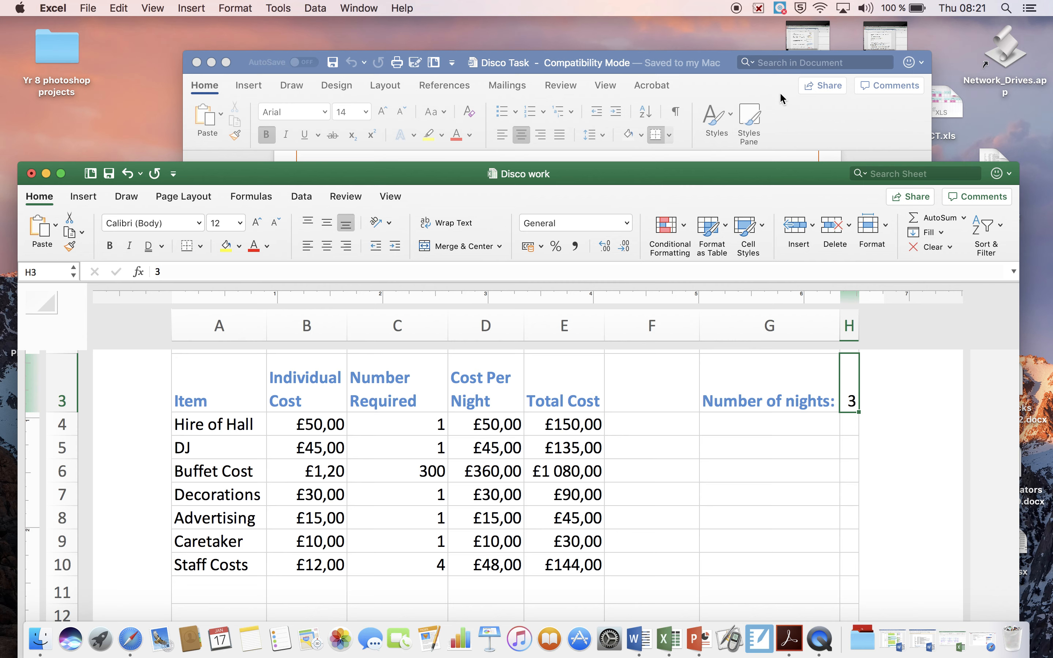
pyautogui.click(782, 98)
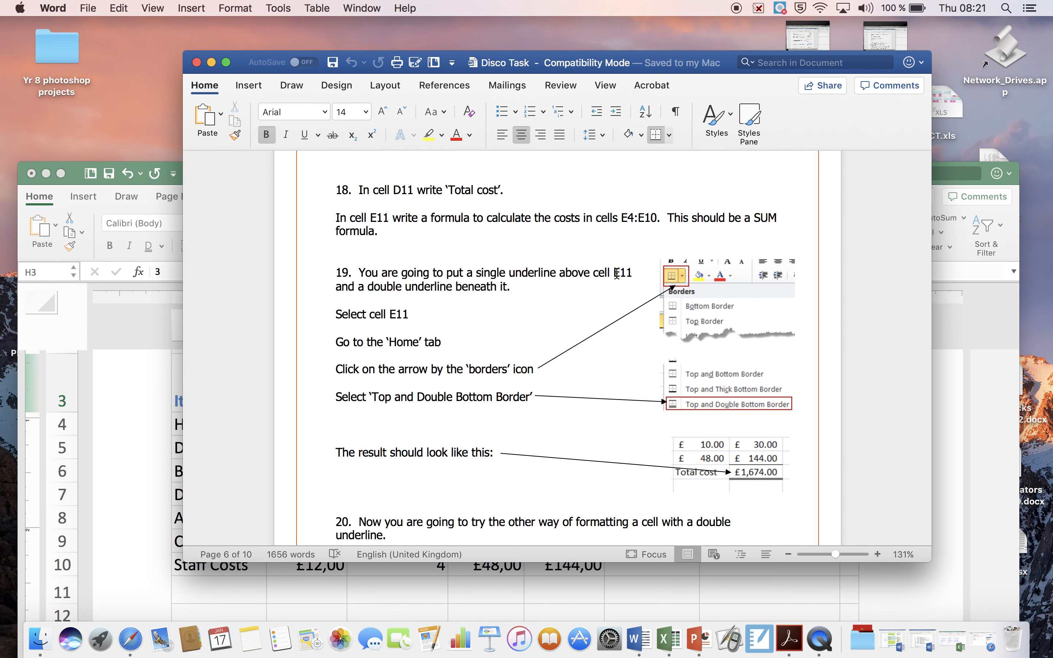
# Return to the Disco work workbook in Excel and enter the label "Total Cost" in cell D11.
pyautogui.click(78, 184)
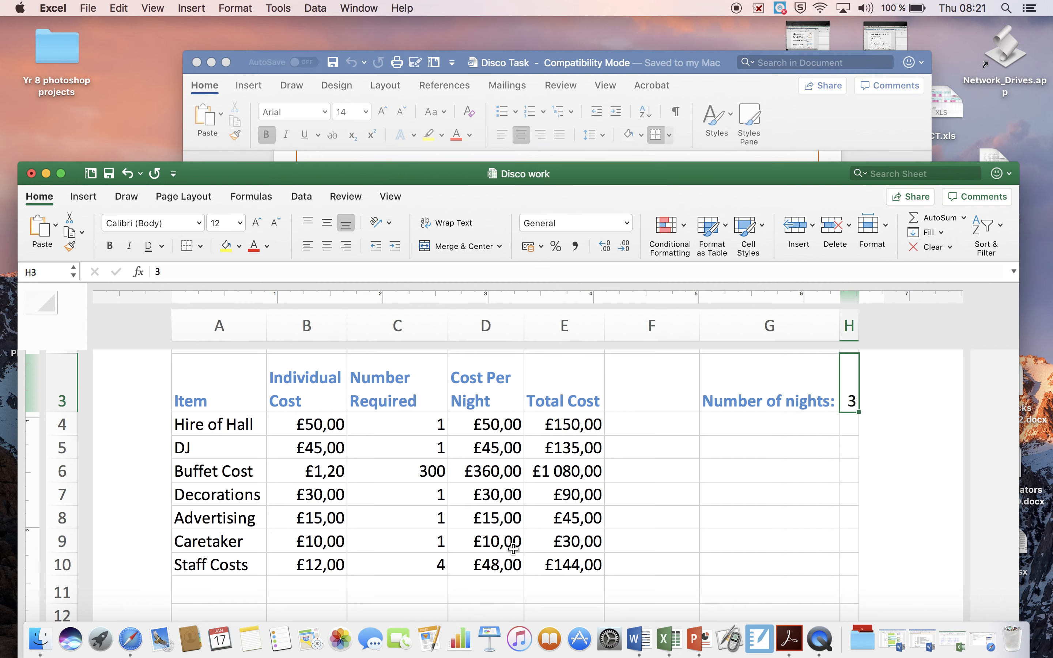
pyautogui.moveTo(639, 183); pyautogui.dragTo(636, 104)
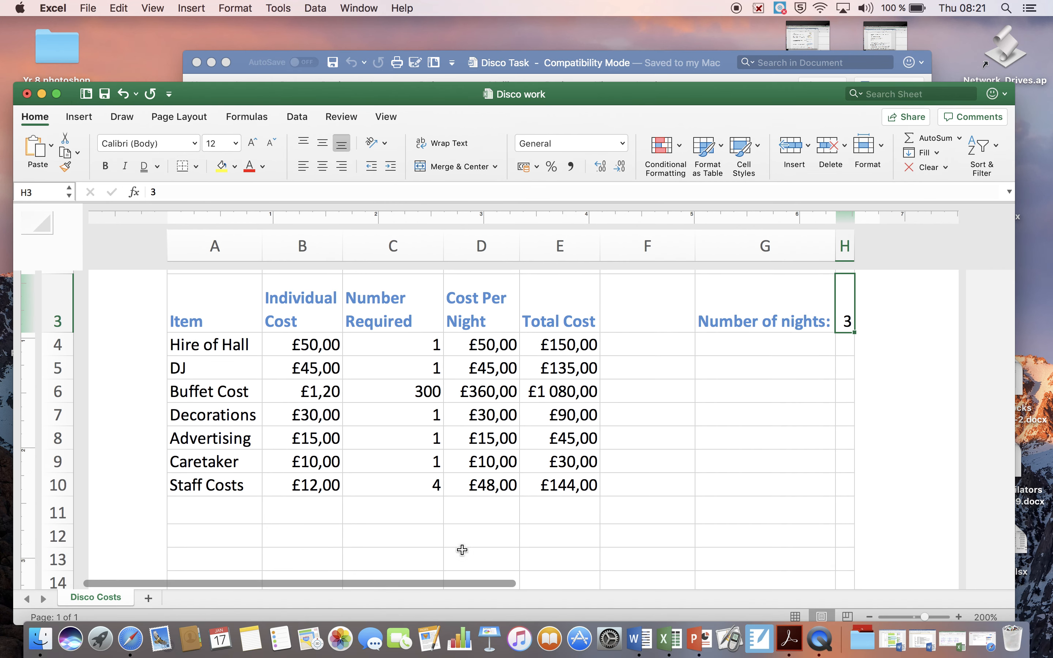
pyautogui.click(477, 505)
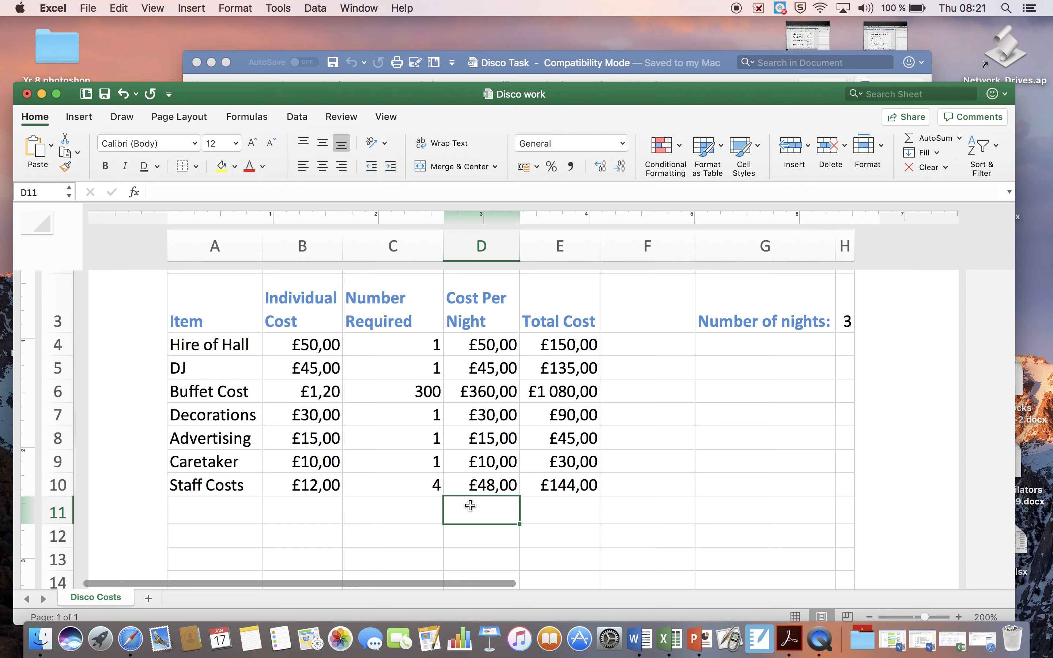
pyautogui.write('Total')
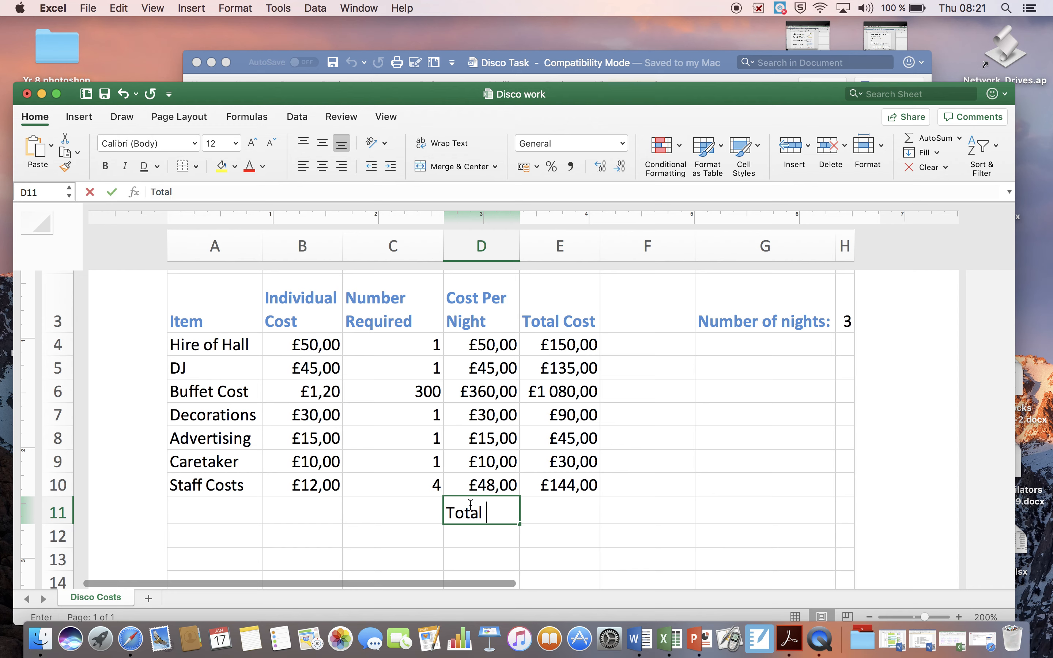
pyautogui.write(' Cost')
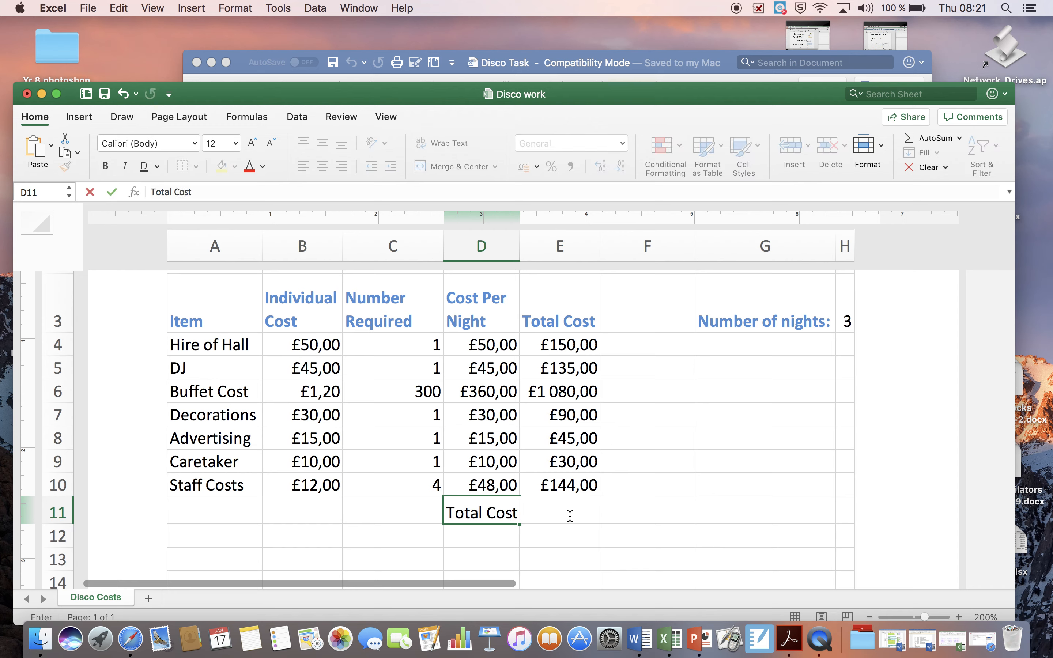
pyautogui.click(570, 516)
pyautogui.doubleClick(559, 513)
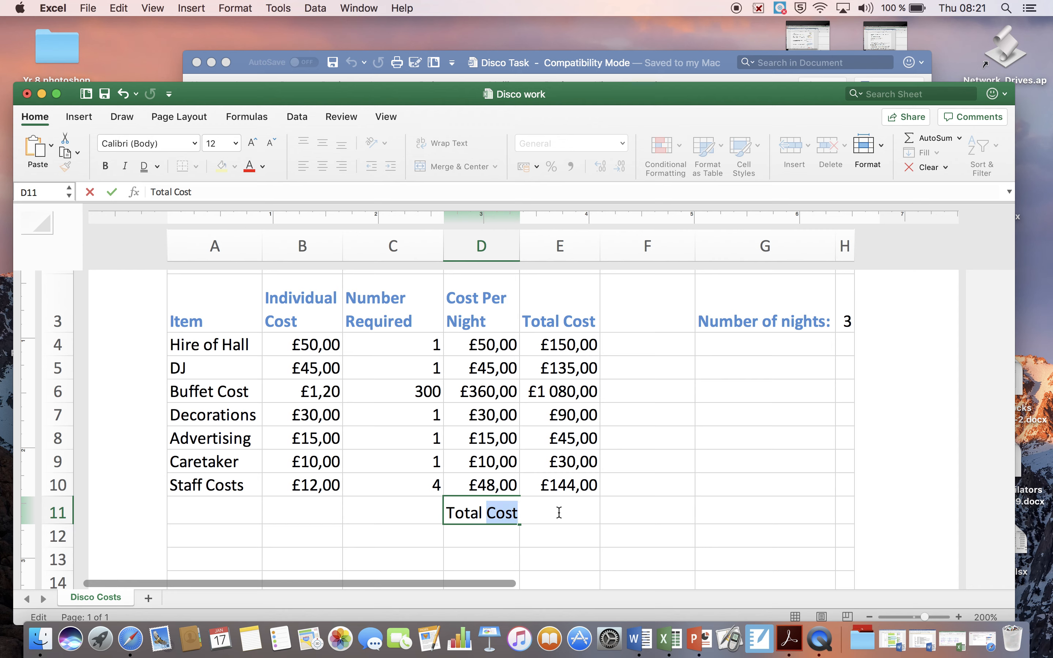
pyautogui.press('Return')
# Enter the formula =SUM(E4:E10) in cell E11 to add up the total costs.
pyautogui.click(560, 514)
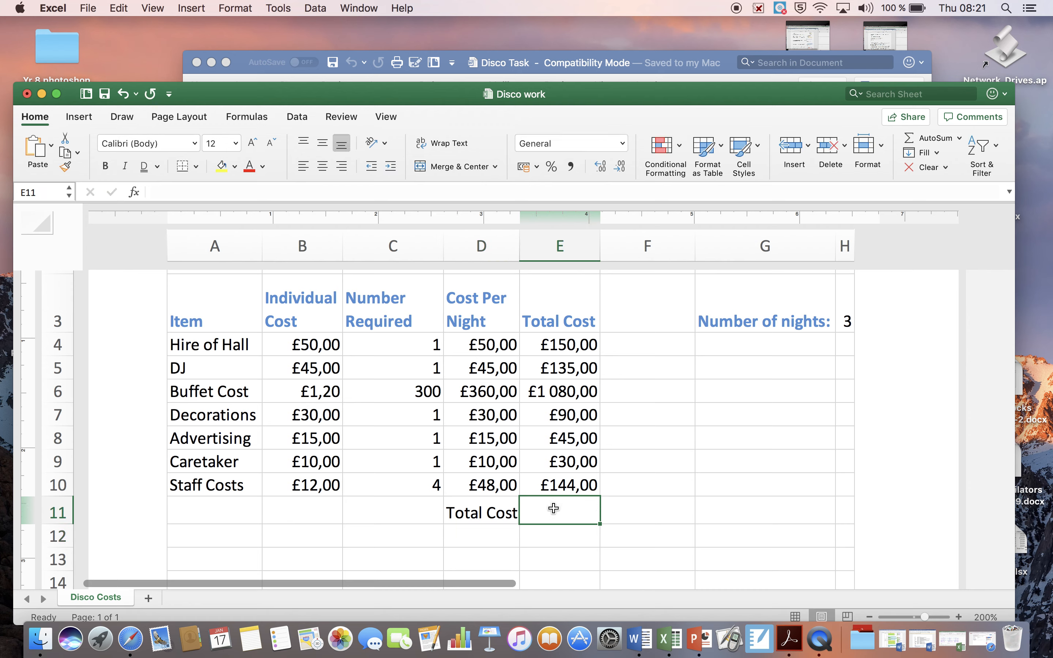
pyautogui.click(186, 186)
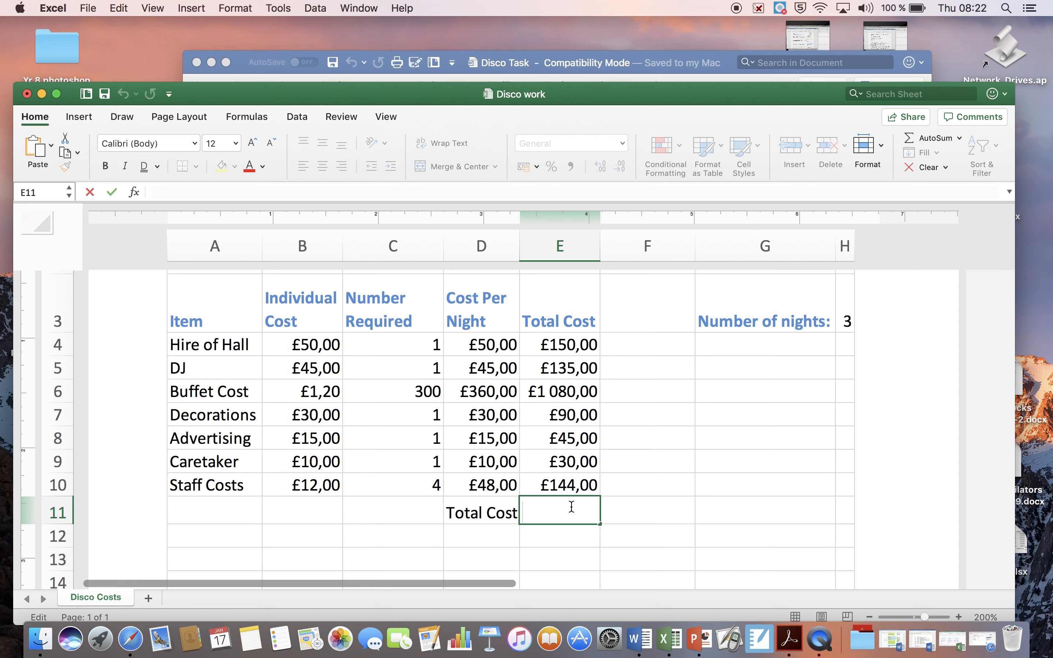
pyautogui.write('=')
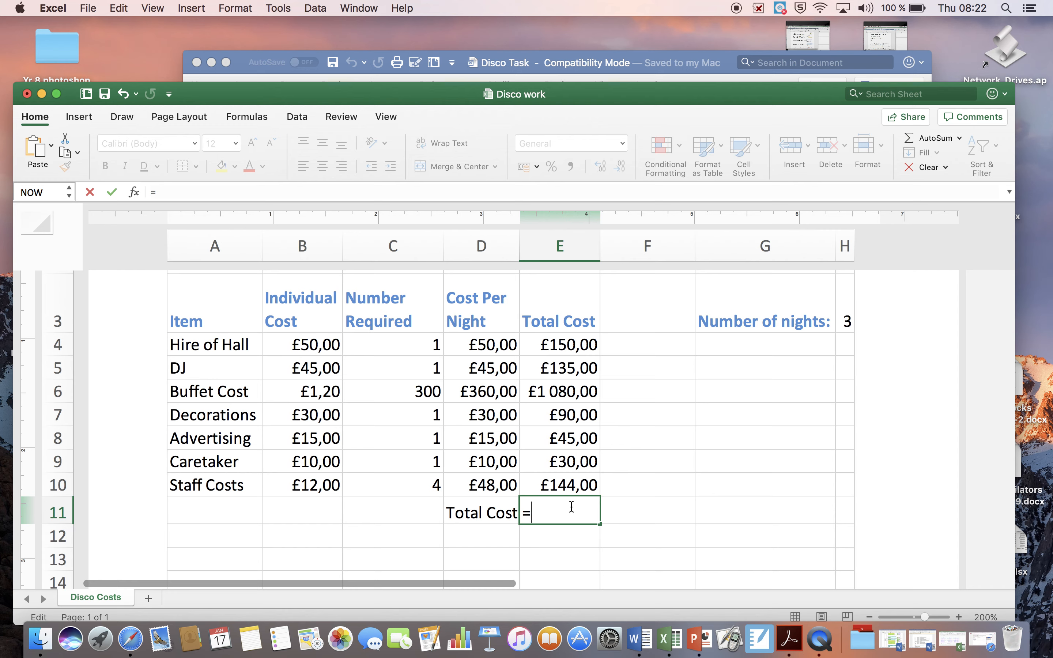
pyautogui.write('s')
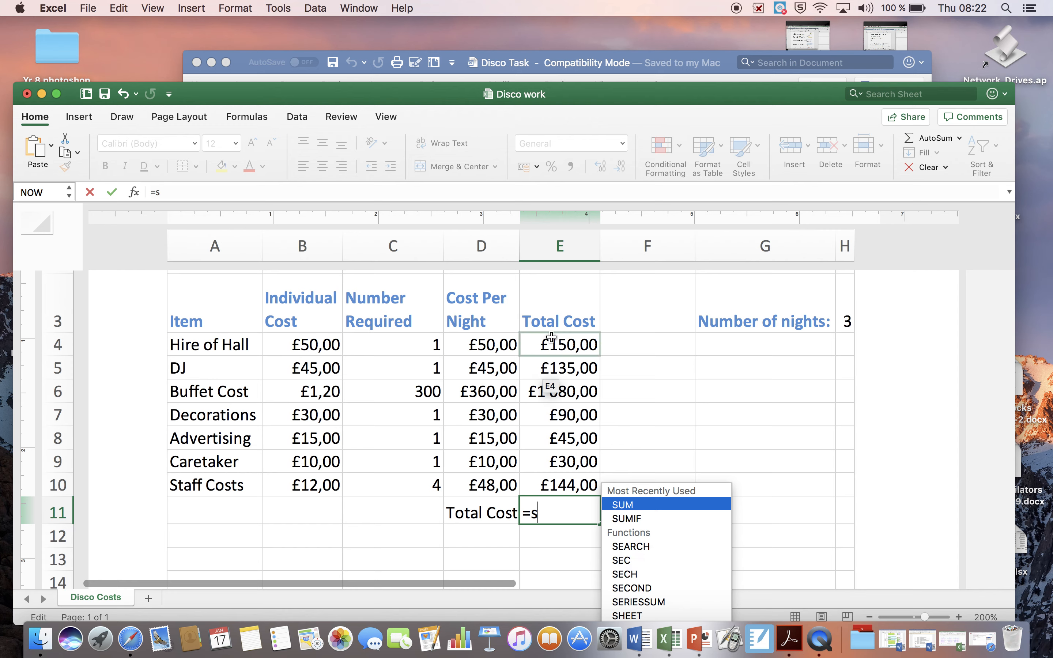
pyautogui.doubleClick(641, 505)
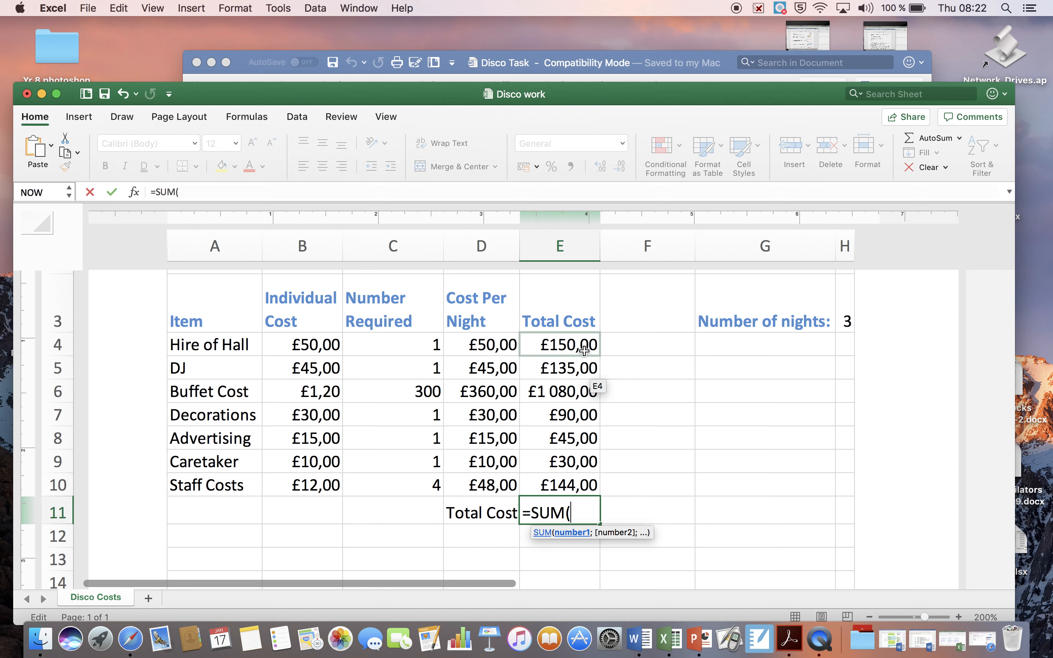
pyautogui.moveTo(583, 346); pyautogui.dragTo(578, 474)
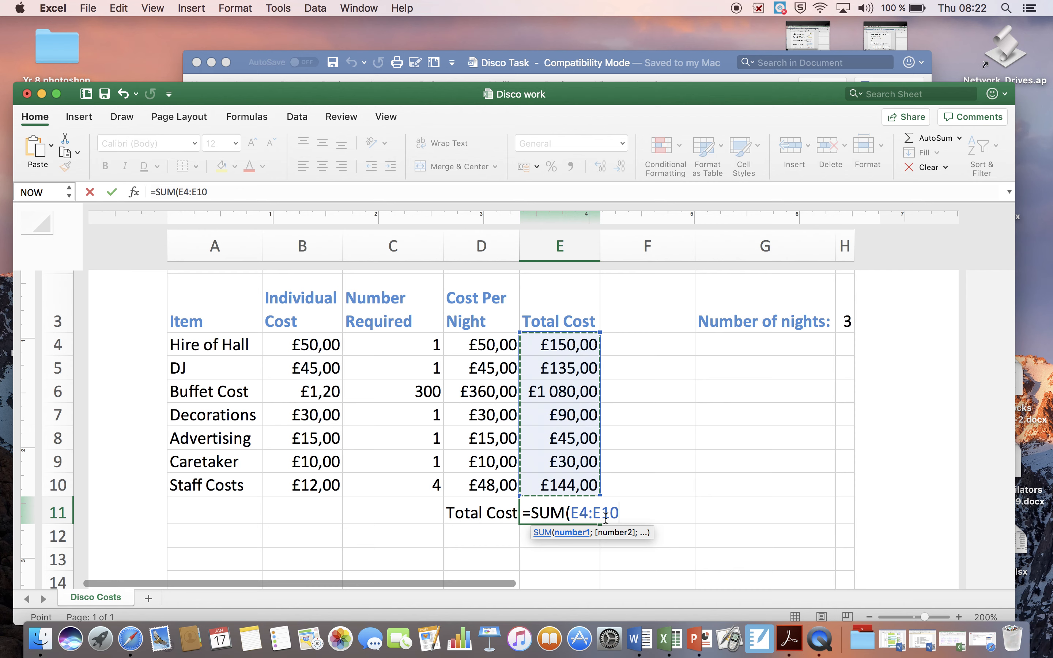
pyautogui.write('°')
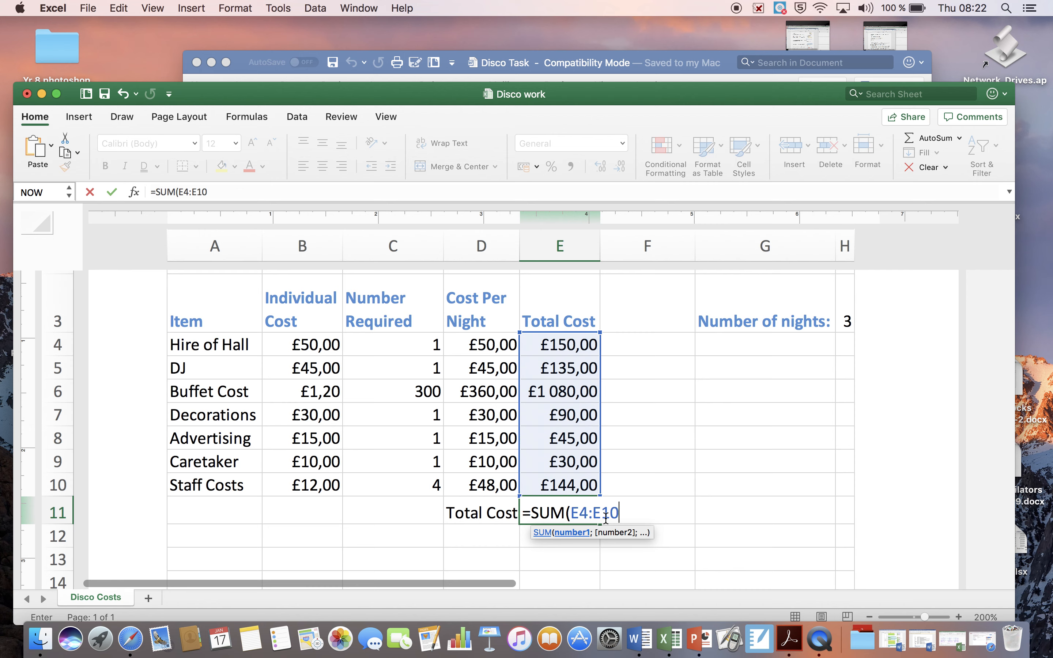
pyautogui.write(')')
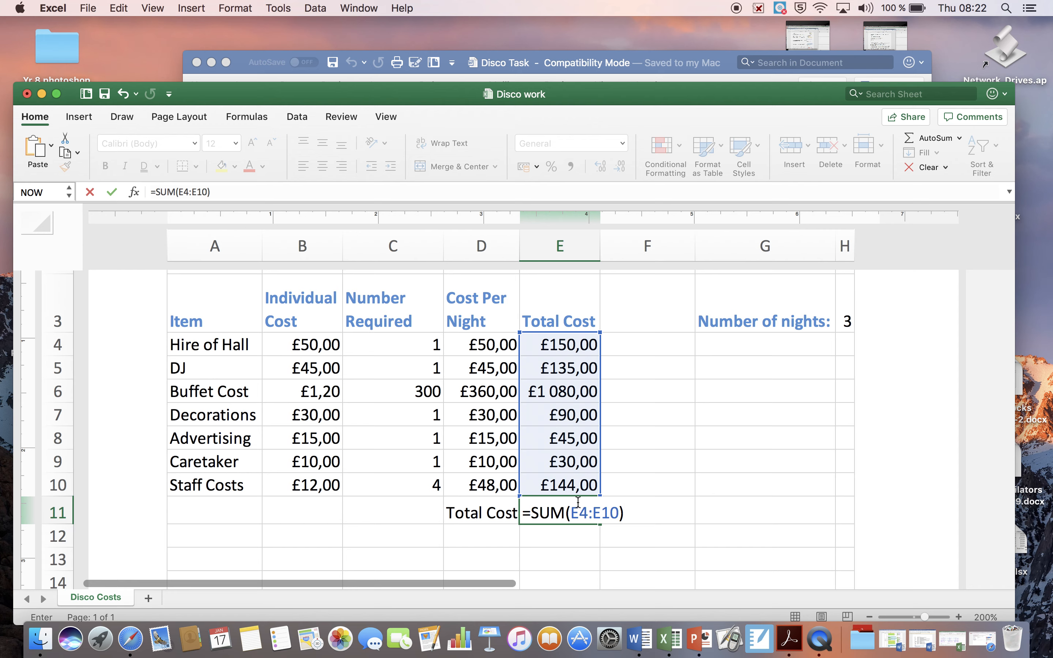
pyautogui.press('Return')
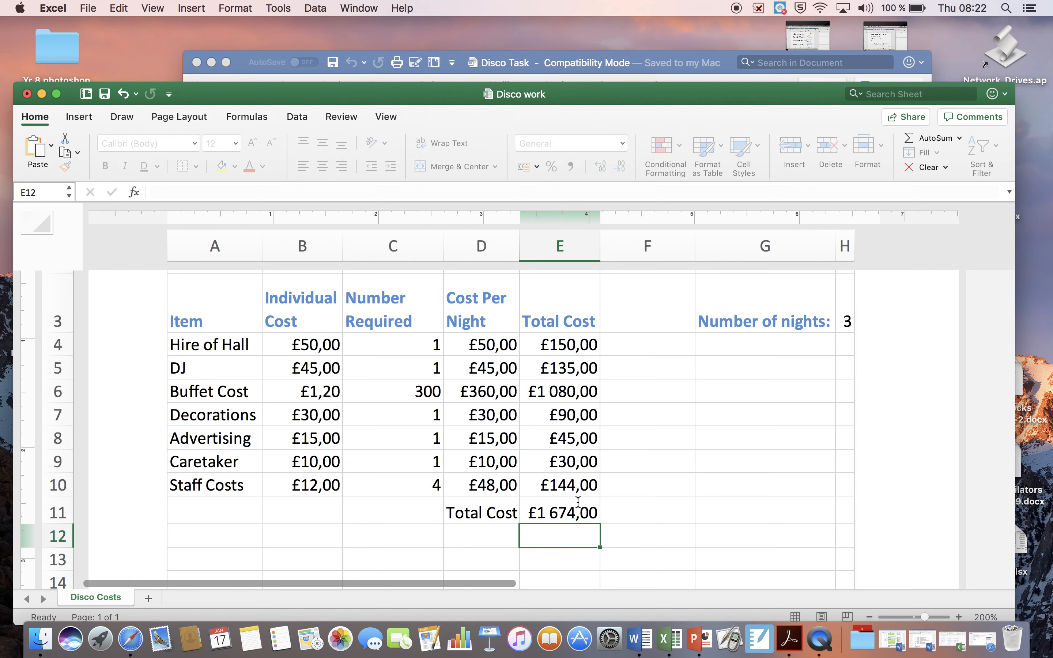
# Delete and re-enter the closing bracket of the SUM formula in cell E11.
pyautogui.click(574, 506)
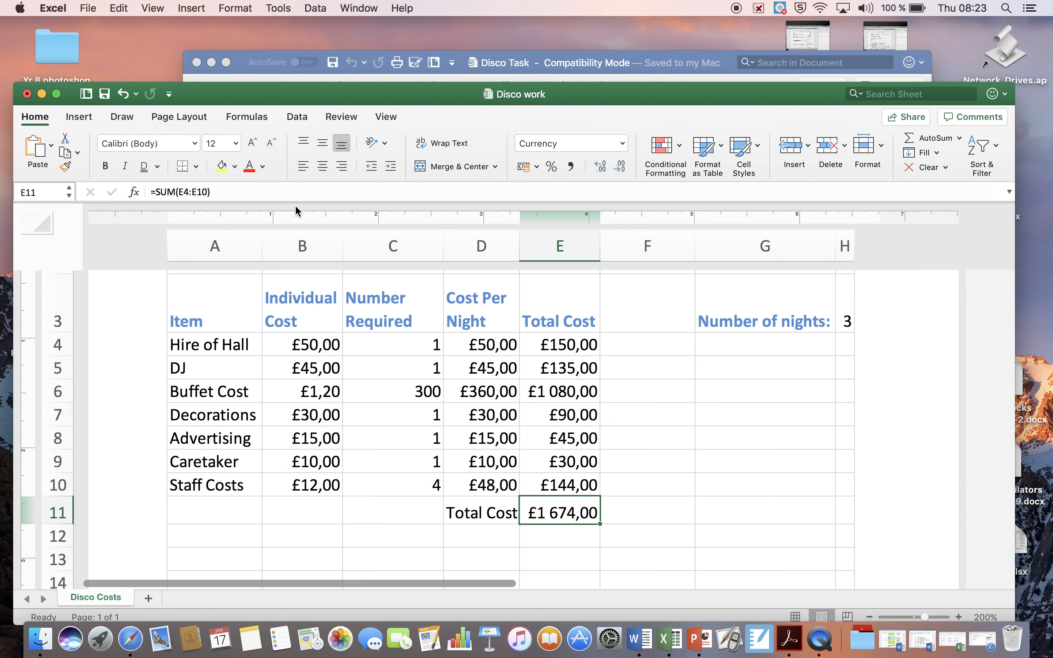
pyautogui.click(215, 192)
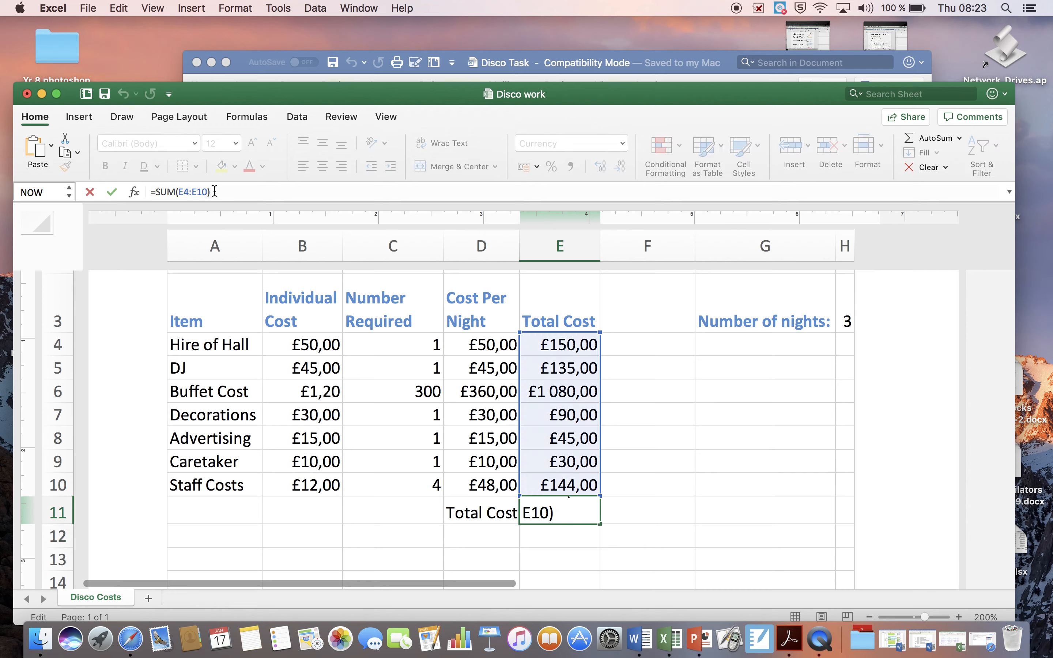
pyautogui.press('BackSpace')
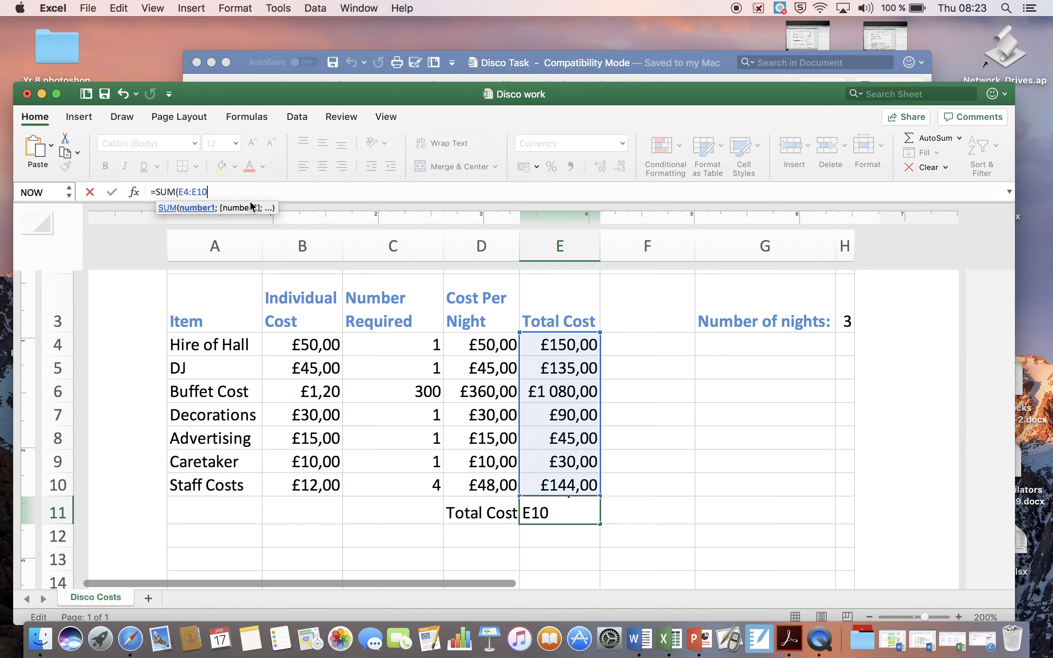
pyautogui.write(')')
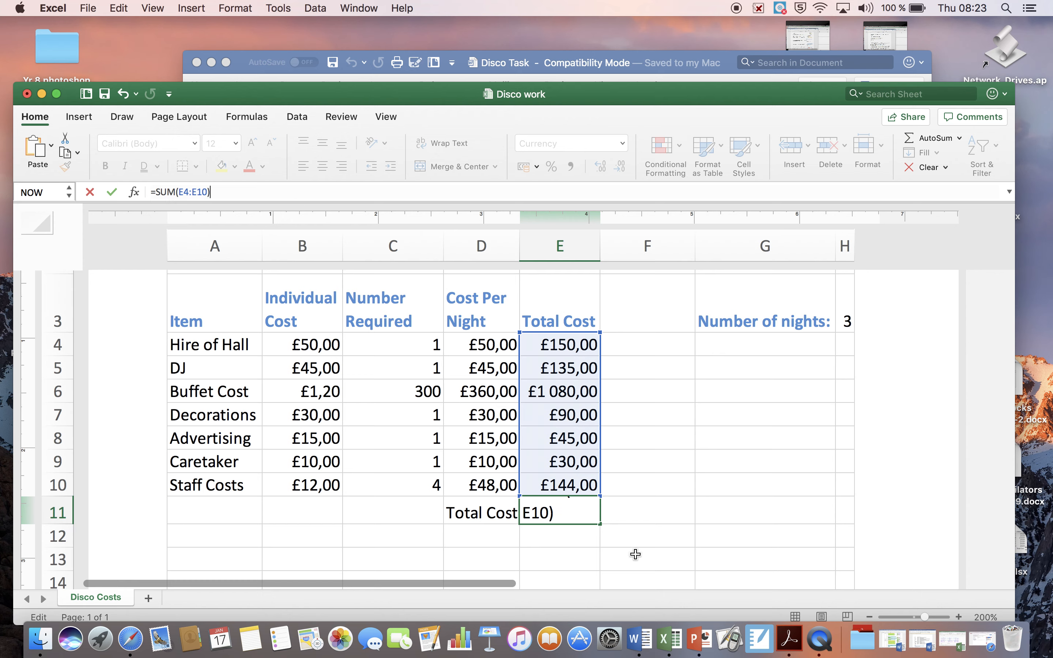
pyautogui.click(585, 511)
pyautogui.click(669, 488)
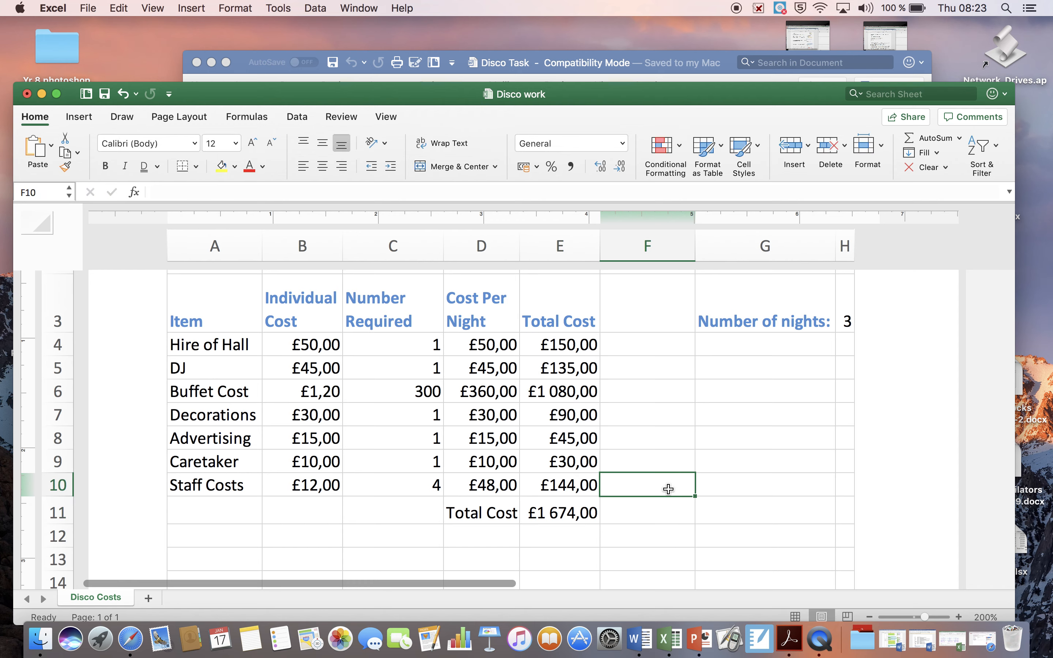
# Review the SUM formula in cell E11 and leave that cell selected.
pyautogui.click(578, 512)
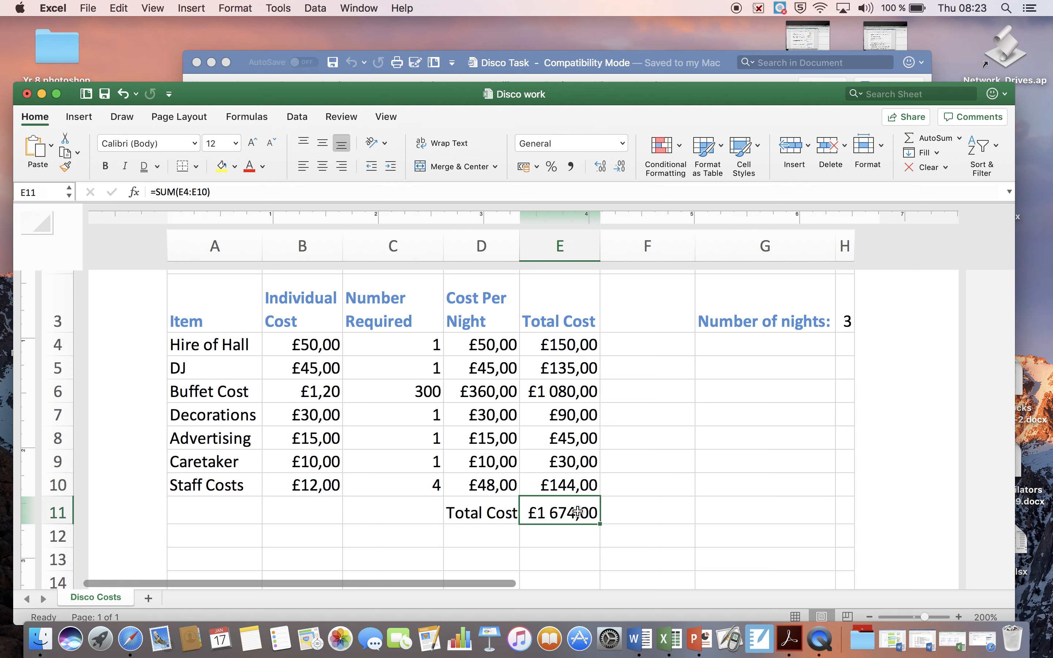
pyautogui.click(225, 192)
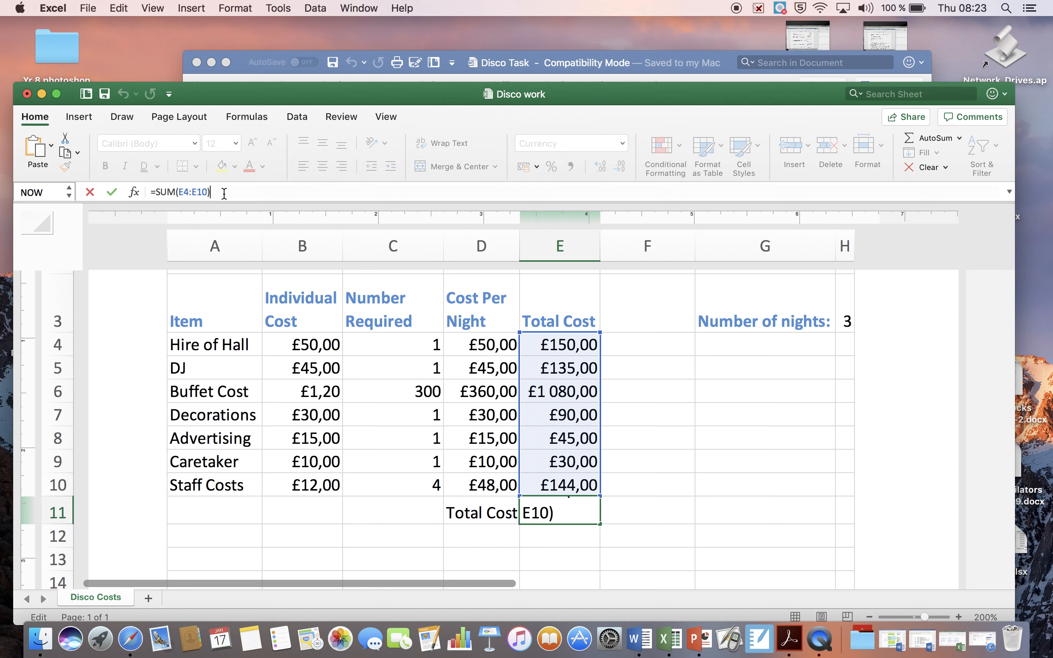
pyautogui.press('Return')
pyautogui.click(636, 531)
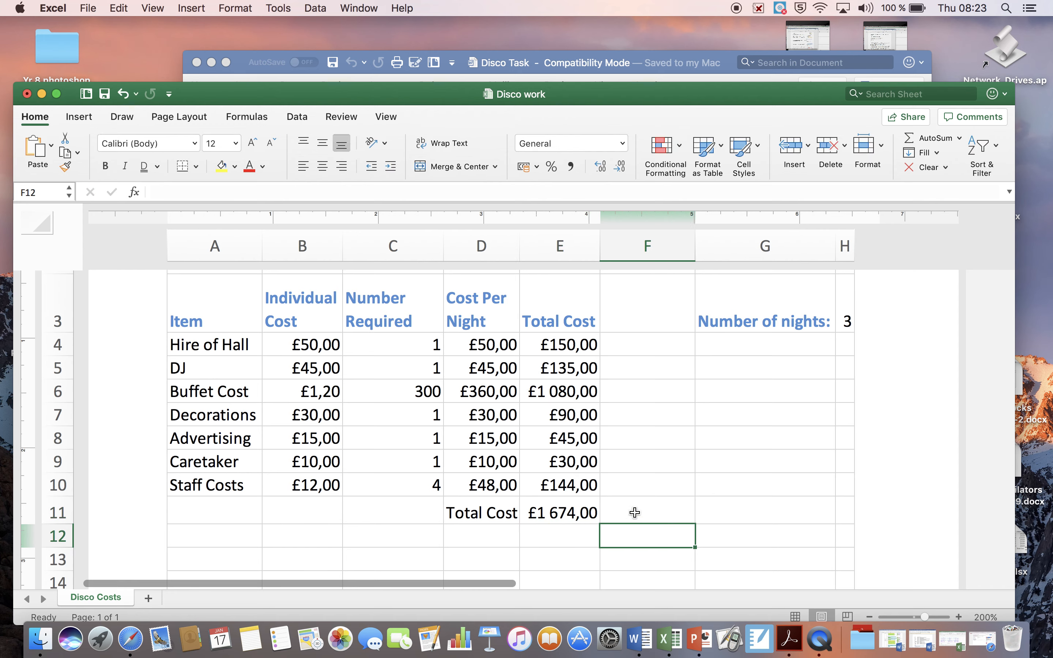
pyautogui.click(635, 512)
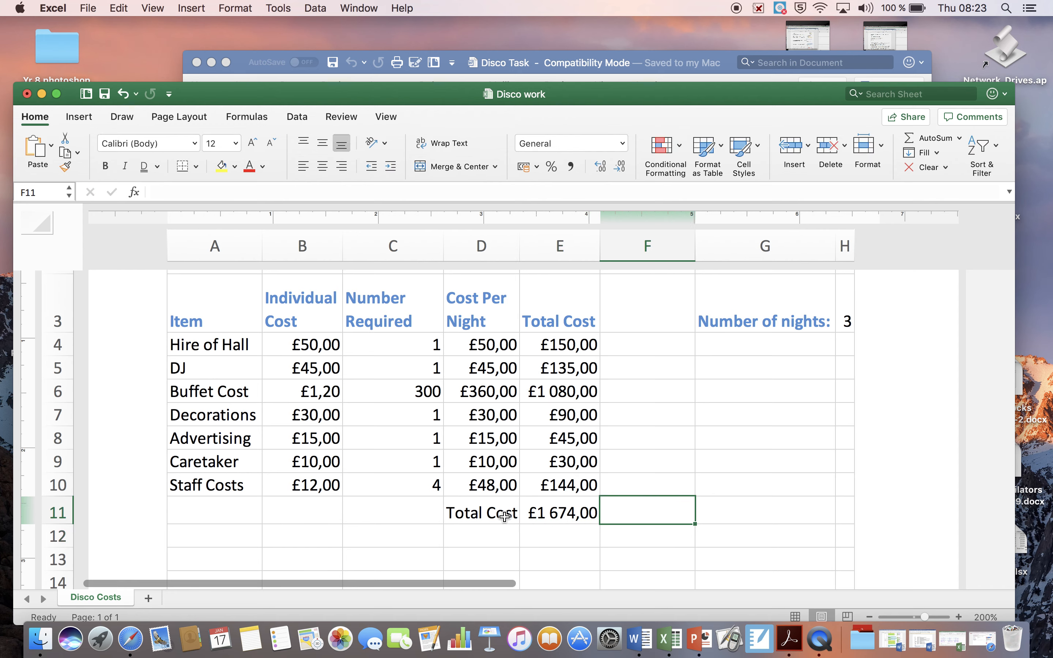
pyautogui.click(557, 514)
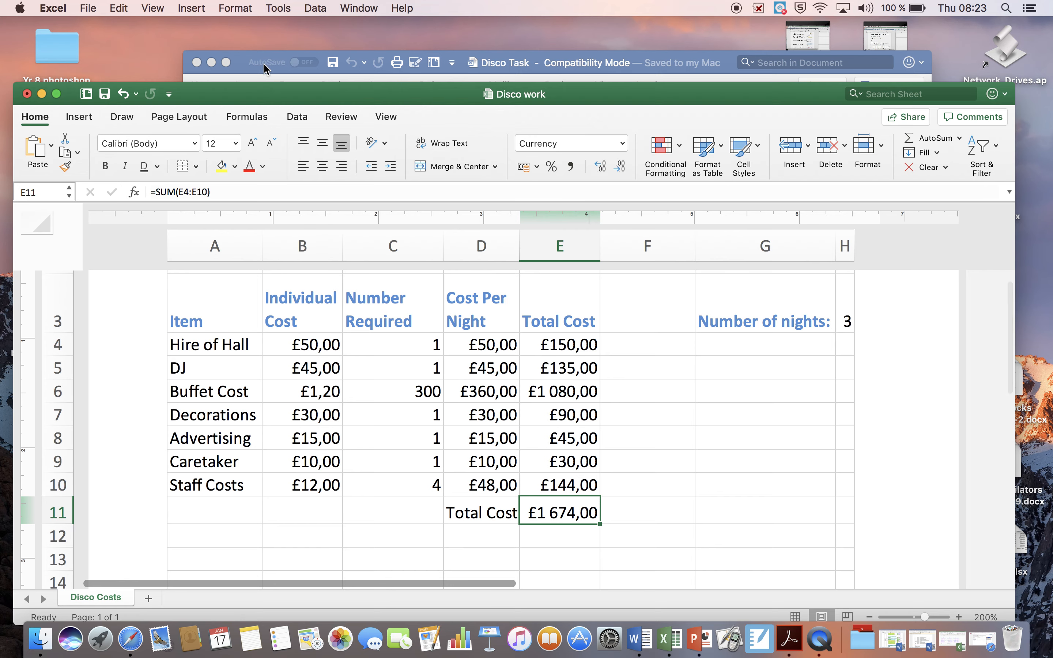
# Switch to the Disco Task document in Word and read task 19 about the borders for cell E11.
pyautogui.click(245, 59)
pyautogui.scroll(-3, 413, 334)
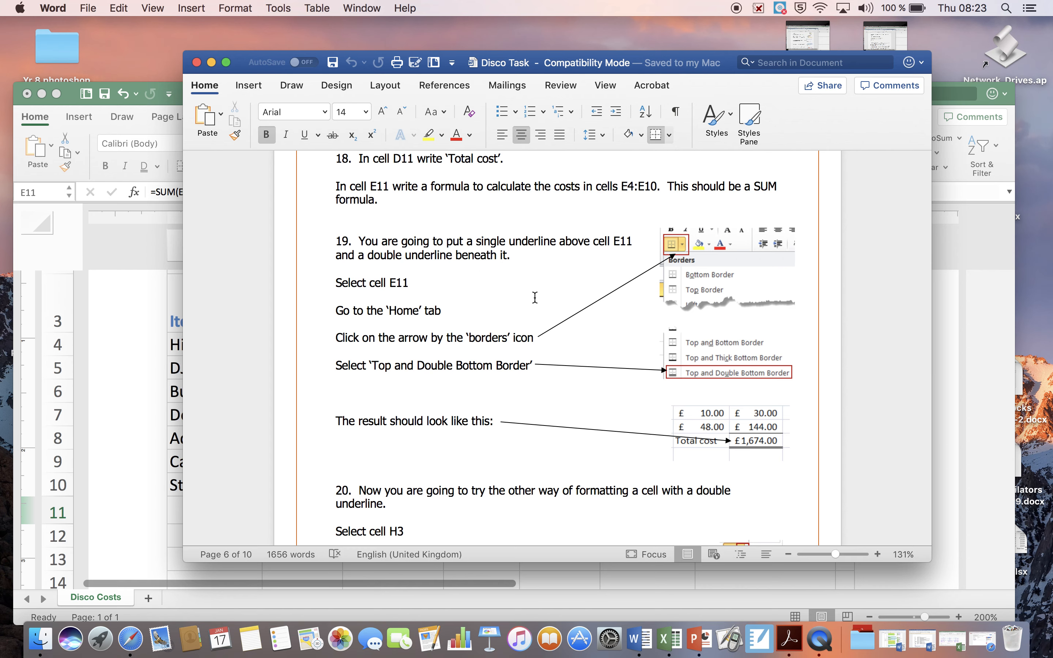
pyautogui.scroll(-2, 441, 321)
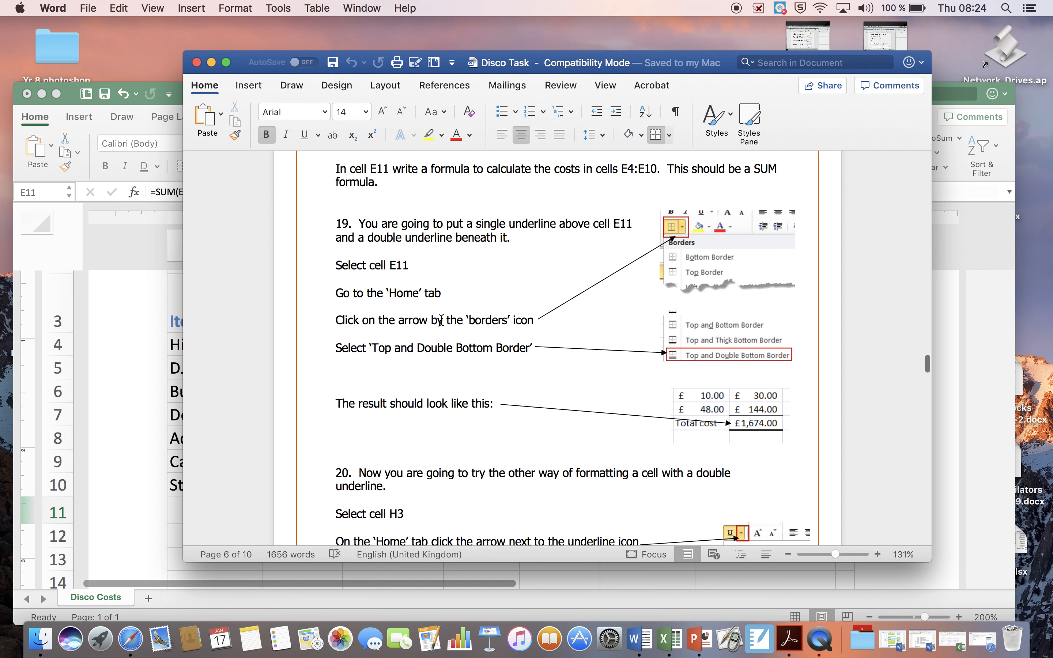
pyautogui.scroll(-1, 442, 320)
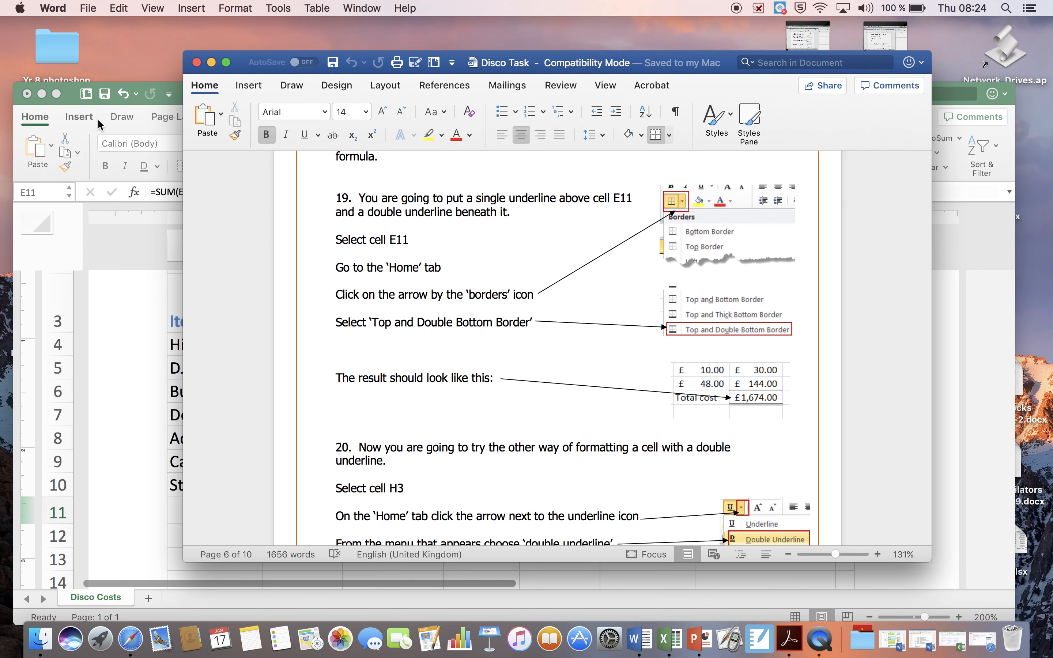
# Switch to the Disco work workbook in Excel and compare the border options for cell E11 with task 19 in Word.
pyautogui.click(74, 105)
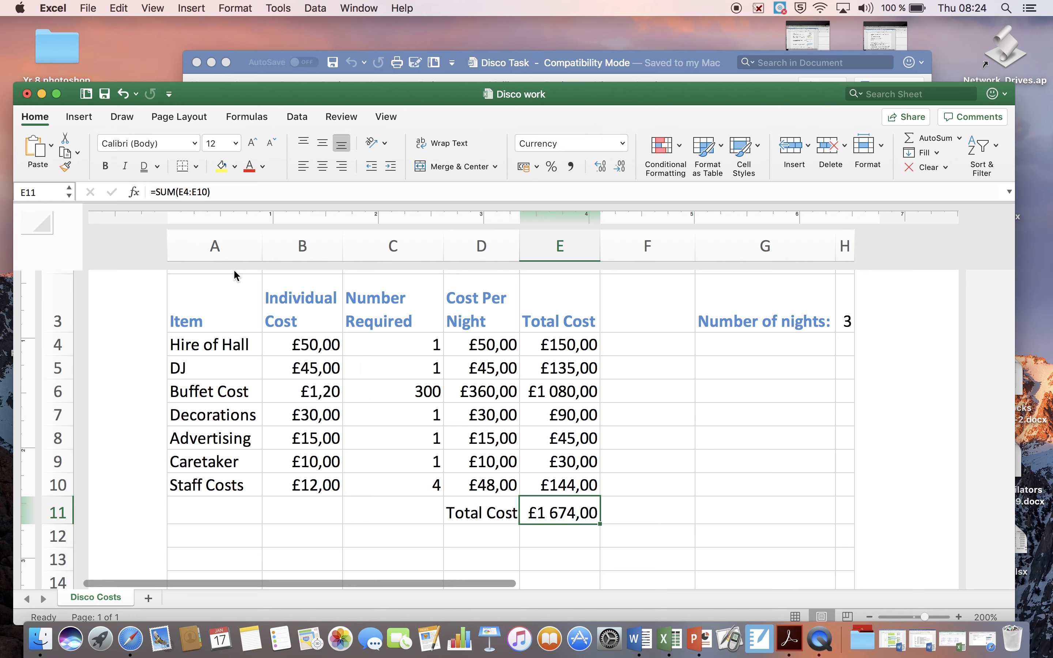
pyautogui.click(44, 123)
pyautogui.click(43, 122)
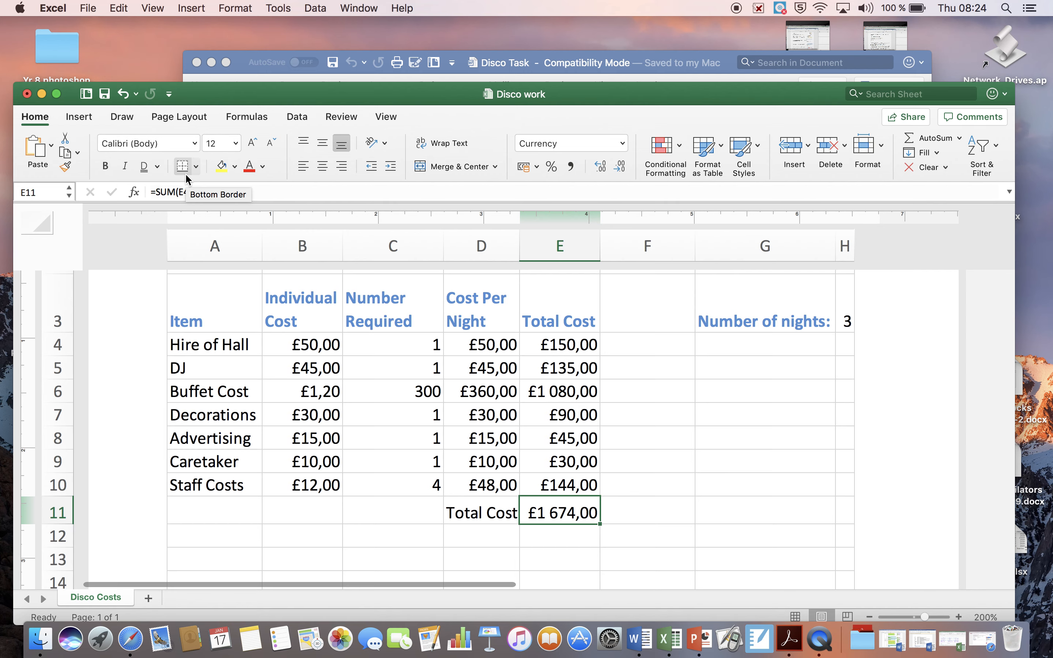
pyautogui.click(197, 167)
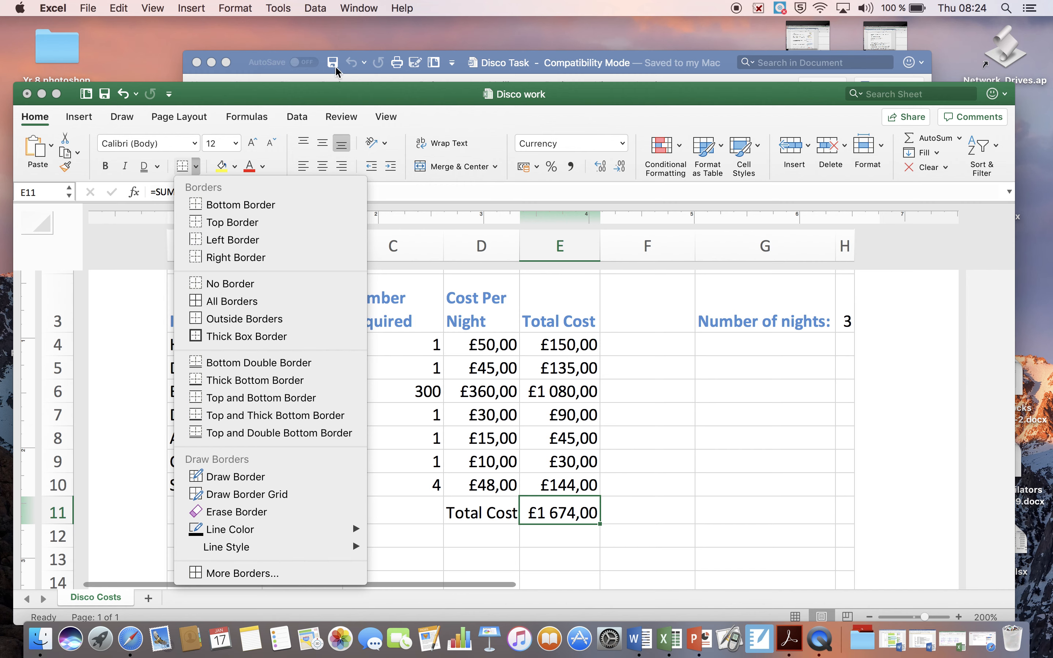
pyautogui.click(731, 73)
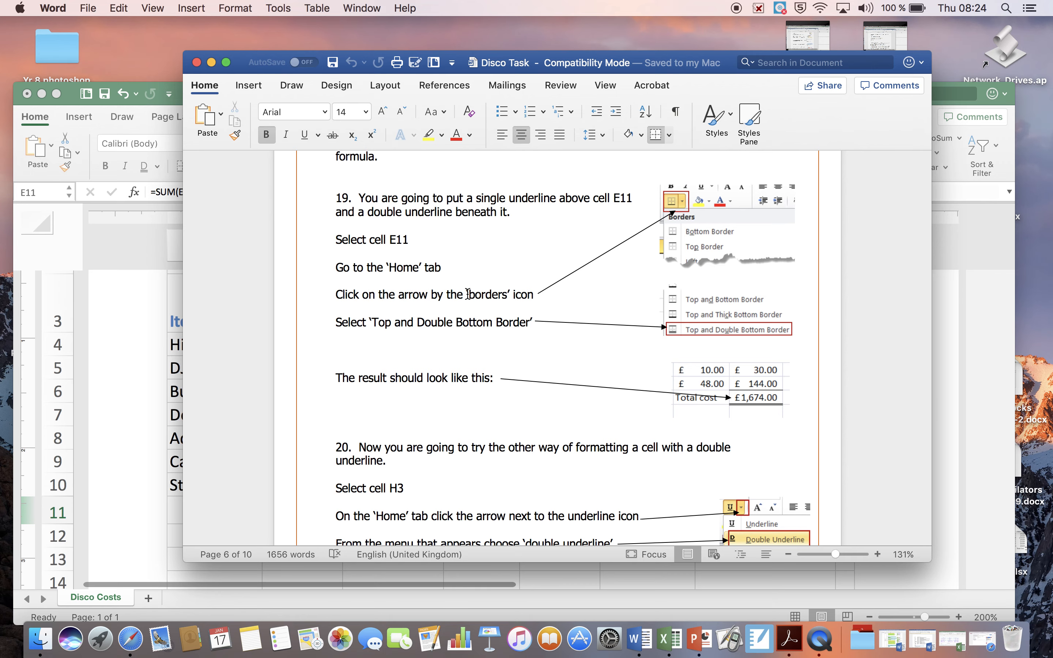
pyautogui.scroll(-1, 409, 309)
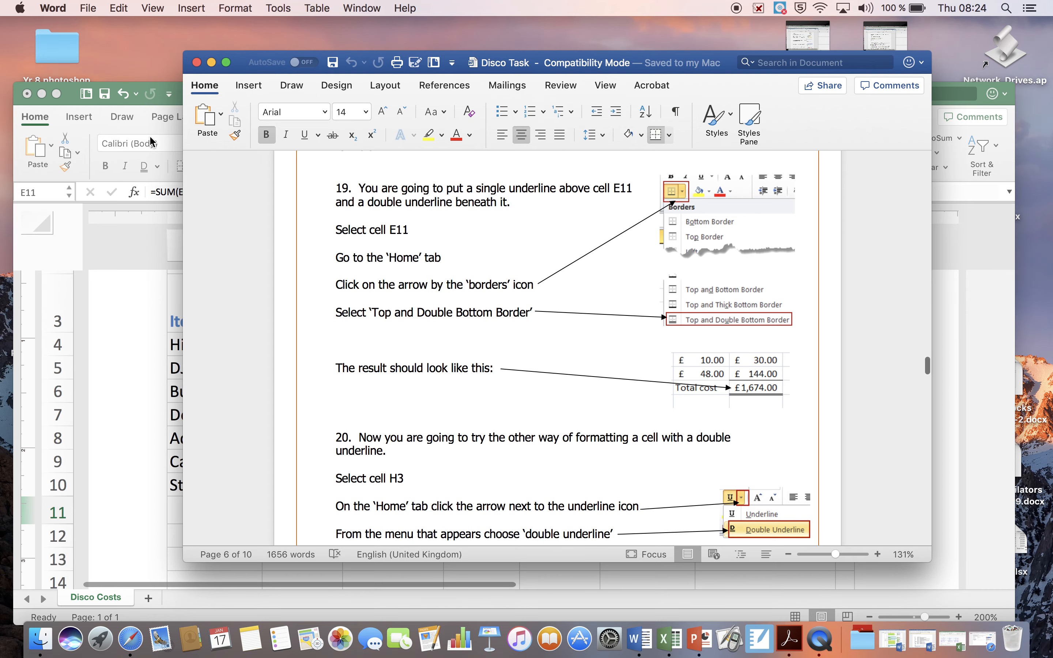
pyautogui.click(74, 100)
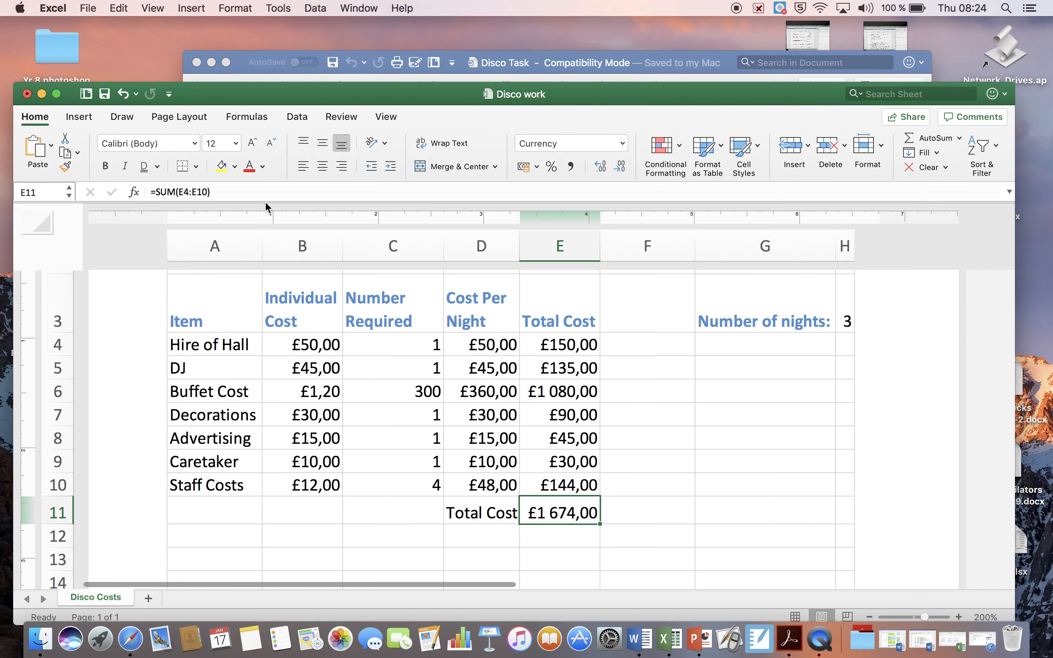
pyautogui.click(196, 166)
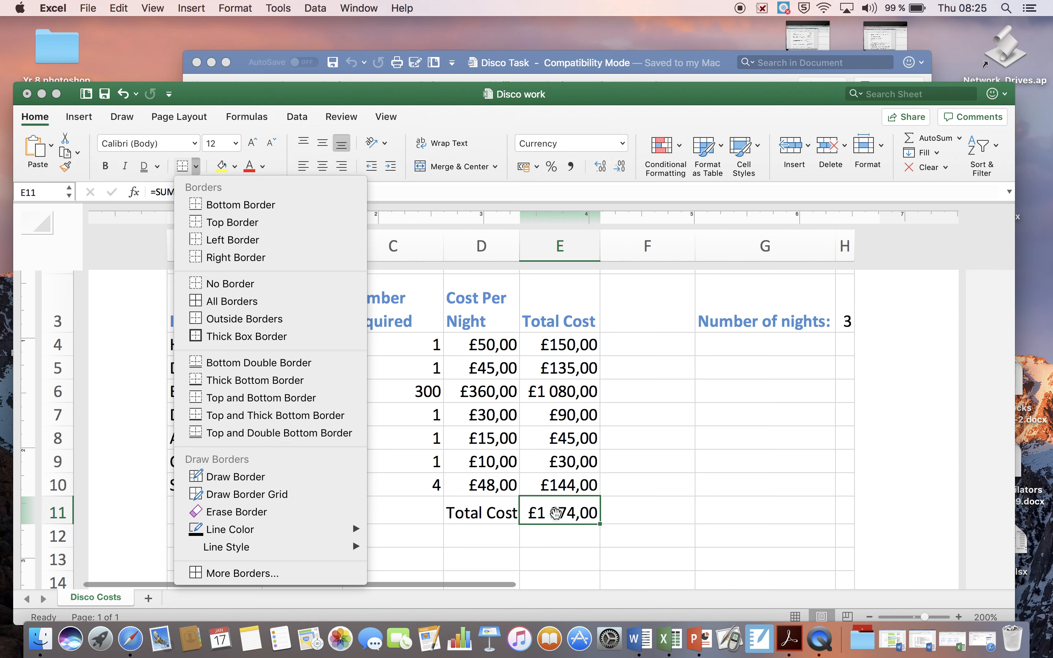
# Add a thin single-line top border to cell E11 in the Format Cells settings.
pyautogui.rightClick(556, 514)
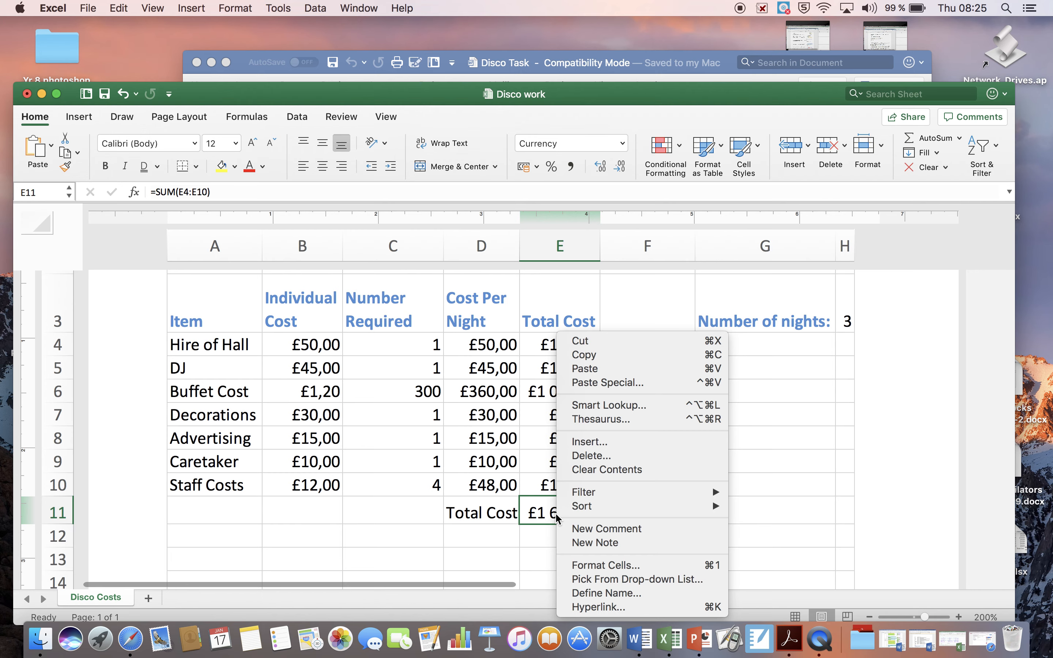
pyautogui.click(583, 565)
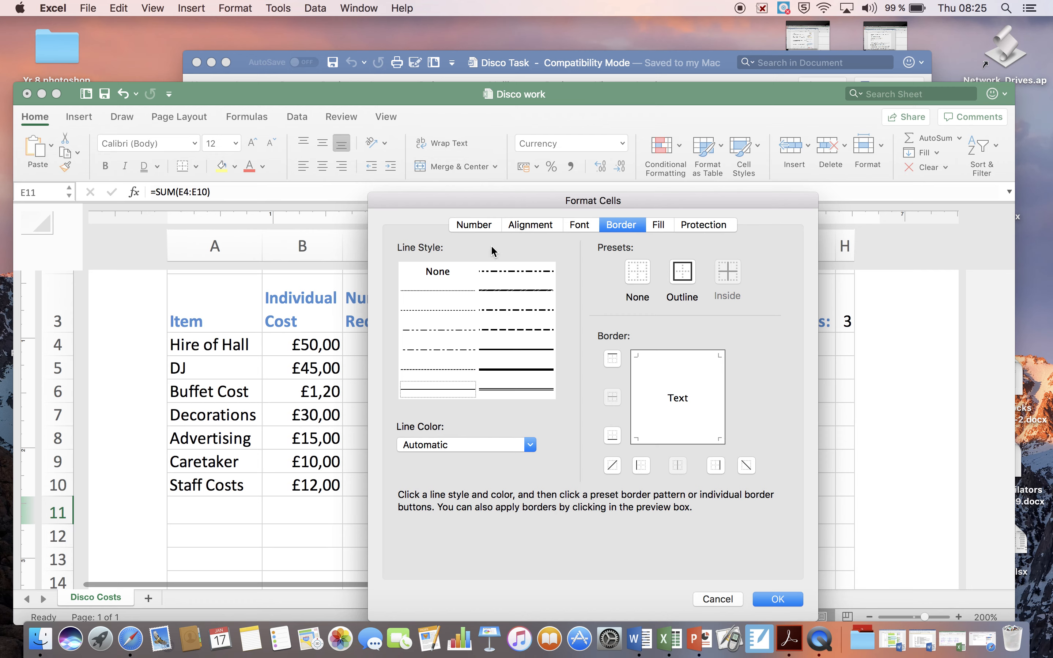
pyautogui.click(585, 224)
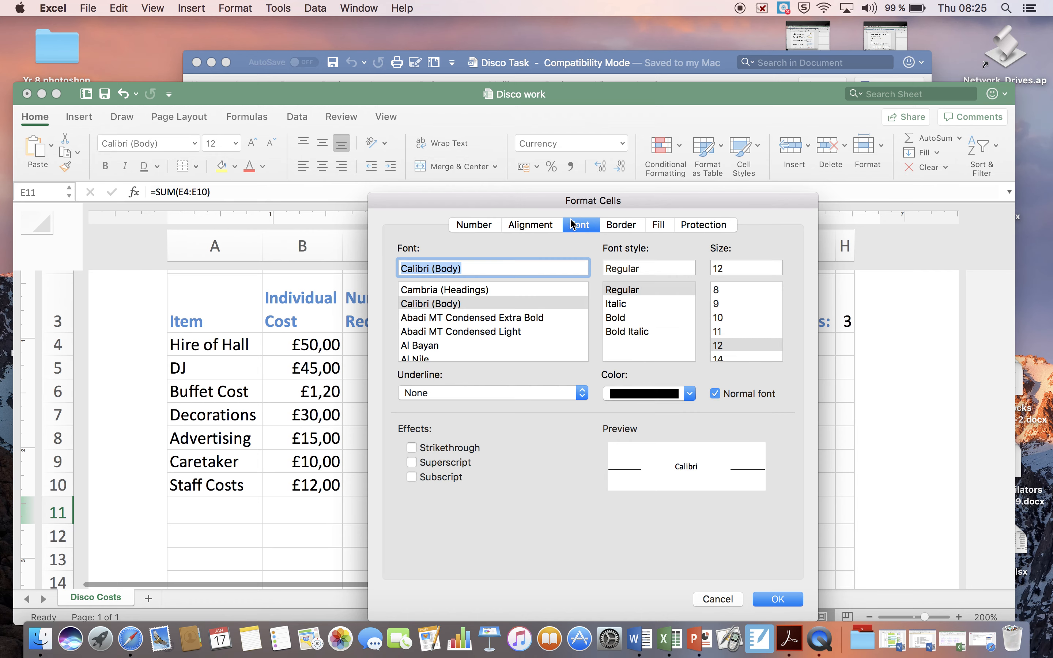
pyautogui.click(547, 226)
pyautogui.click(477, 224)
pyautogui.click(535, 226)
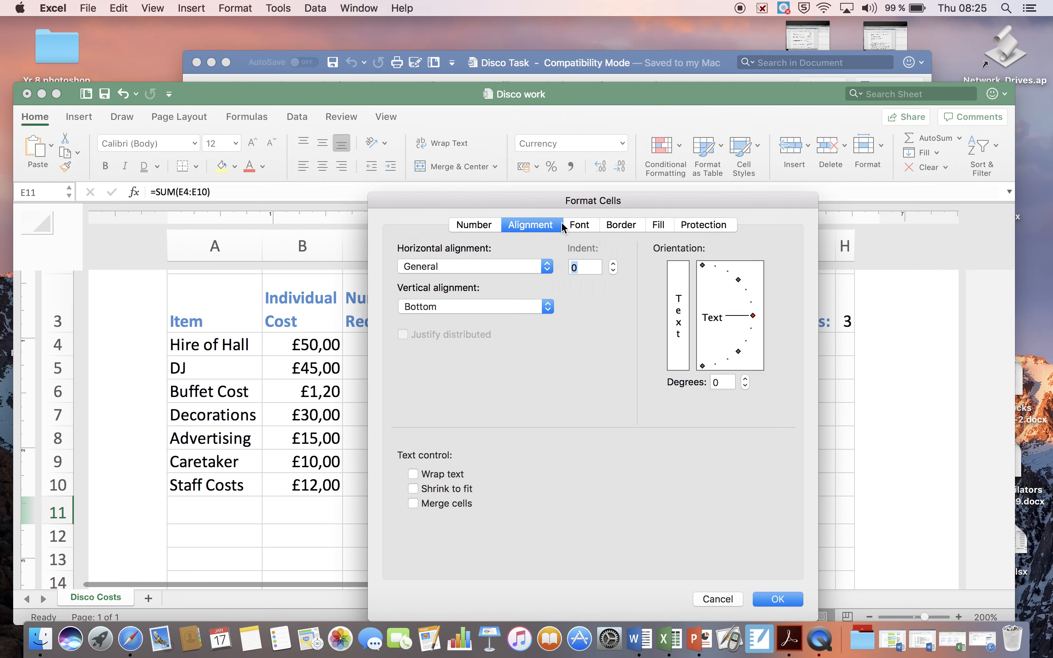
pyautogui.click(614, 226)
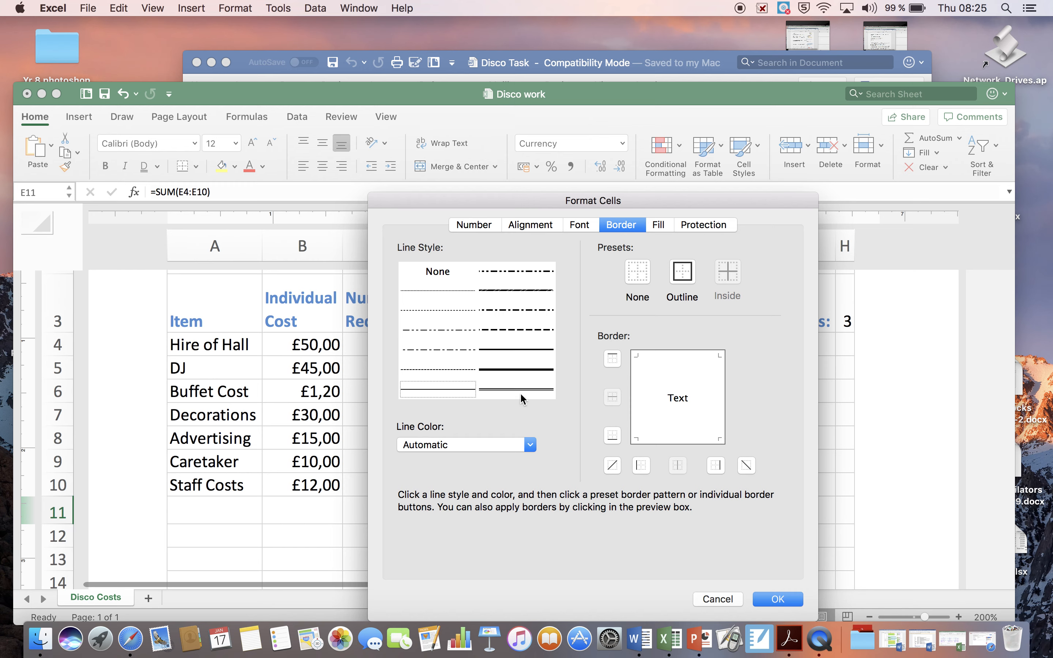
pyautogui.click(448, 389)
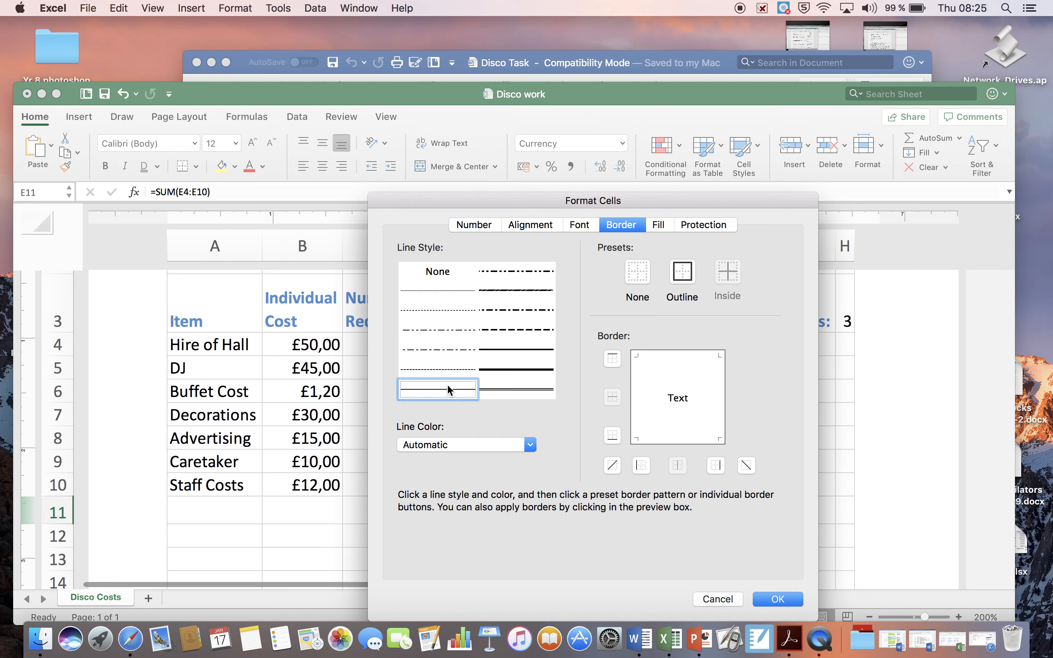
pyautogui.click(686, 357)
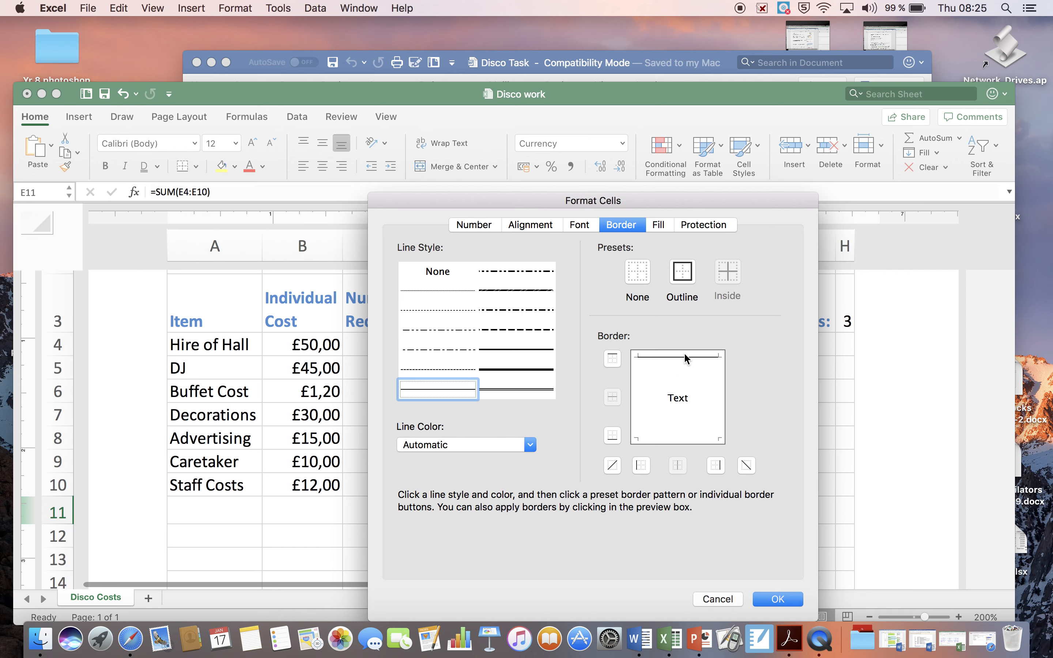
# Add a double-line bottom border to cell E11 and apply the cell formatting.
pyautogui.click(522, 388)
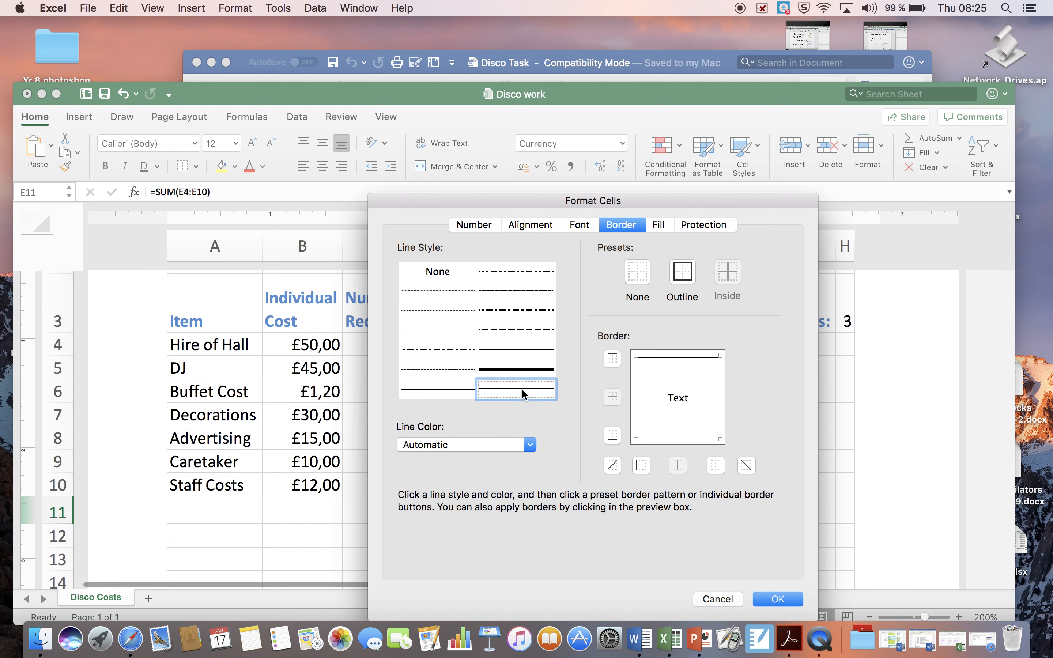
pyautogui.click(676, 438)
pyautogui.click(777, 599)
pyautogui.click(645, 507)
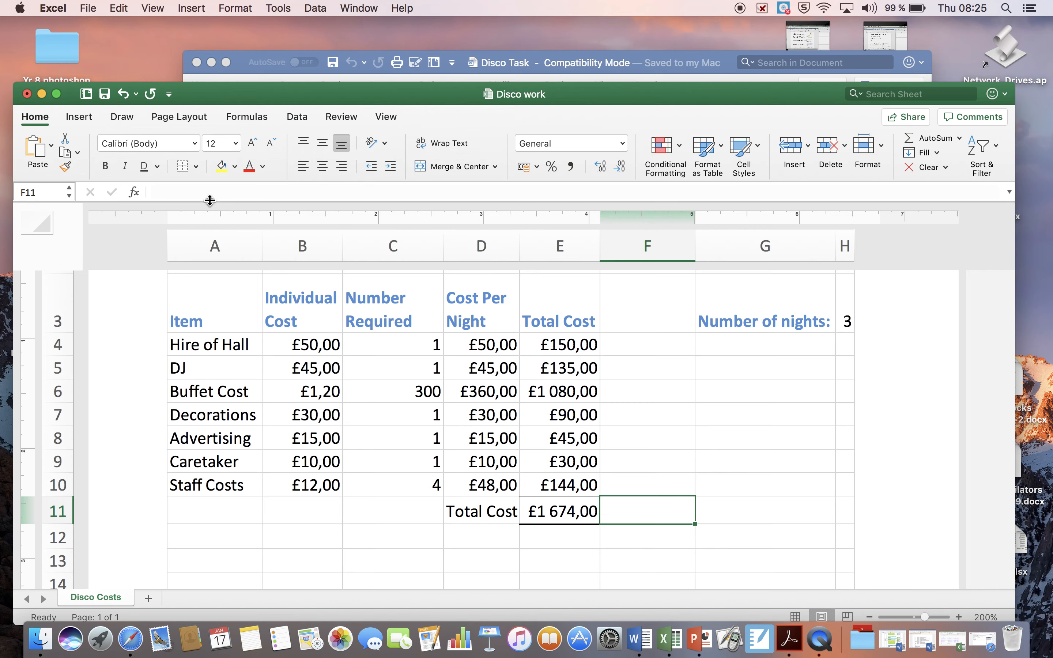
# Switch to the Disco Task document in Word and read task 20 about double underlining cell H3.
pyautogui.click(247, 78)
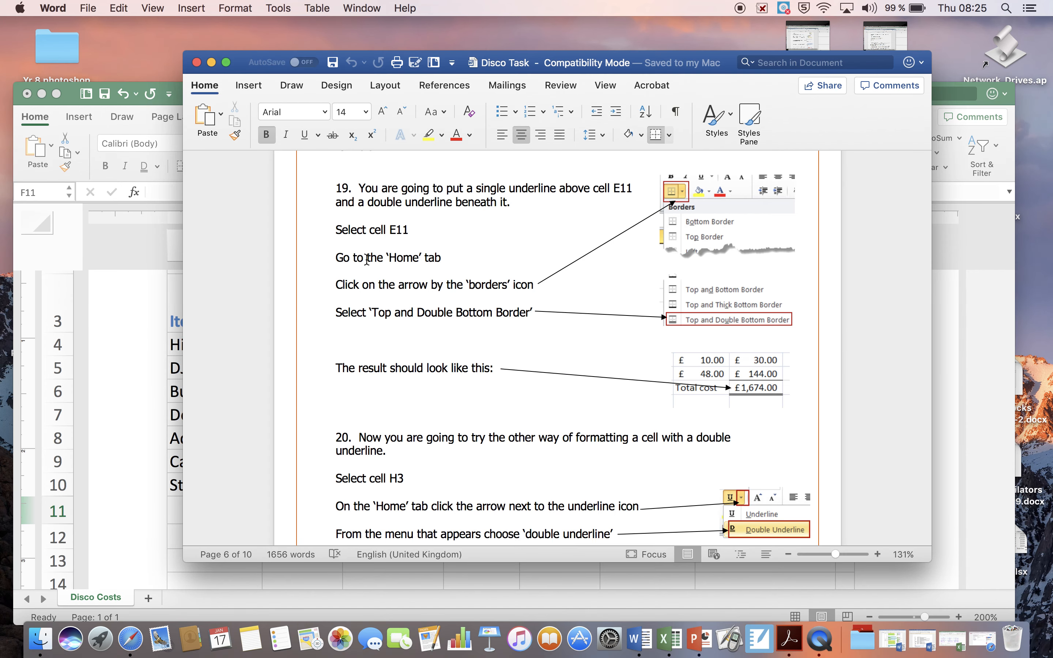
pyautogui.scroll(-6, 385, 331)
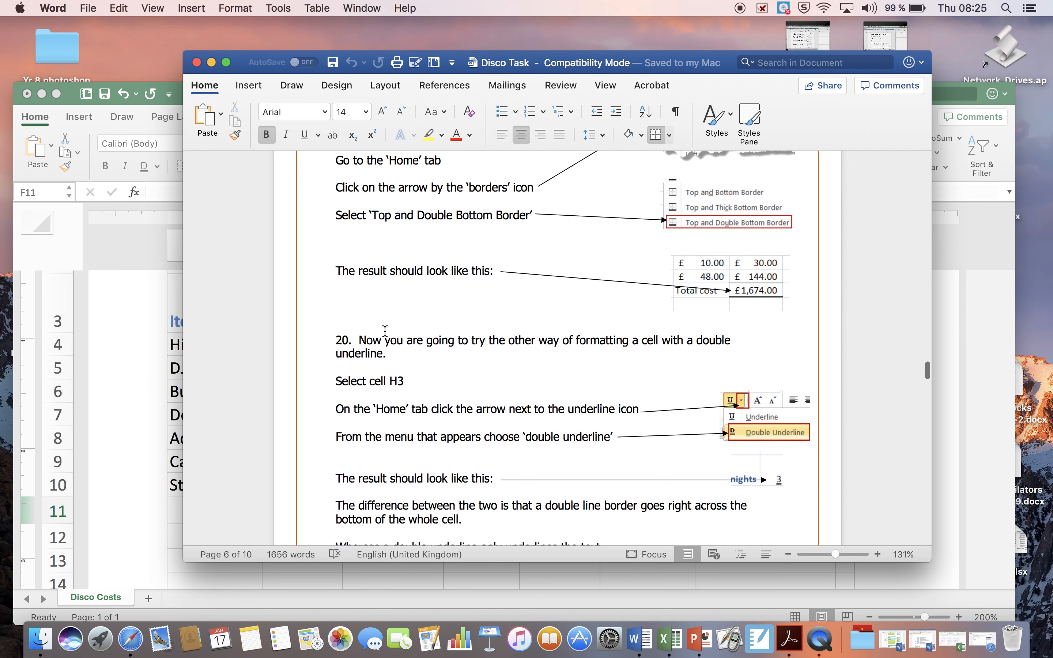
pyautogui.scroll(-3, 385, 331)
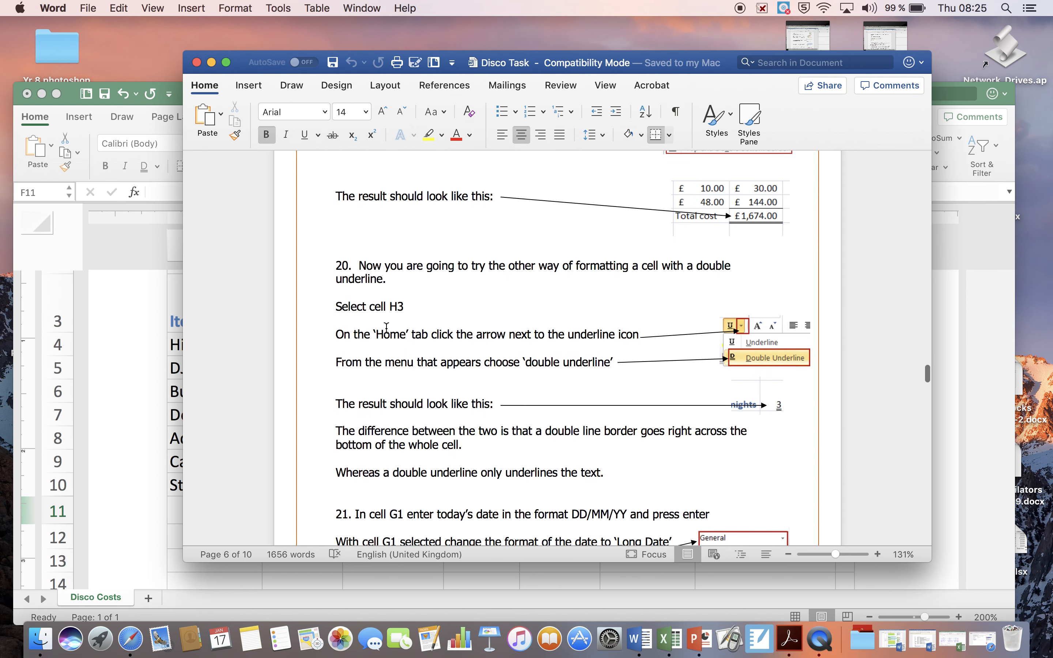
pyautogui.scroll(-3, 476, 299)
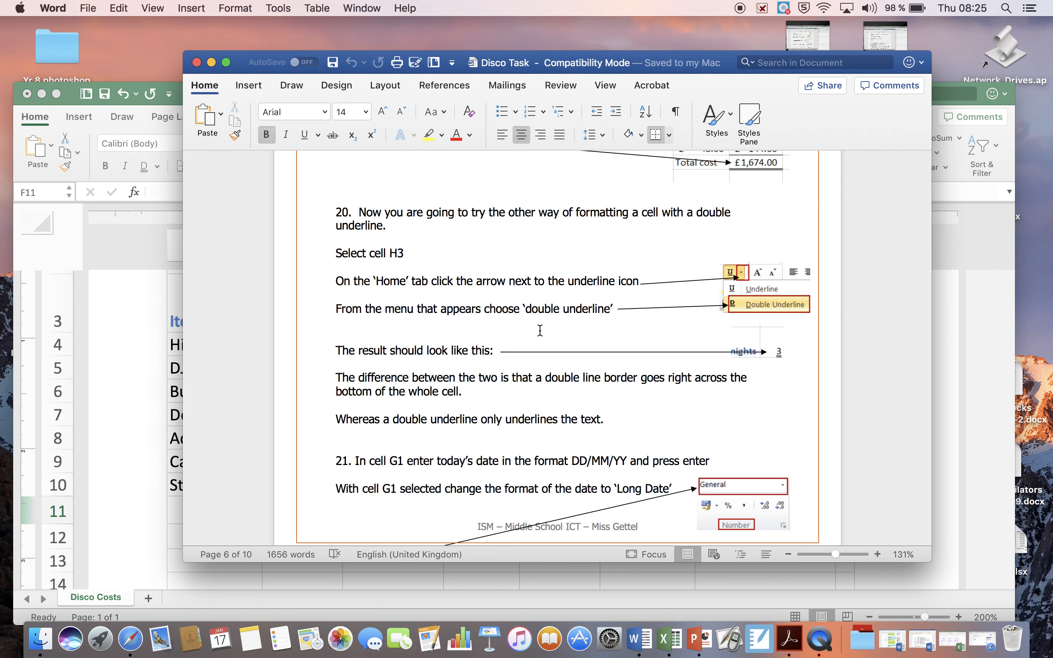
# Switch to the Disco work workbook in Excel and apply a double underline to the number of nights in cell H3.
pyautogui.click(95, 128)
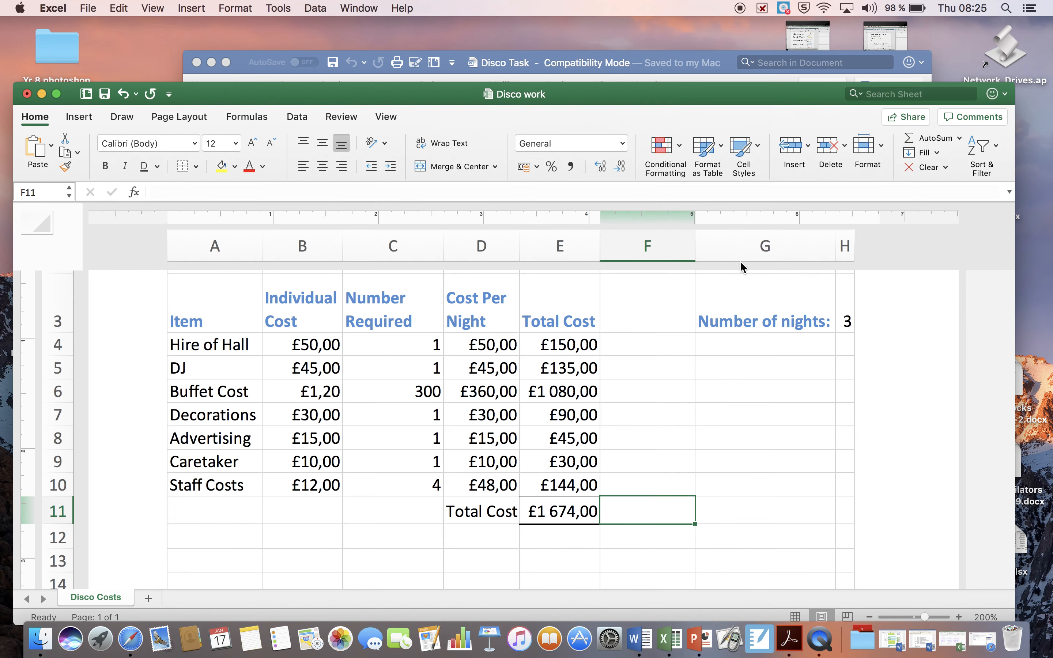
pyautogui.click(847, 314)
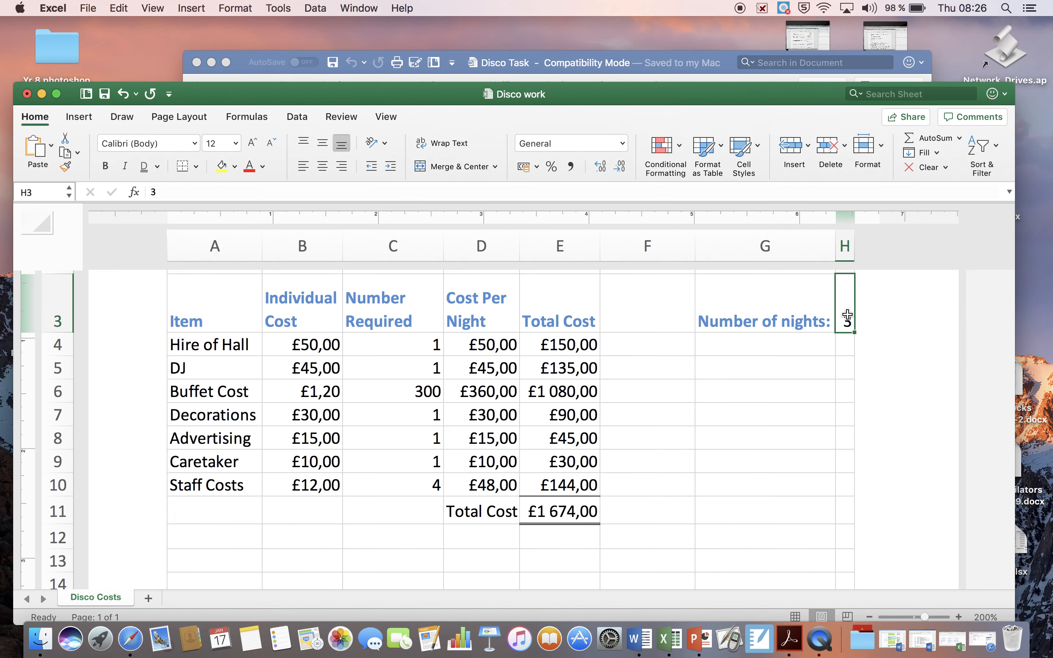
pyautogui.hscroll(1, 846, 315)
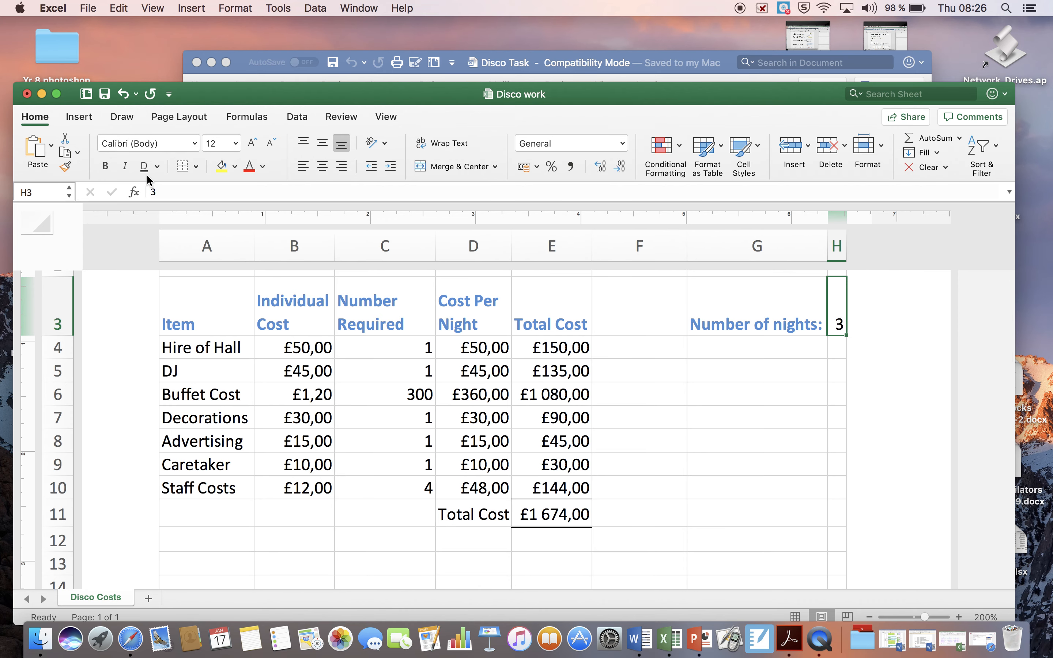
pyautogui.click(33, 117)
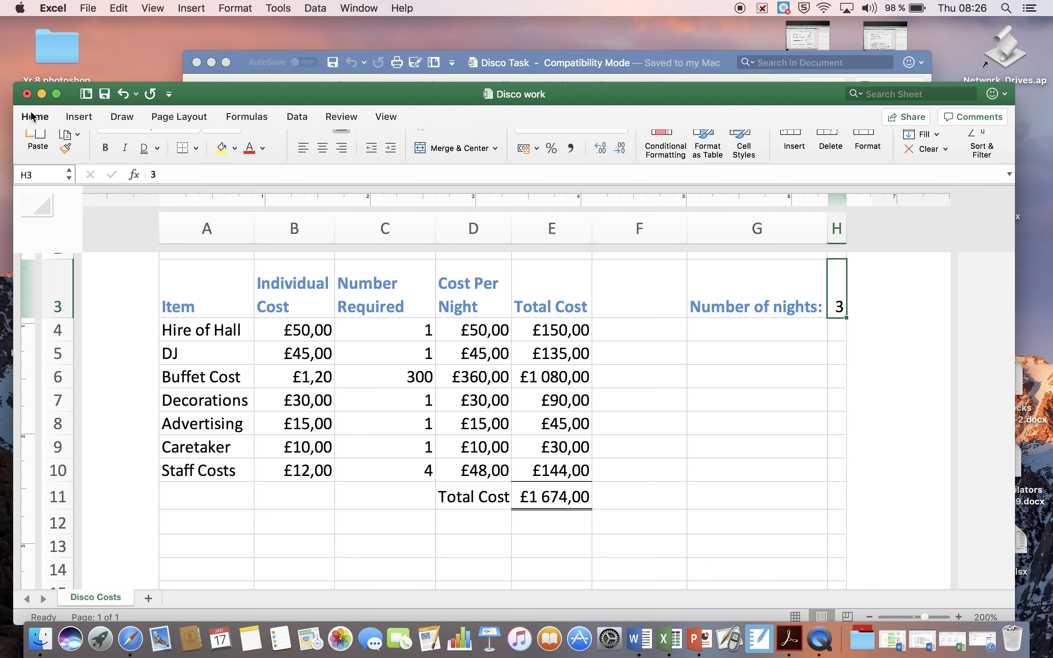
pyautogui.click(39, 122)
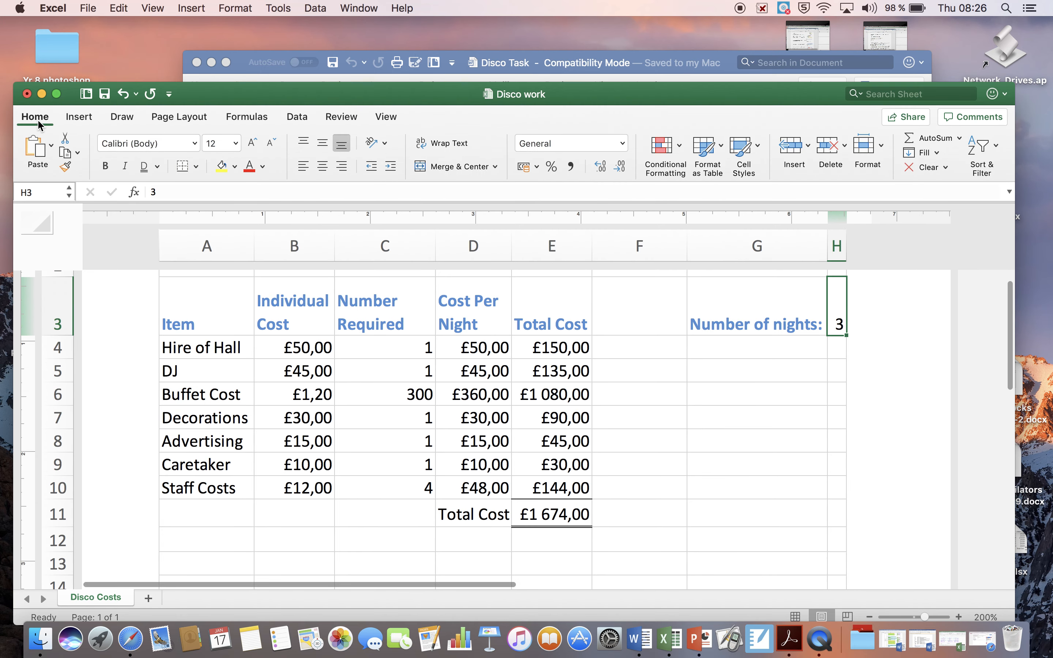
pyautogui.click(158, 167)
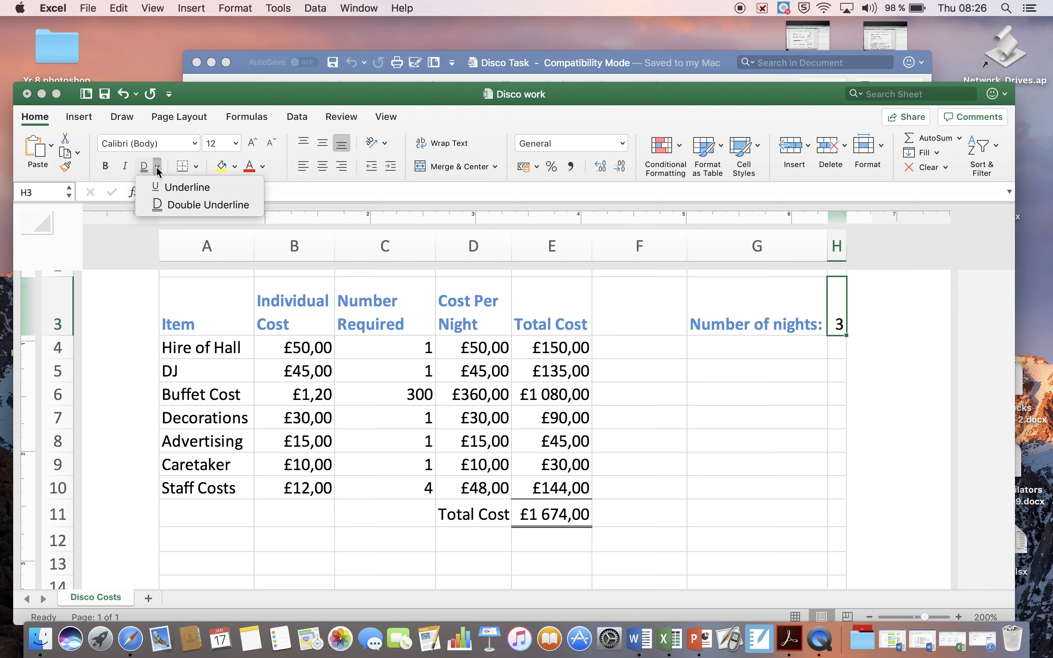
pyautogui.click(167, 205)
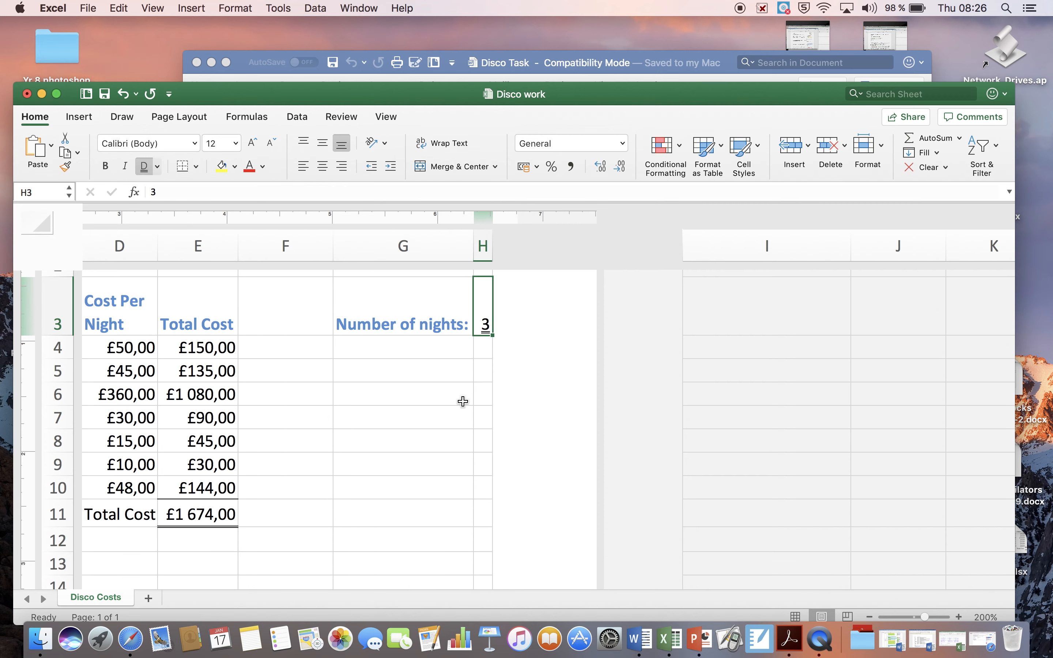
# Reposition the workbook window and bring the whole cost table into view to inspect the formatting of E11 and H3.
pyautogui.hscroll(-2, 472, 366)
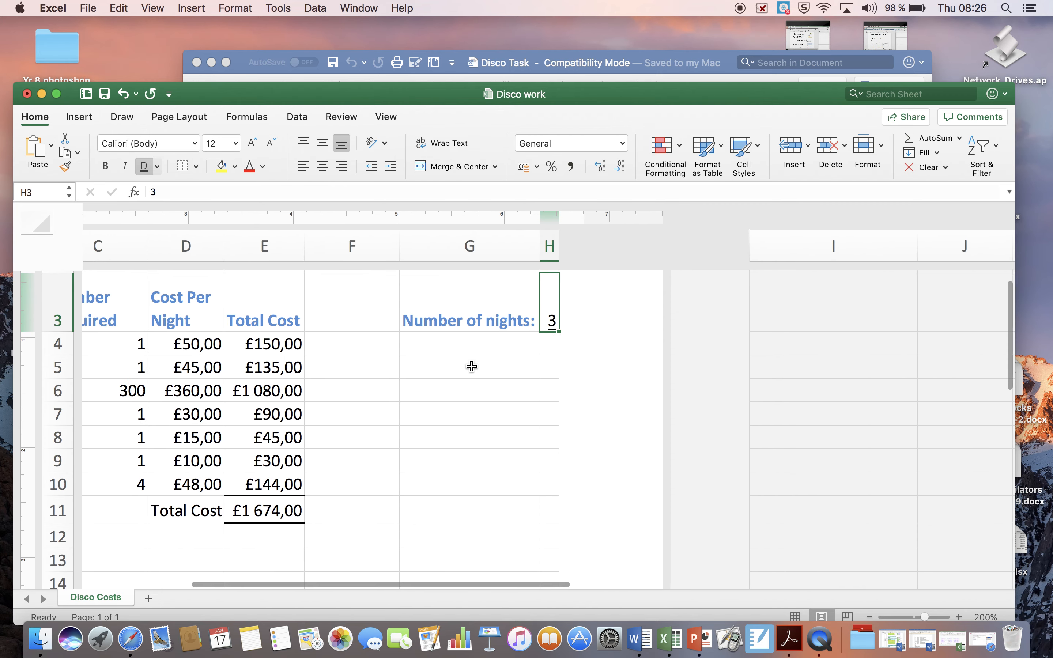
pyautogui.hscroll(-2, 471, 366)
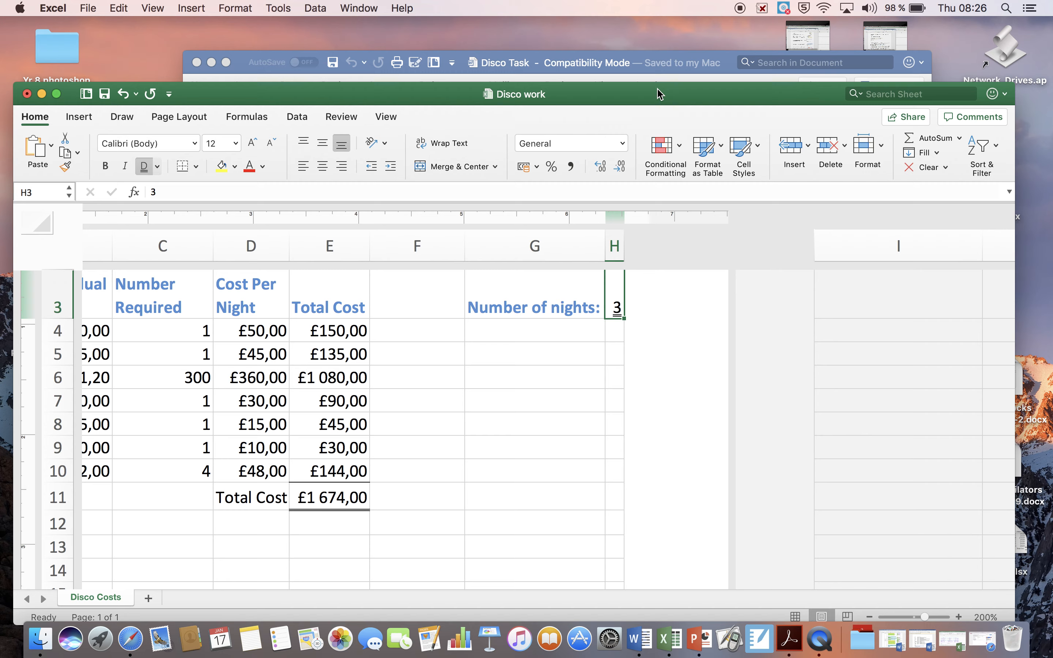
pyautogui.moveTo(659, 94); pyautogui.dragTo(718, 93)
pyautogui.hscroll(-3, 615, 445)
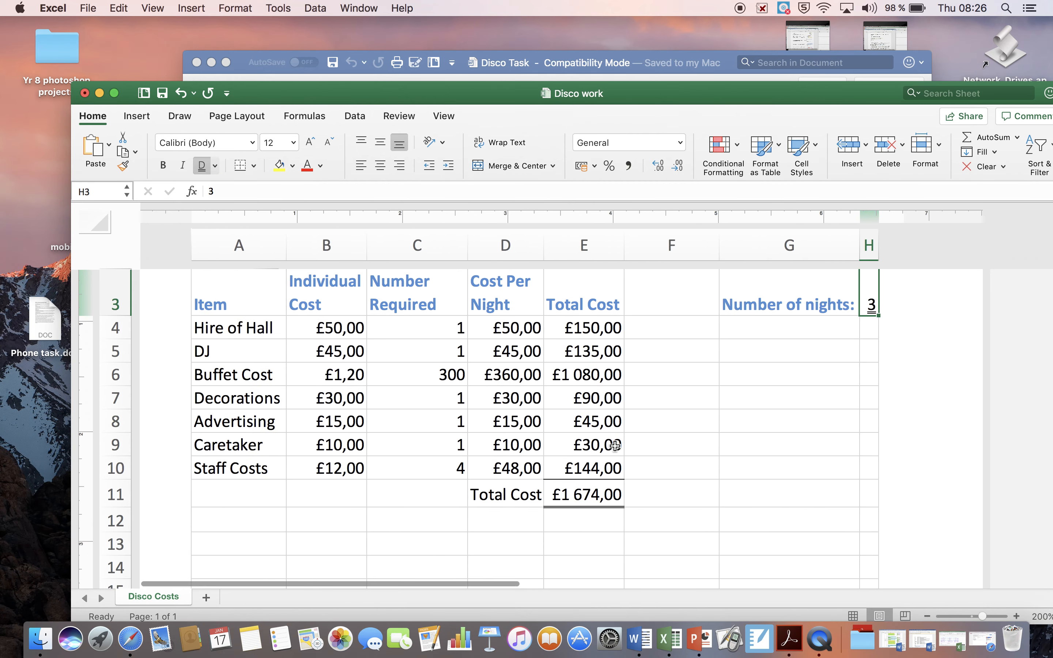
pyautogui.hscroll(-2, 615, 445)
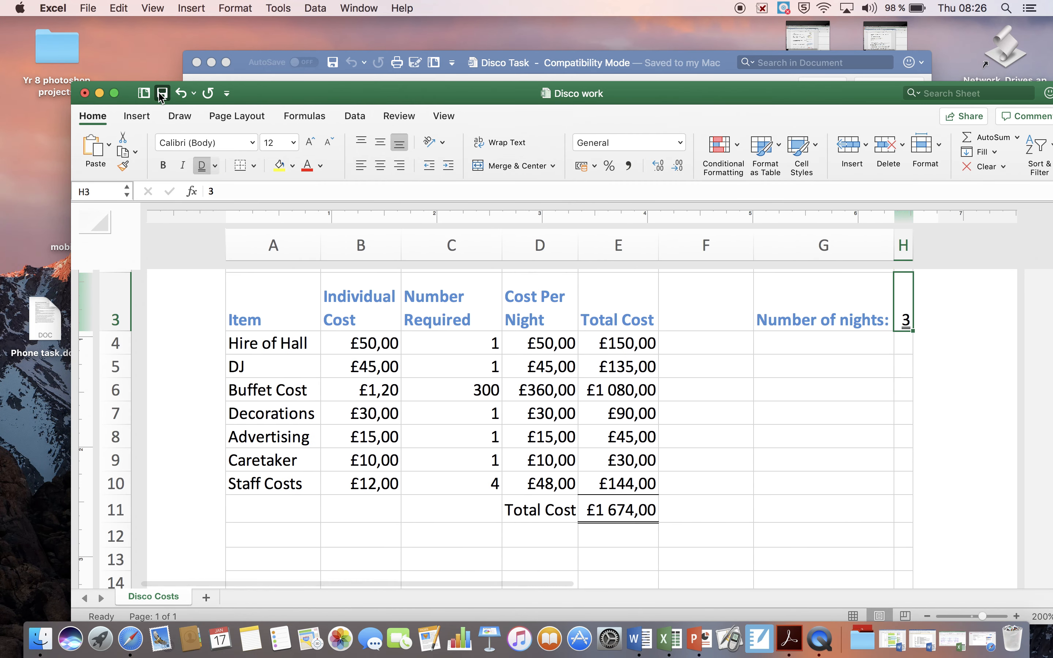
# Switch to the Disco Task document in Word and read task 21 about entering a date in cell G1 as Long Date.
pyautogui.click(245, 62)
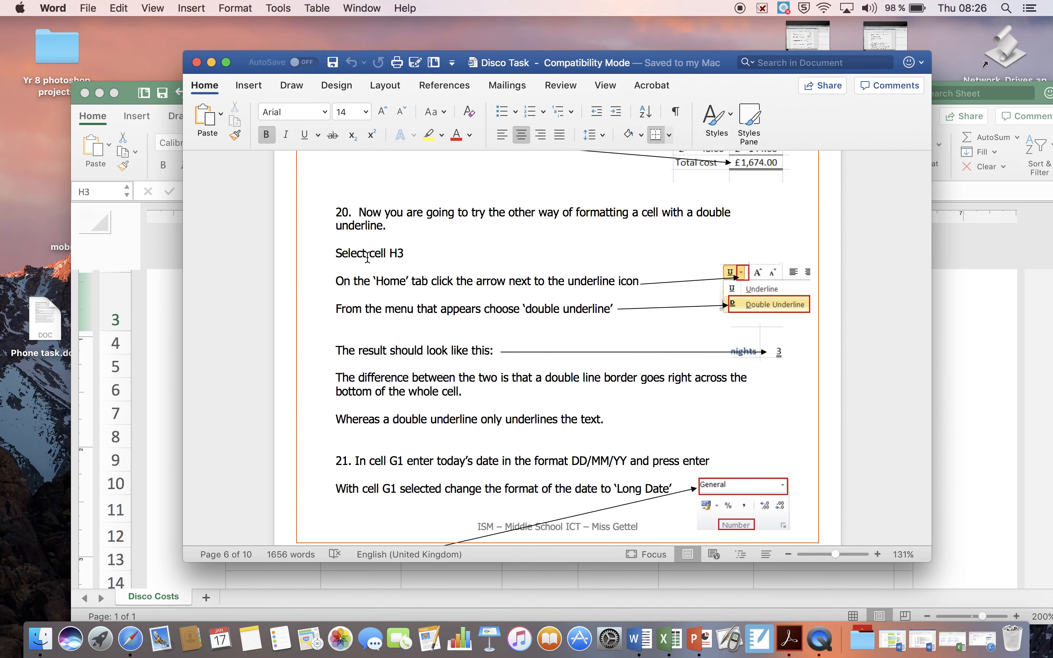
pyautogui.scroll(-8, 367, 258)
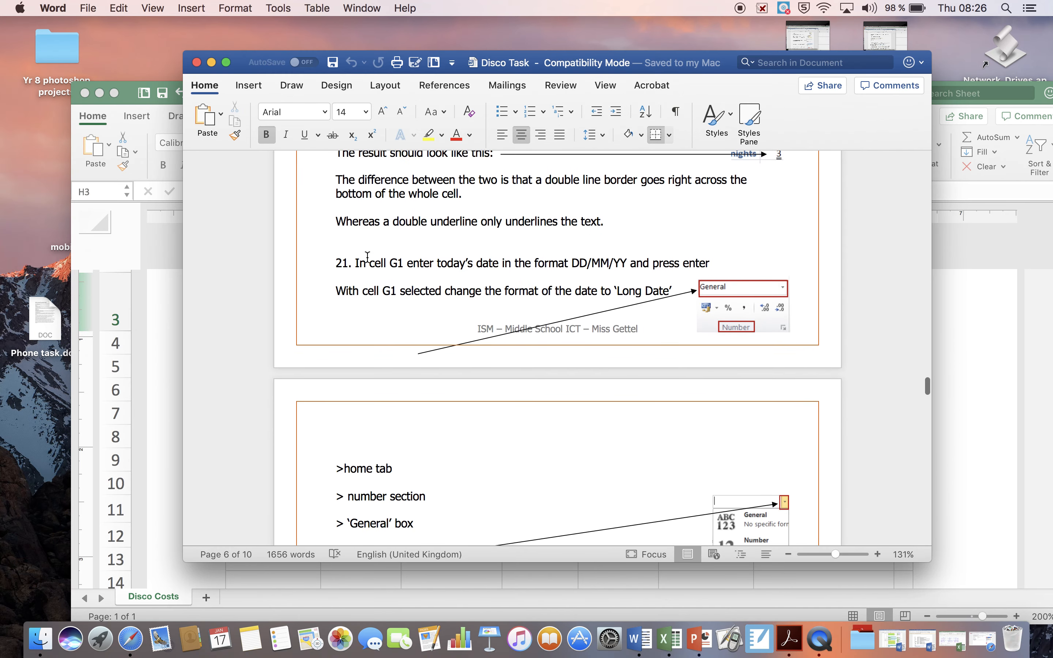
pyautogui.scroll(-2, 367, 258)
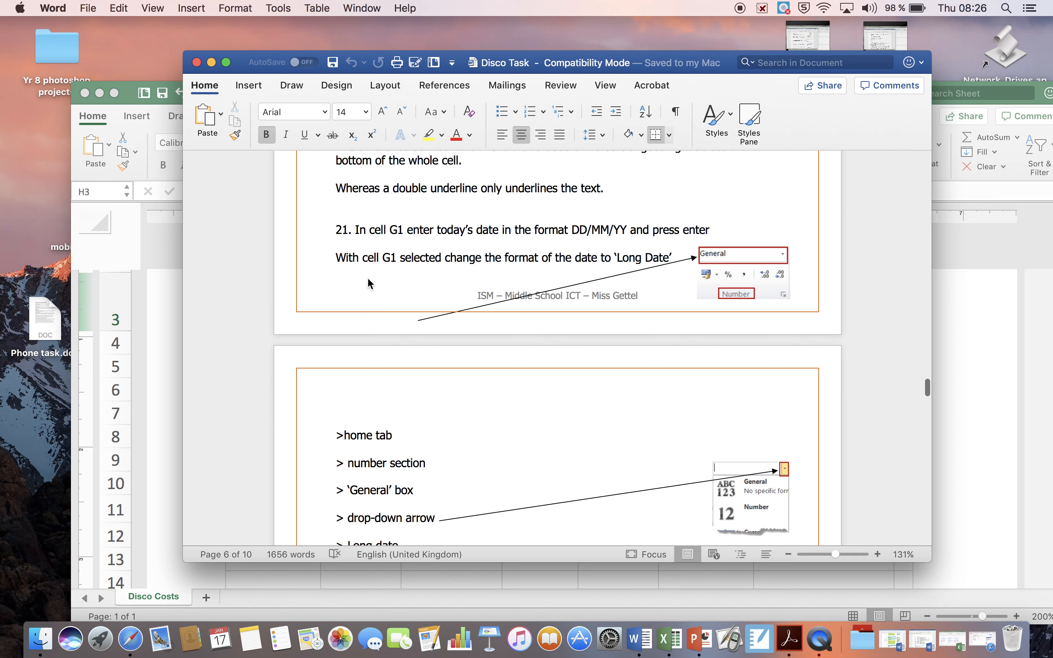
pyautogui.scroll(-2, 320, 308)
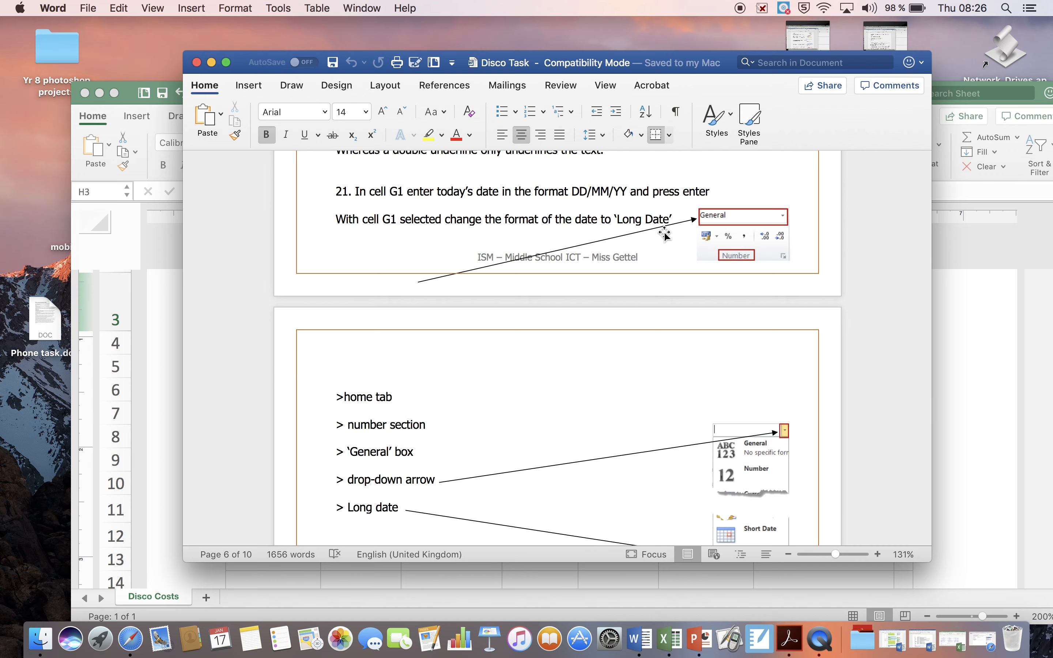
# Read the rest of task 21 on applying the Long Date format and task 22 on the hall hire cost.
pyautogui.scroll(-8, 655, 329)
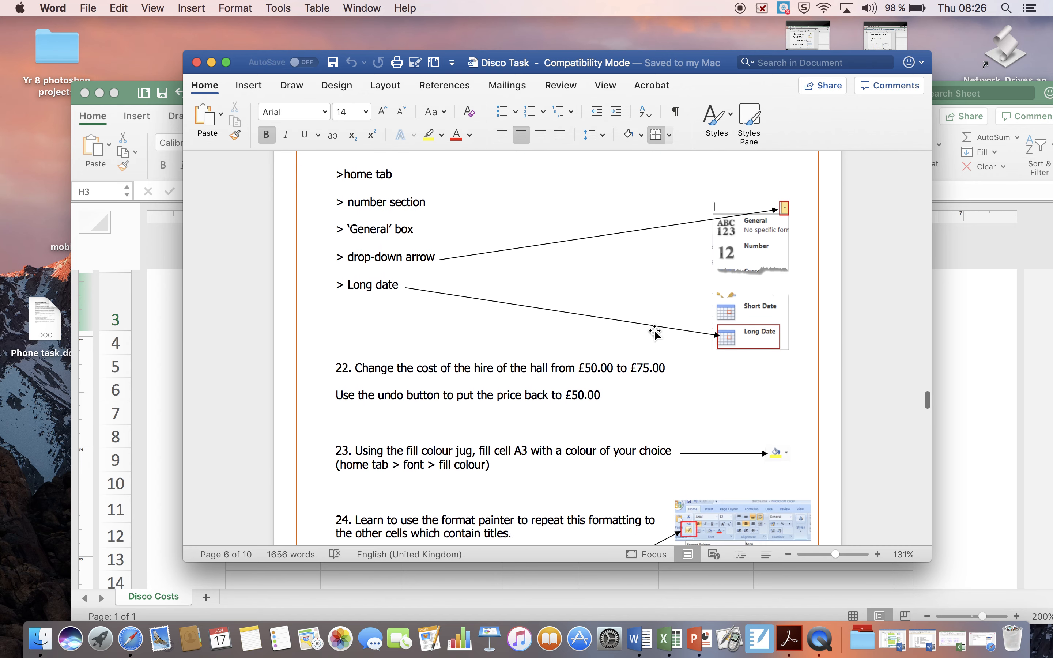
pyautogui.scroll(-1, 654, 329)
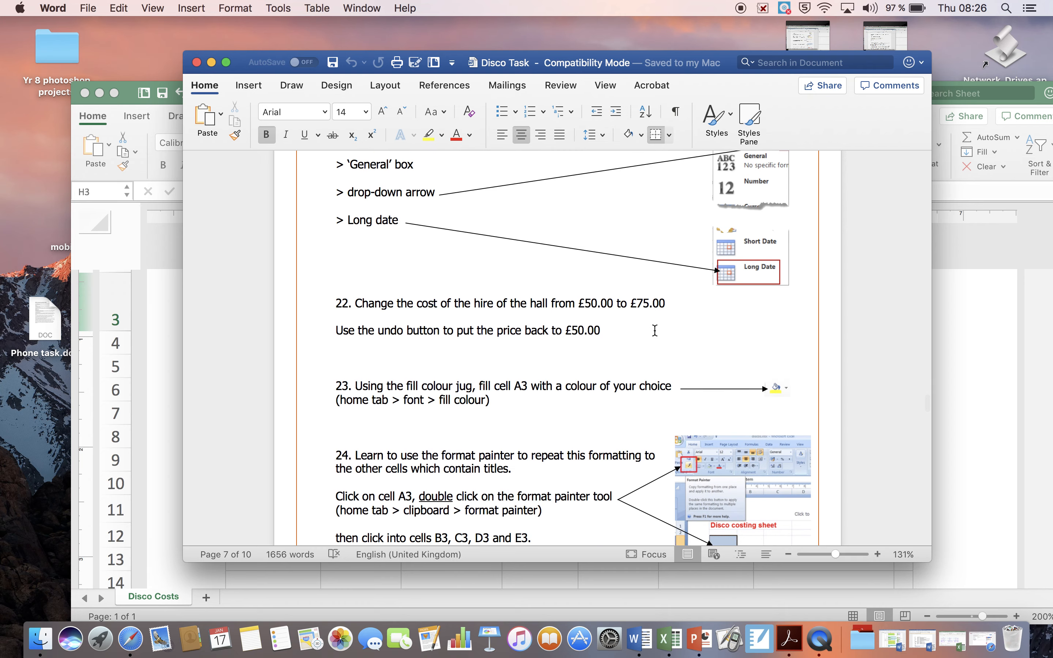
pyautogui.click(129, 98)
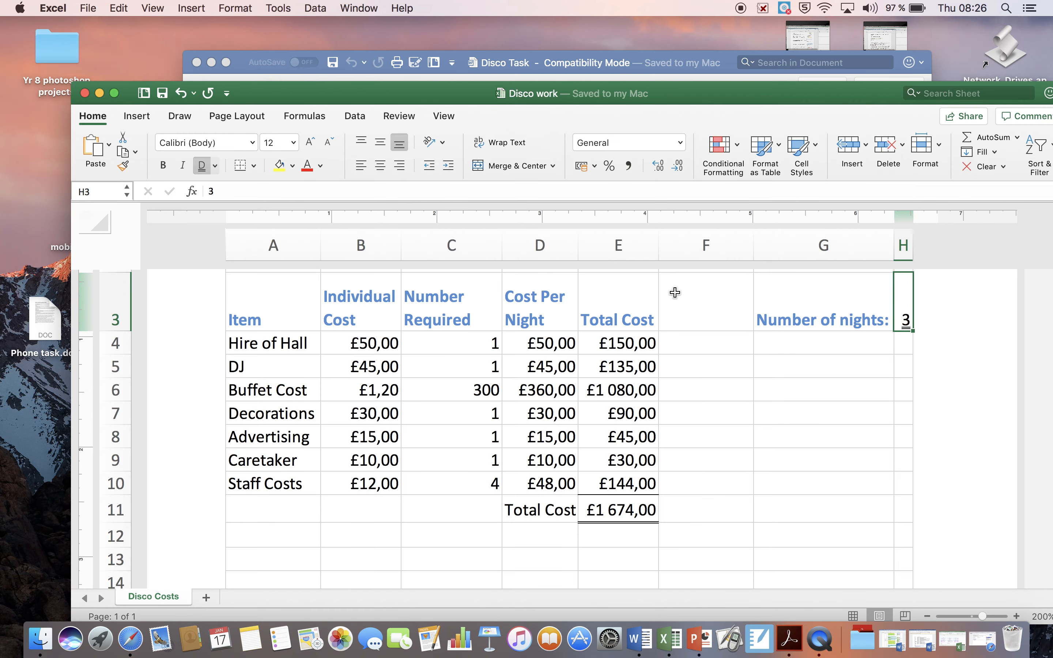
pyautogui.click(730, 78)
pyautogui.scroll(5, 552, 332)
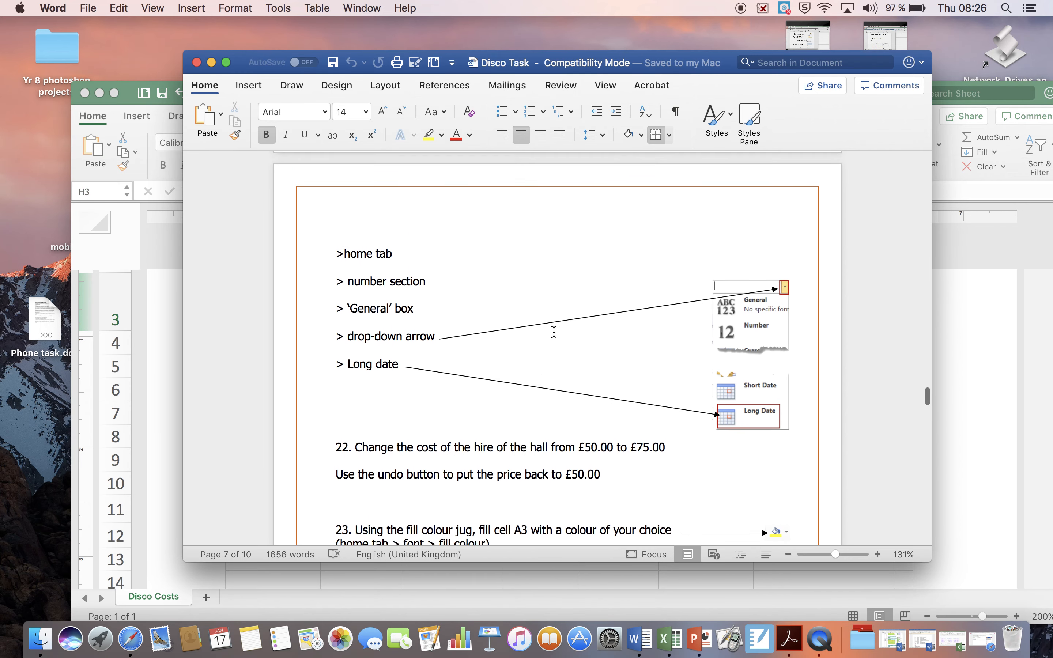
pyautogui.scroll(5, 553, 331)
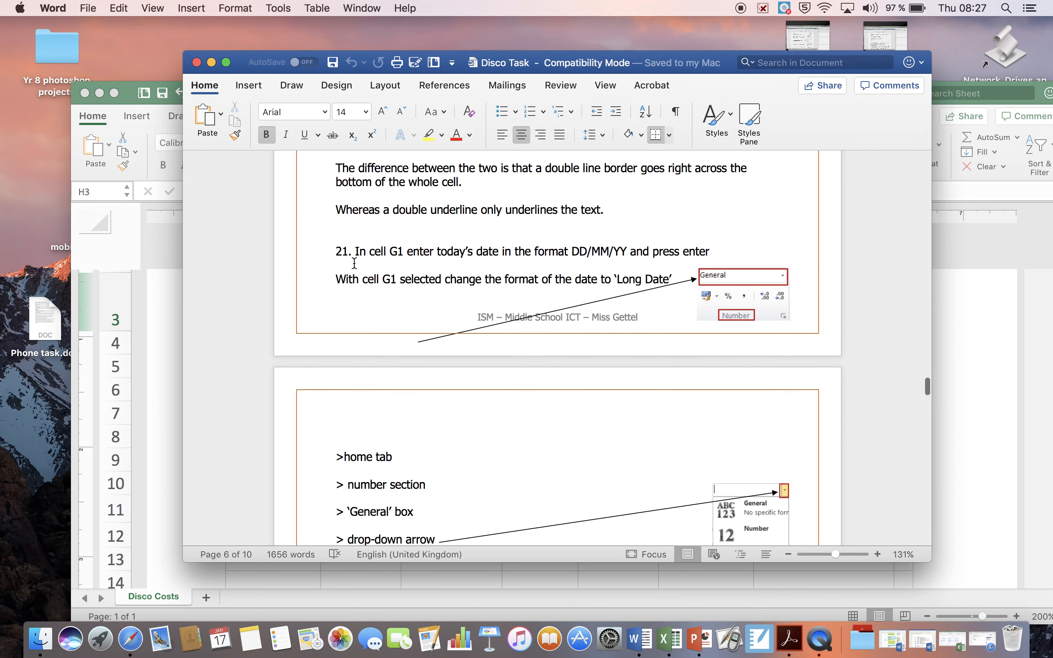
pyautogui.scroll(-5, 495, 293)
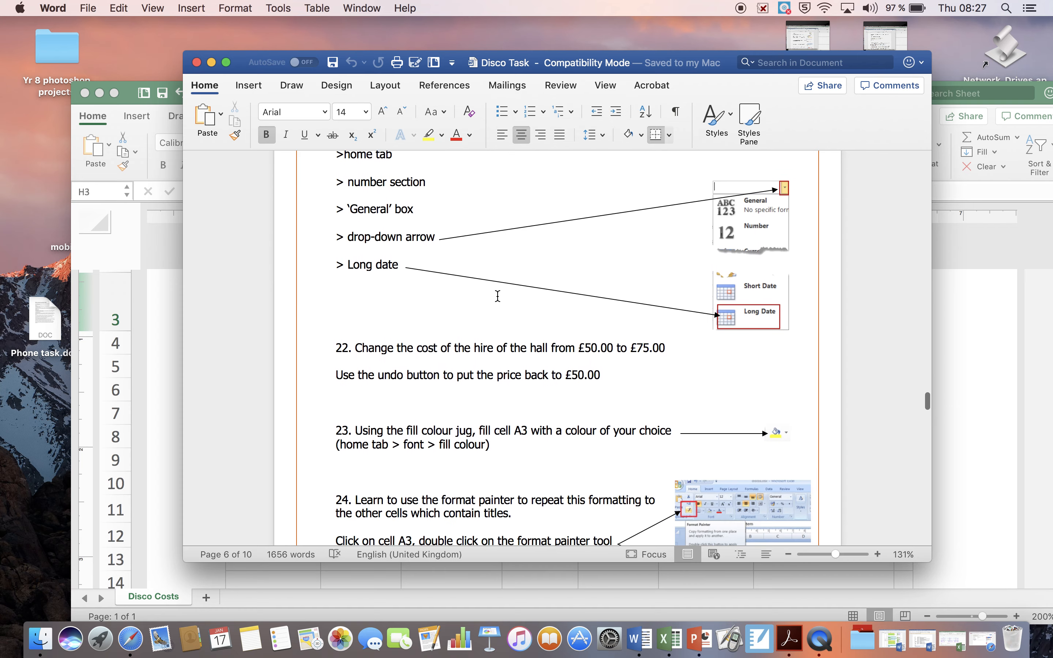
pyautogui.scroll(-3, 497, 296)
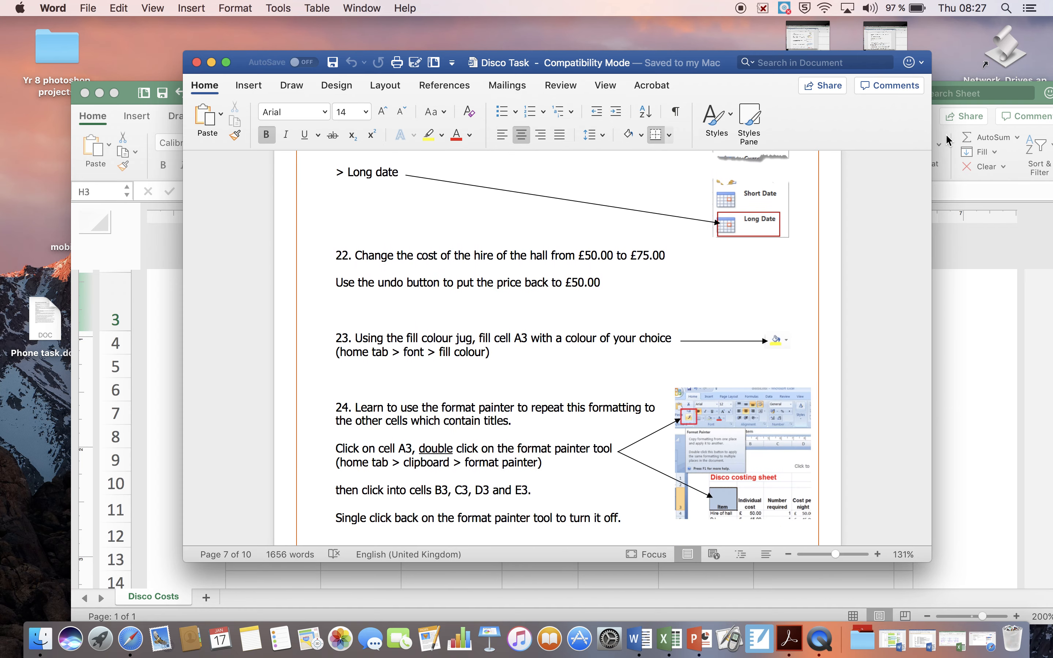
# Switch to the Disco work workbook in Excel and set the number format of cell G1 to Long Date.
pyautogui.click(950, 144)
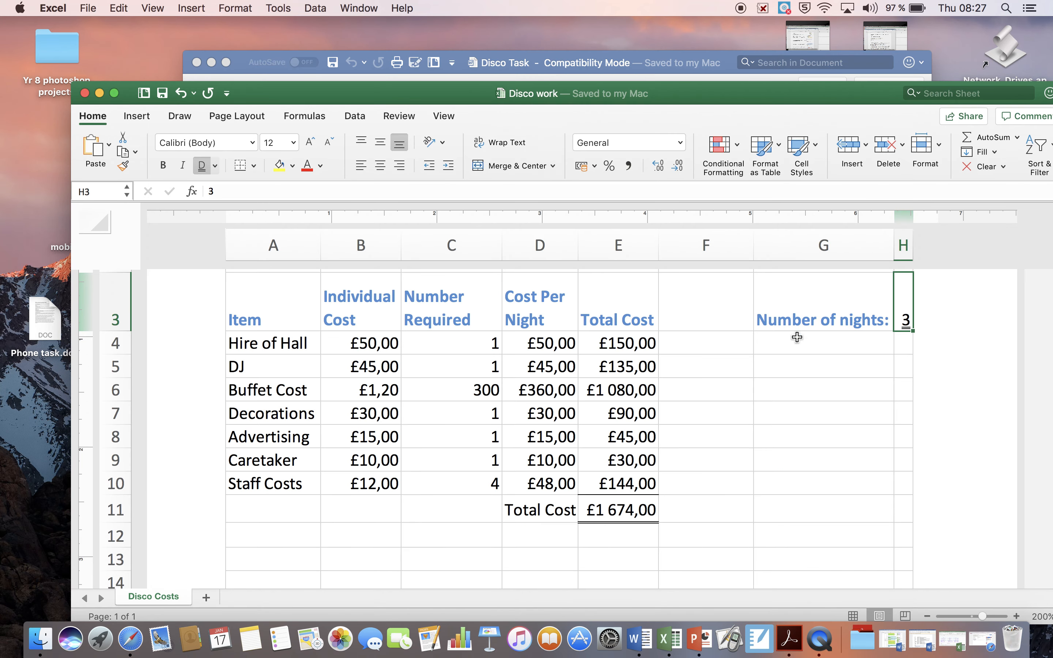
pyautogui.scroll(4, 829, 305)
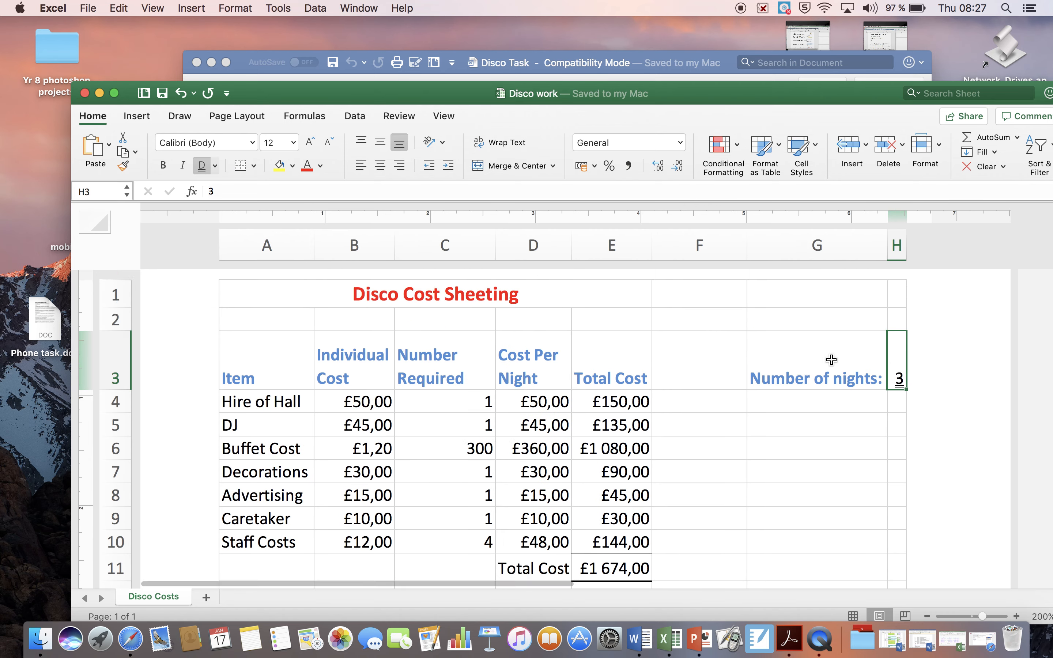
pyautogui.click(816, 399)
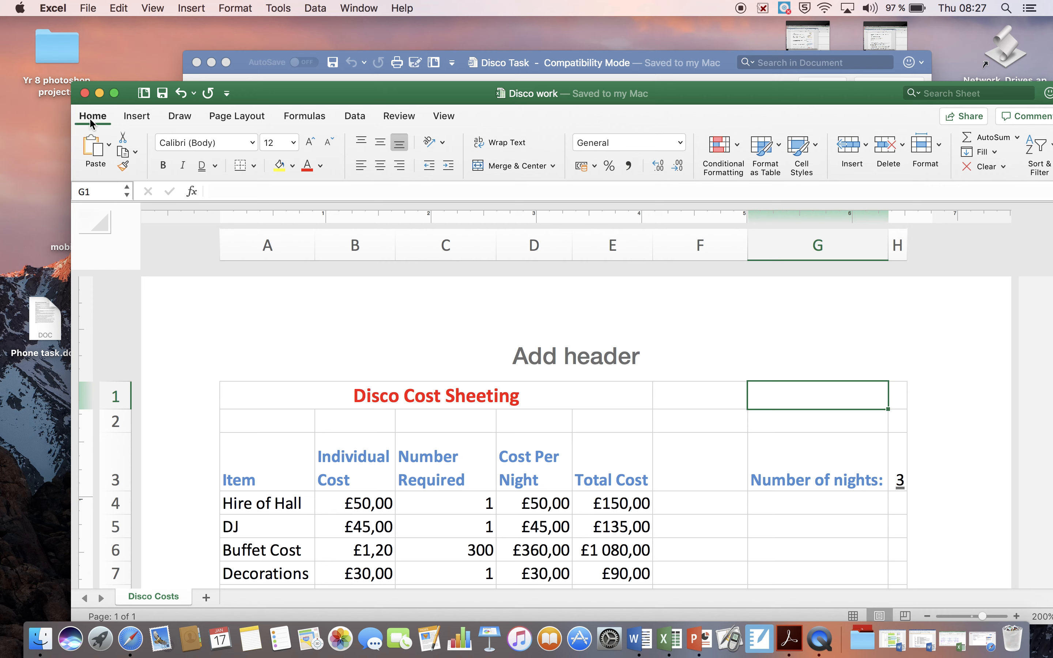
pyautogui.click(680, 143)
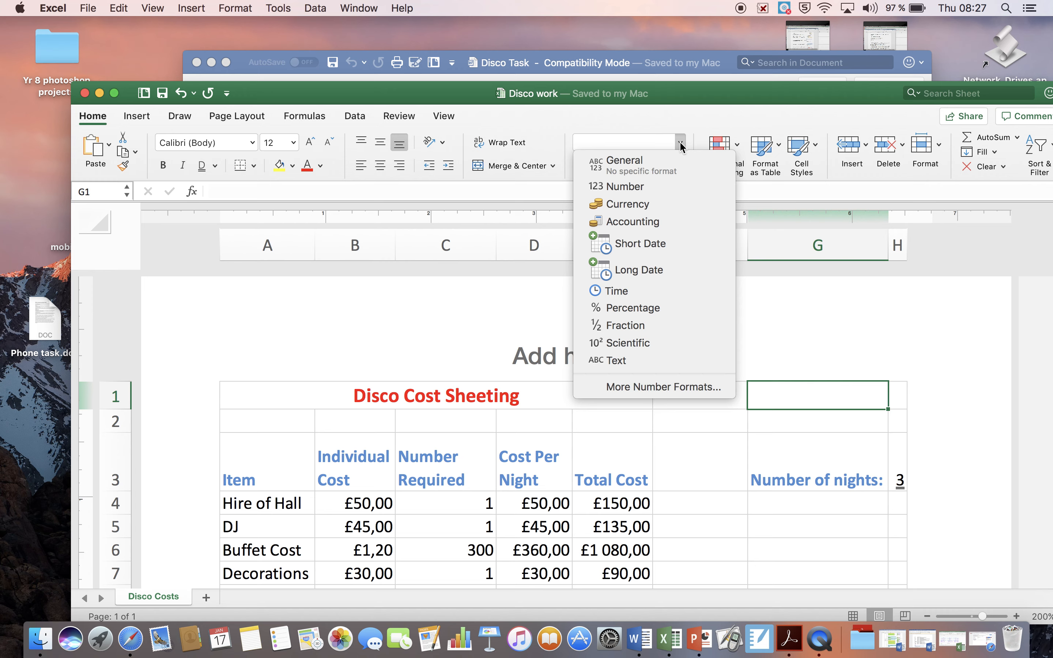
pyautogui.click(648, 272)
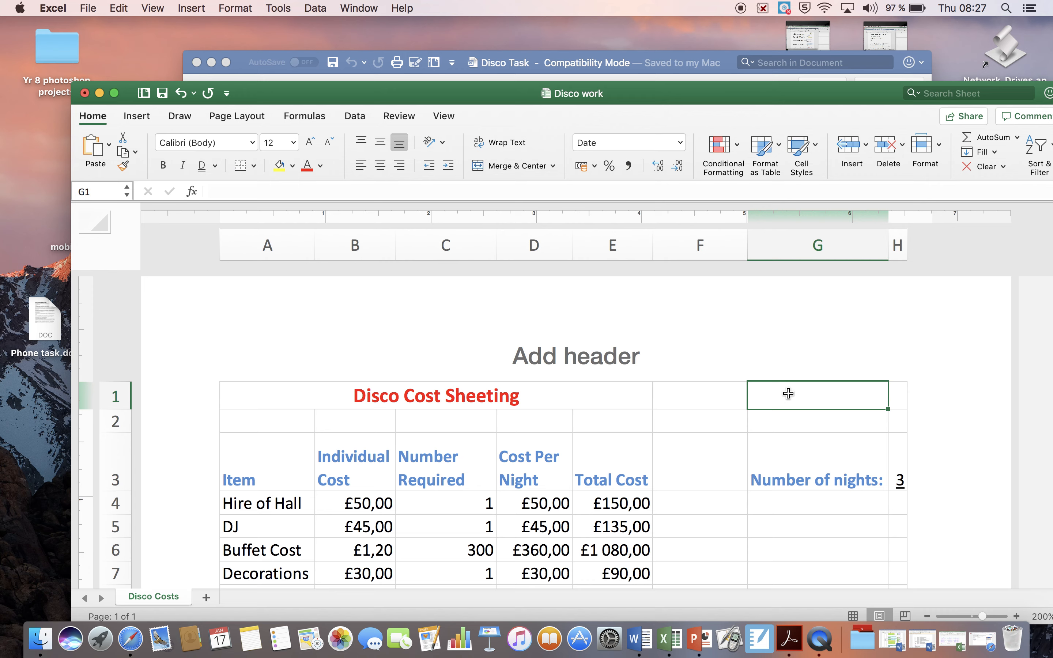
# Check today's date in the system clock and enter 17/1/19 in cell G1.
pyautogui.click(982, 10)
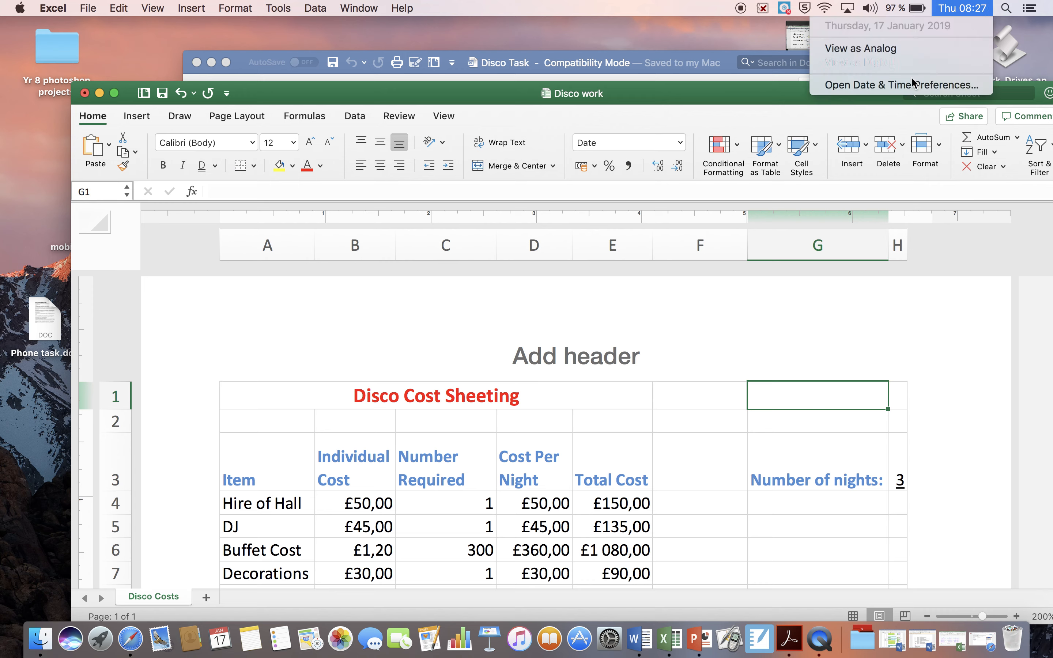
pyautogui.click(825, 395)
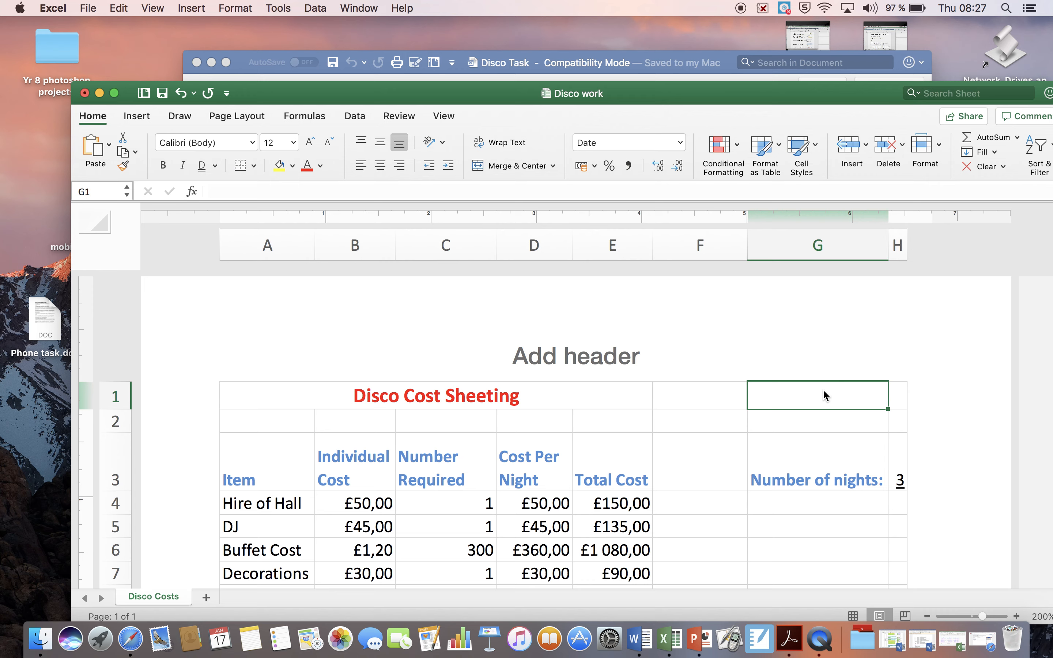
pyautogui.write('17')
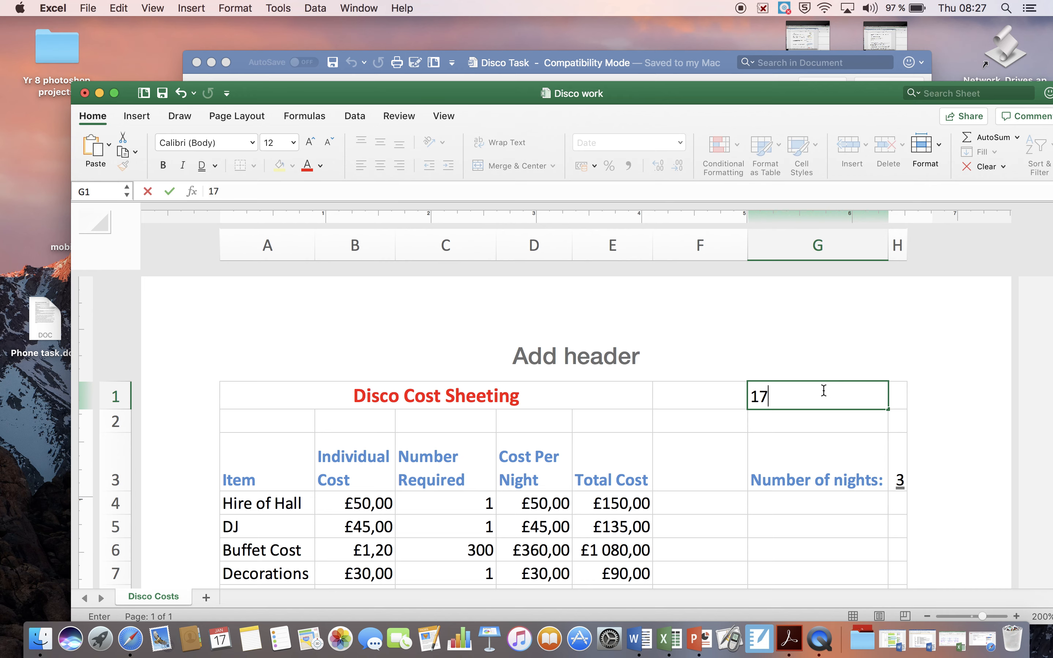
pyautogui.write('/1/19')
pyautogui.press('Return')
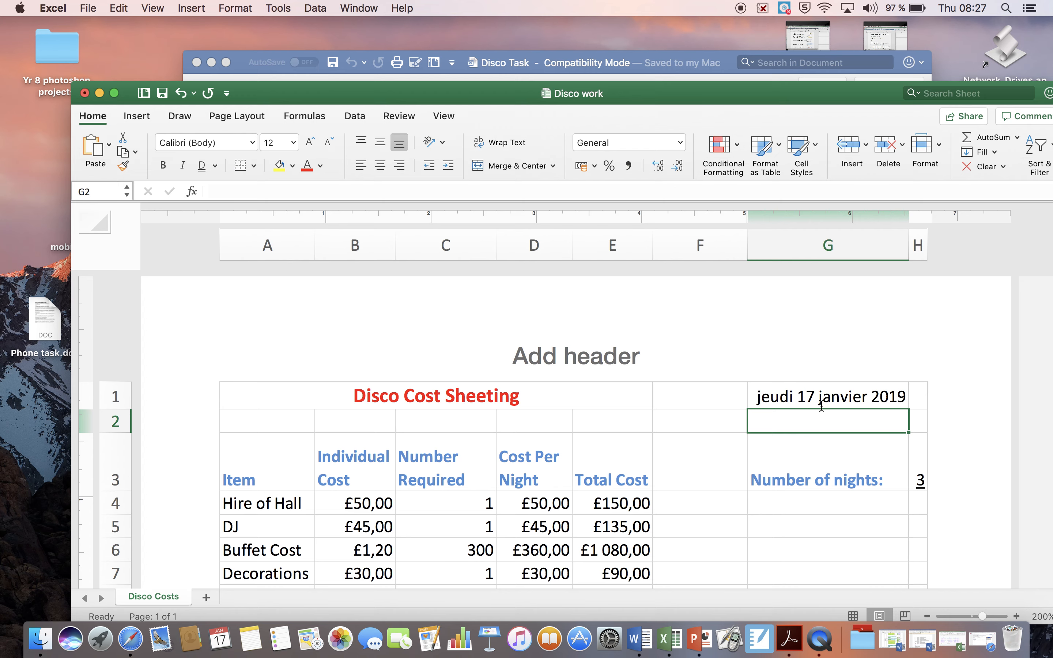
pyautogui.scroll(-2, 842, 397)
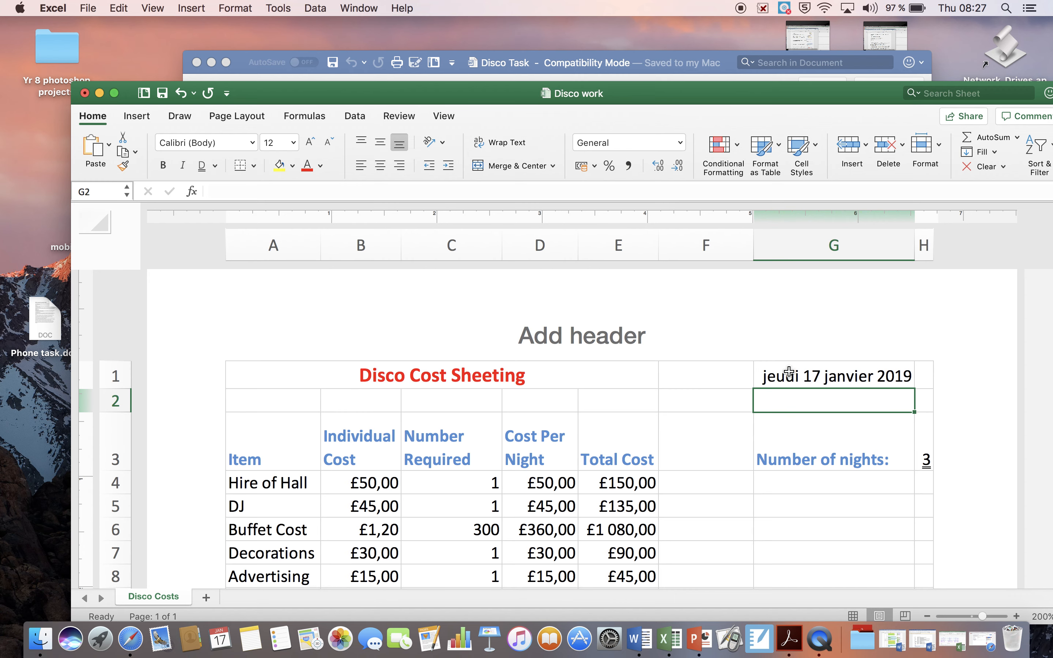
pyautogui.scroll(-2, 800, 393)
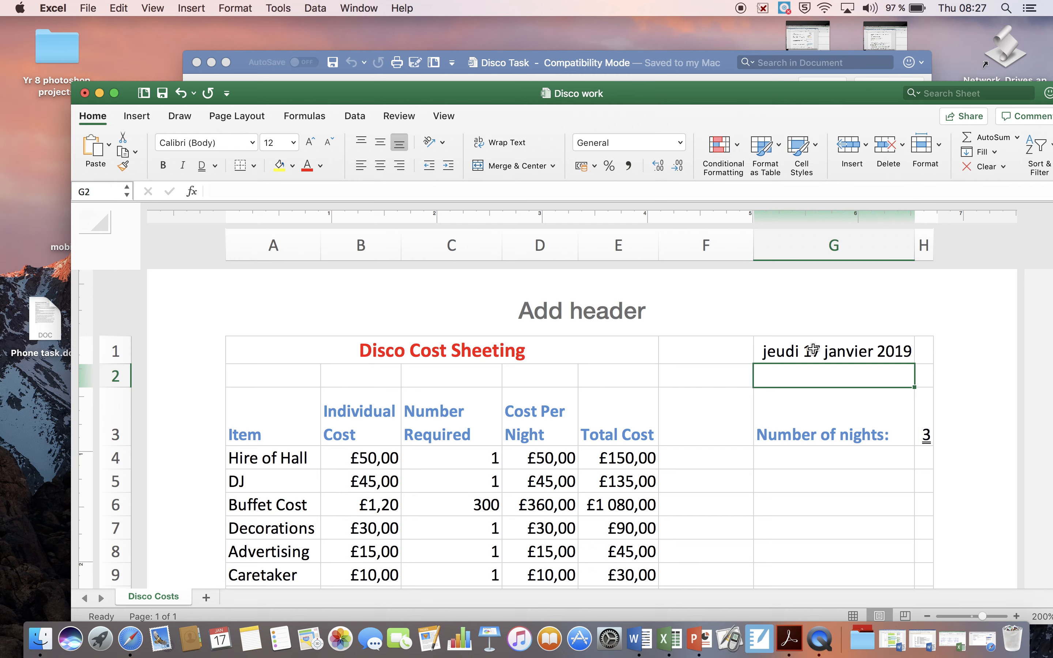
# Switch to the Disco Task document in Word and read task 22 about changing the hall hire cost and undoing it.
pyautogui.click(726, 62)
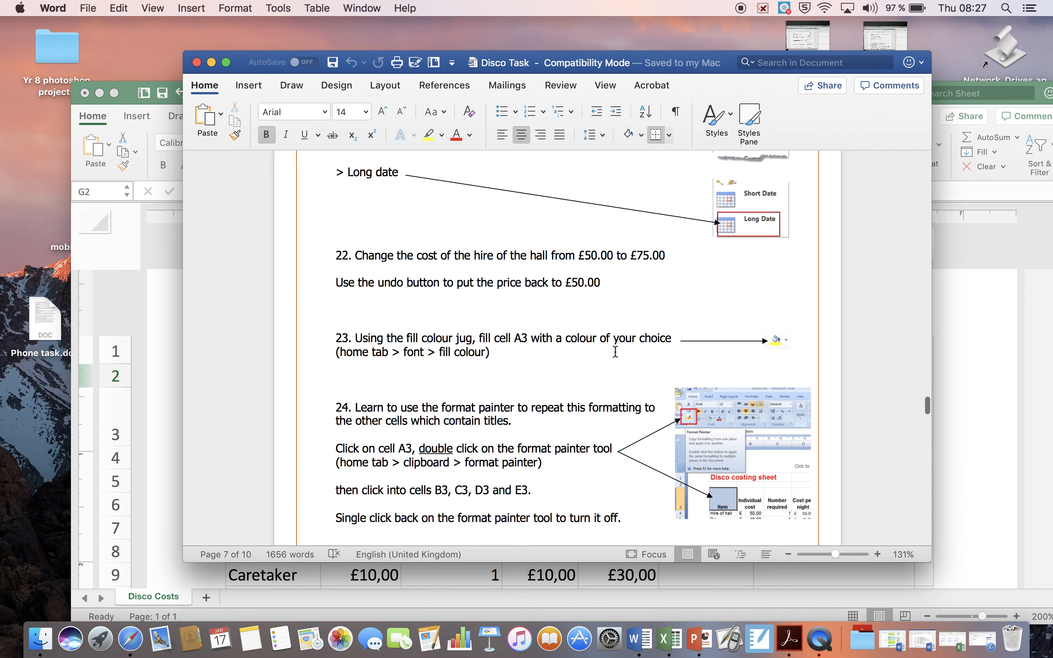
pyautogui.scroll(-1, 615, 352)
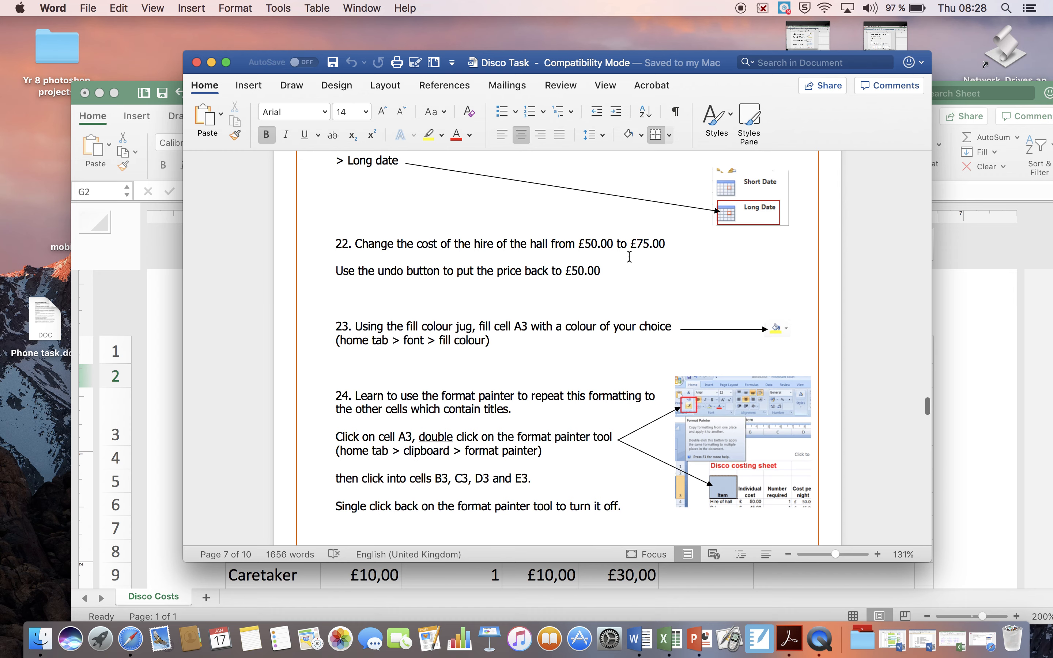
pyautogui.scroll(-3, 629, 257)
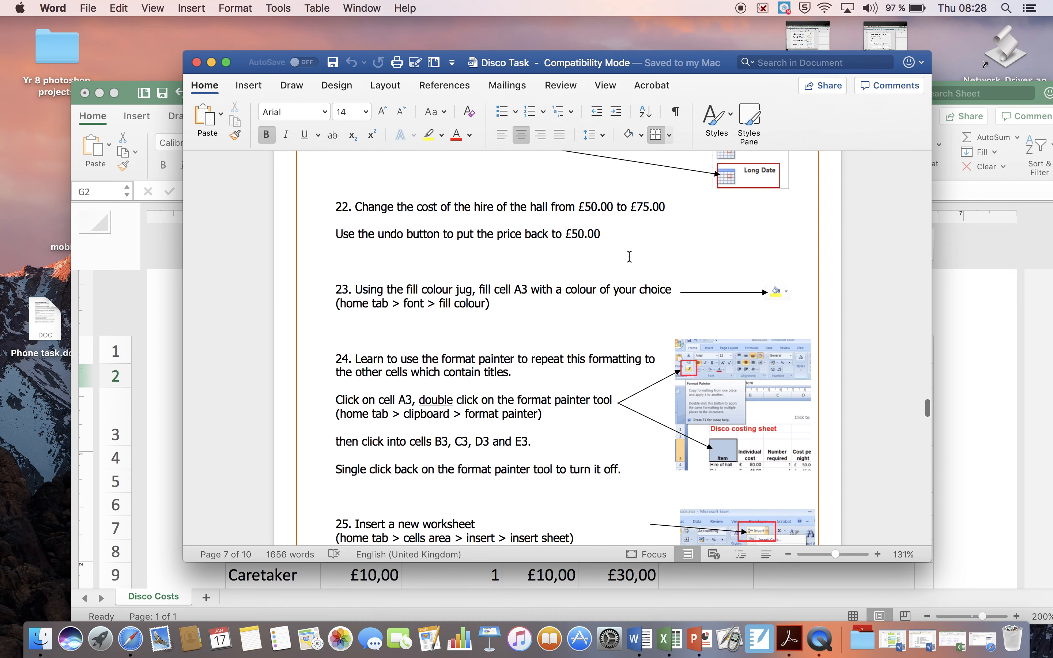
pyautogui.scroll(-3, 629, 256)
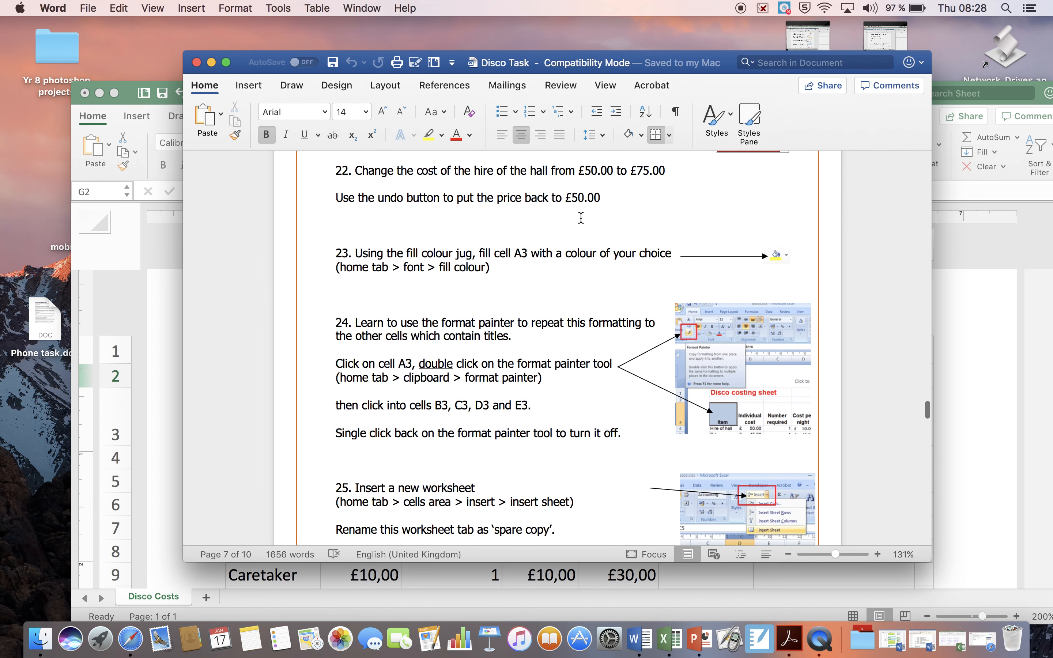
# Switch to the Disco work workbook in Excel and change the Hire of Hall cost per night formula in D4 to =B4*C6.
pyautogui.click(130, 109)
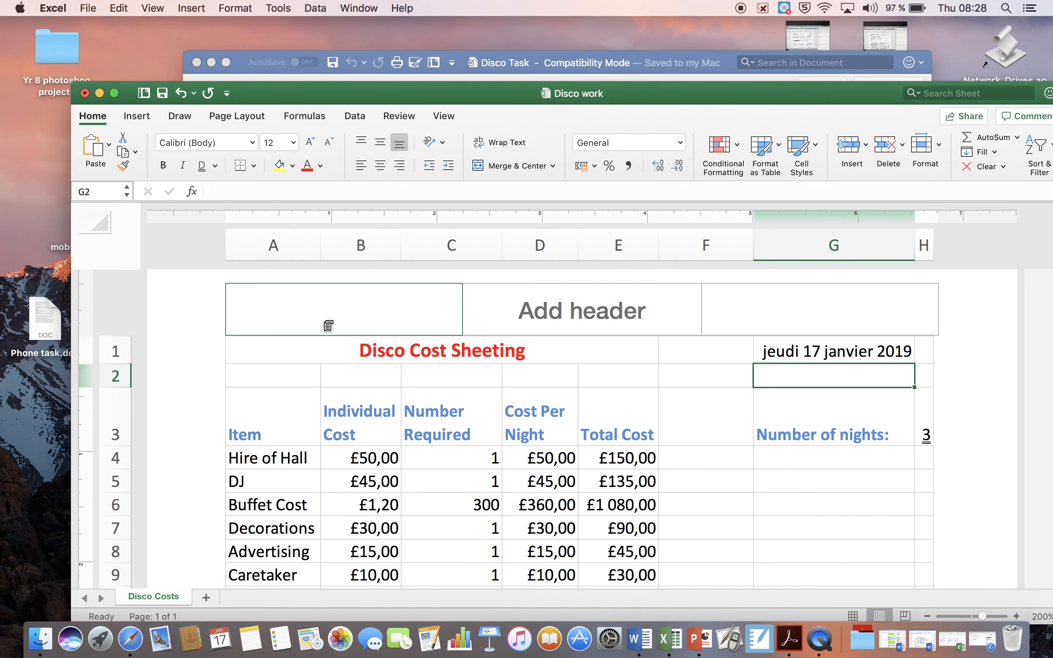
pyautogui.scroll(-2, 328, 325)
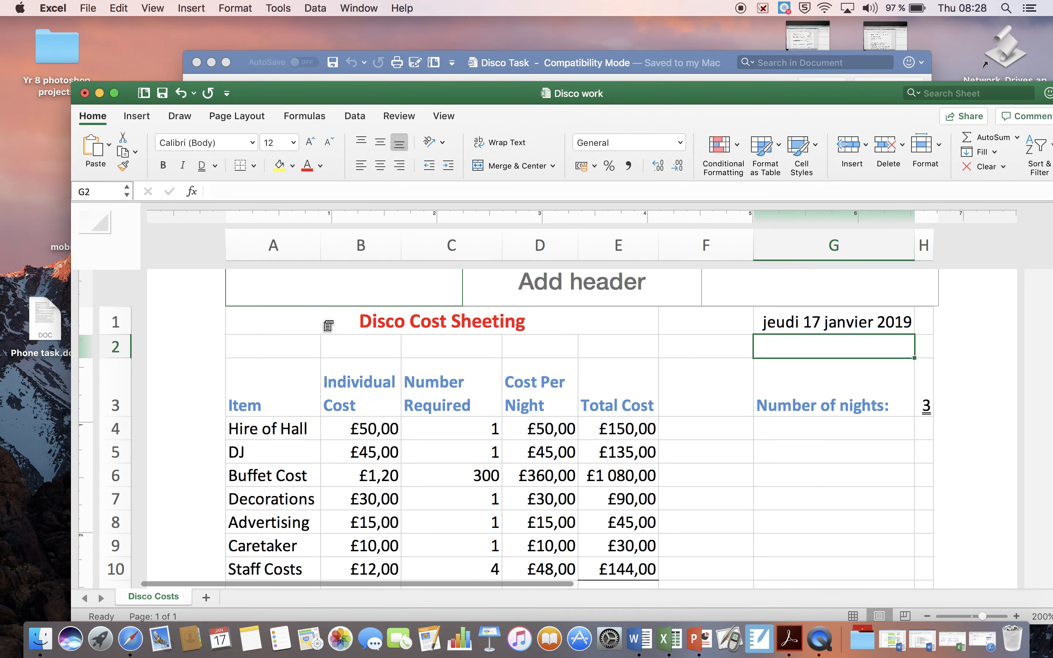
pyautogui.click(560, 429)
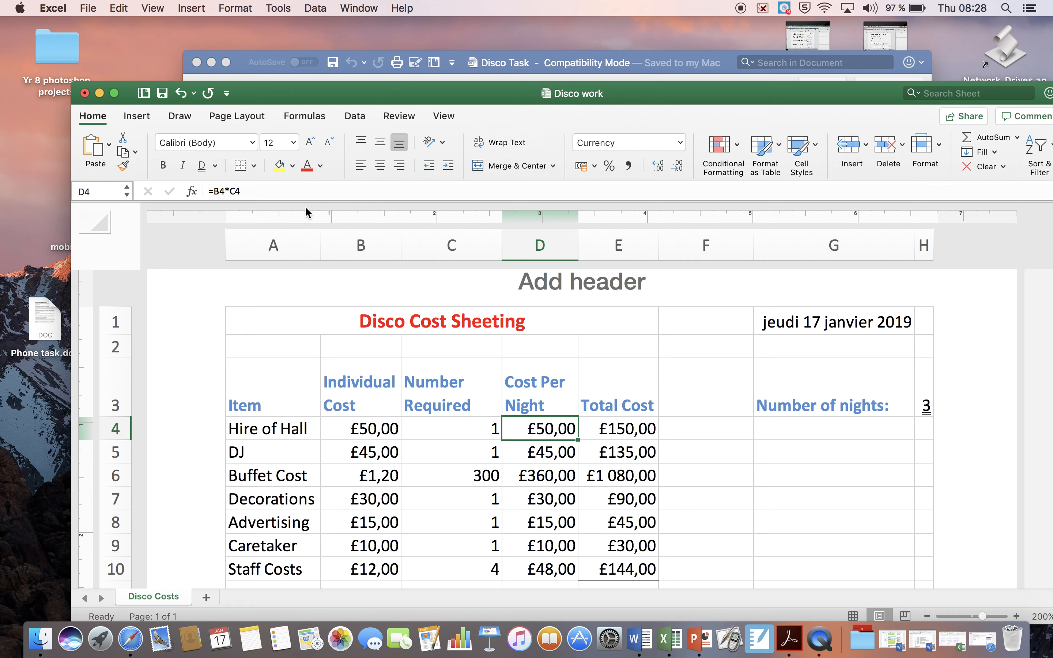
pyautogui.doubleClick(551, 428)
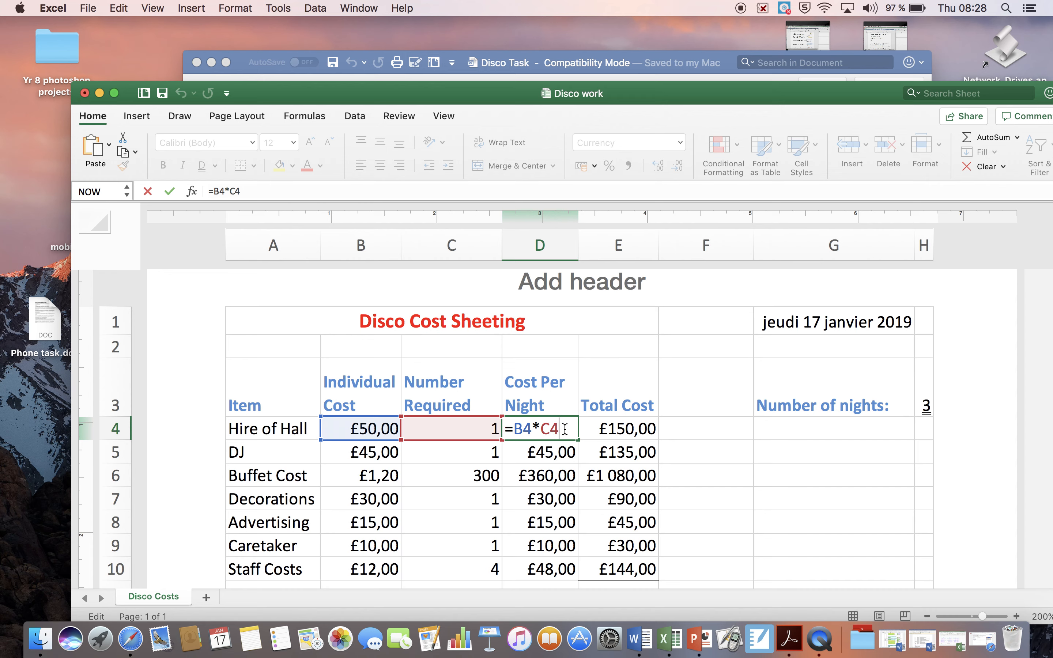
pyautogui.press('BackSpace')
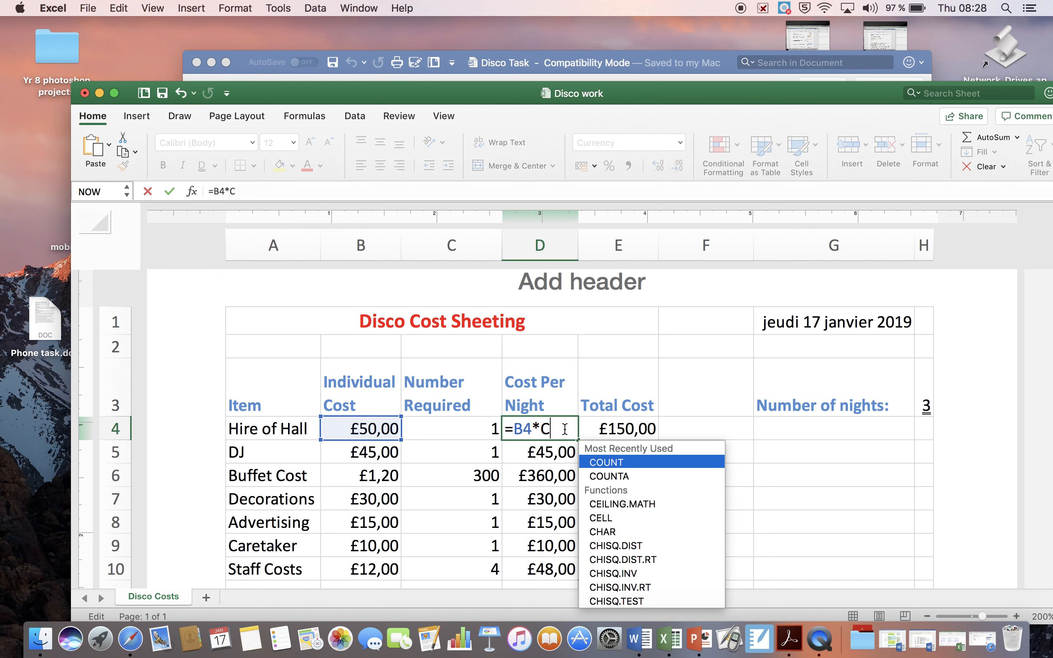
pyautogui.write('5')
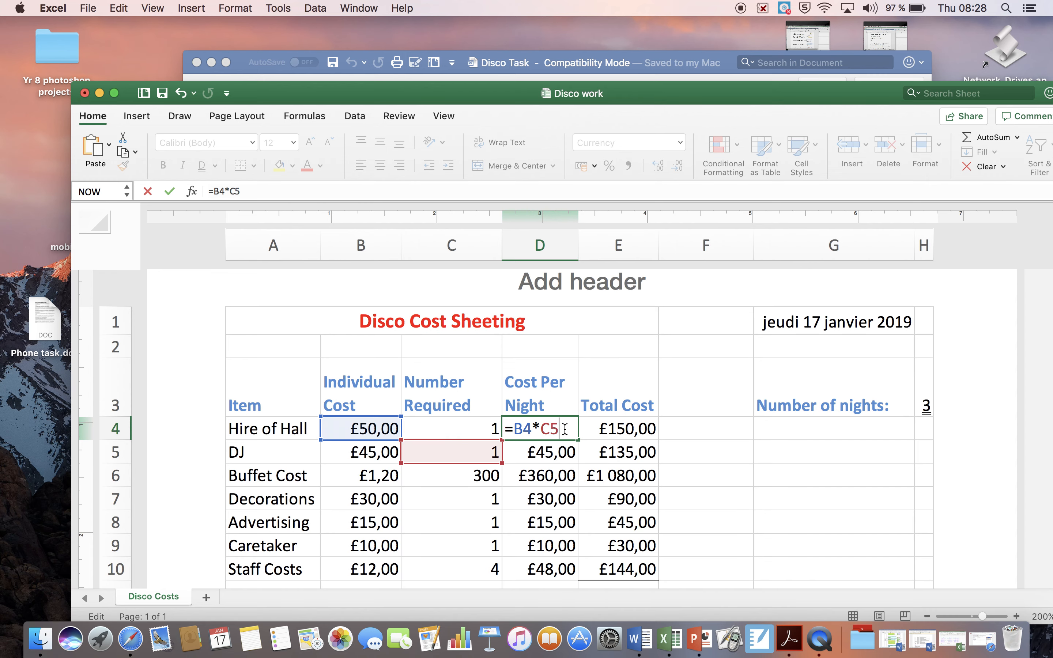
pyautogui.press('BackSpace')
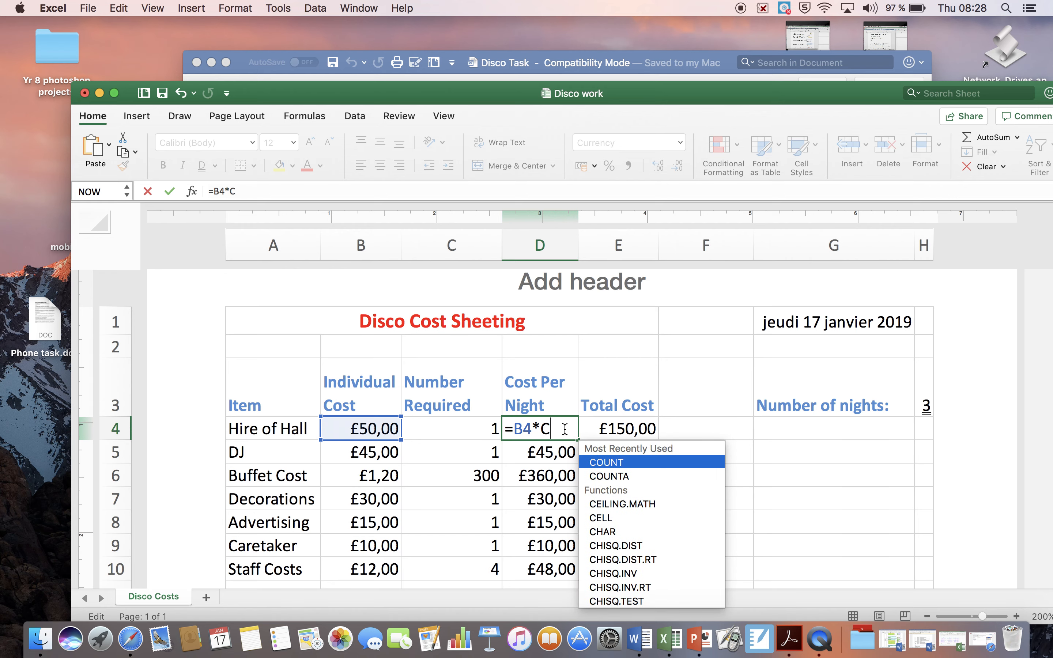
pyautogui.write('6')
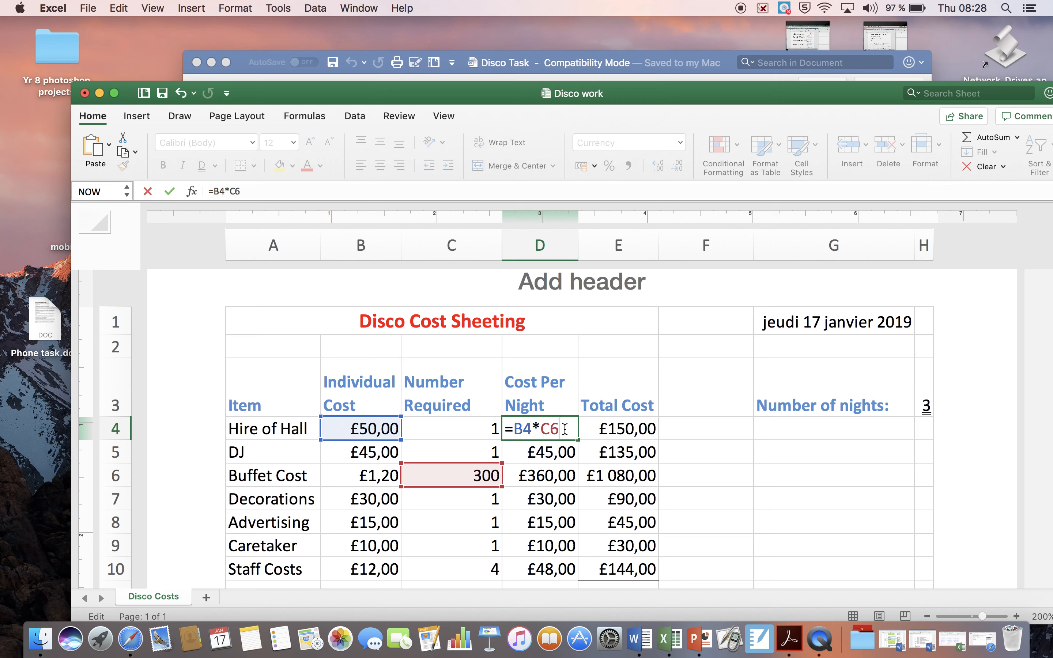
pyautogui.press('Return')
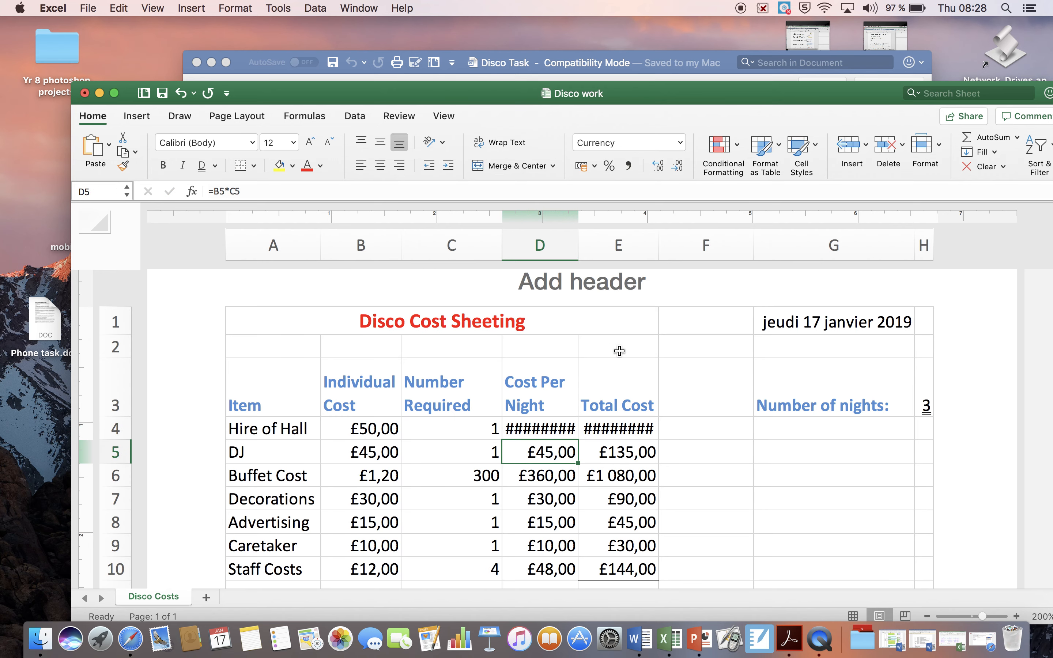
# Autofit the width of column D to its contents.
pyautogui.click(576, 344)
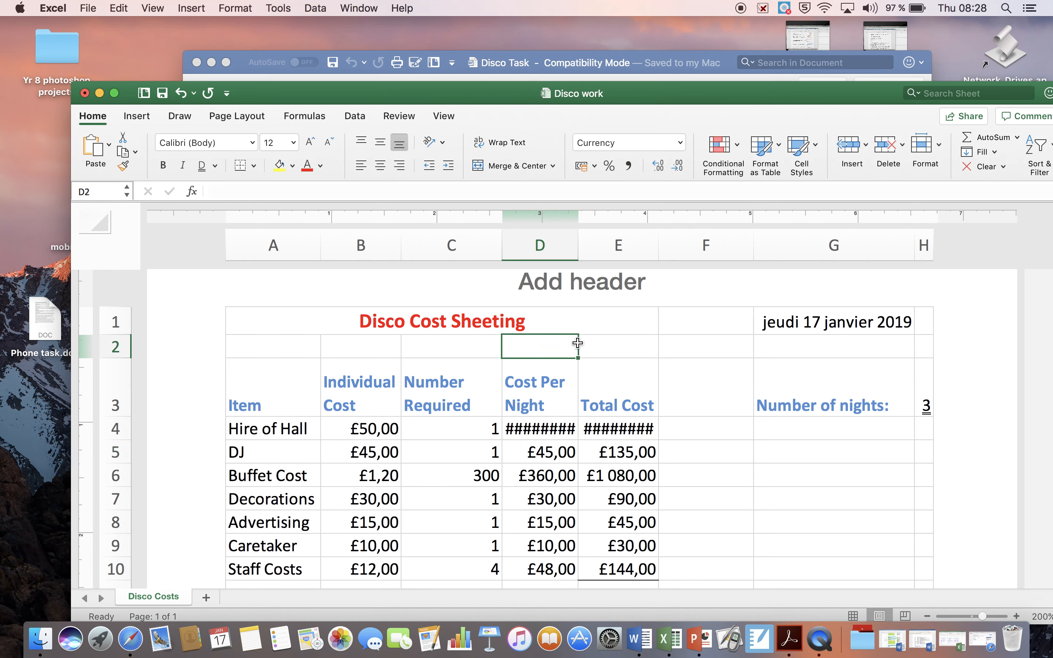
pyautogui.doubleClick(579, 247)
pyautogui.click(571, 245)
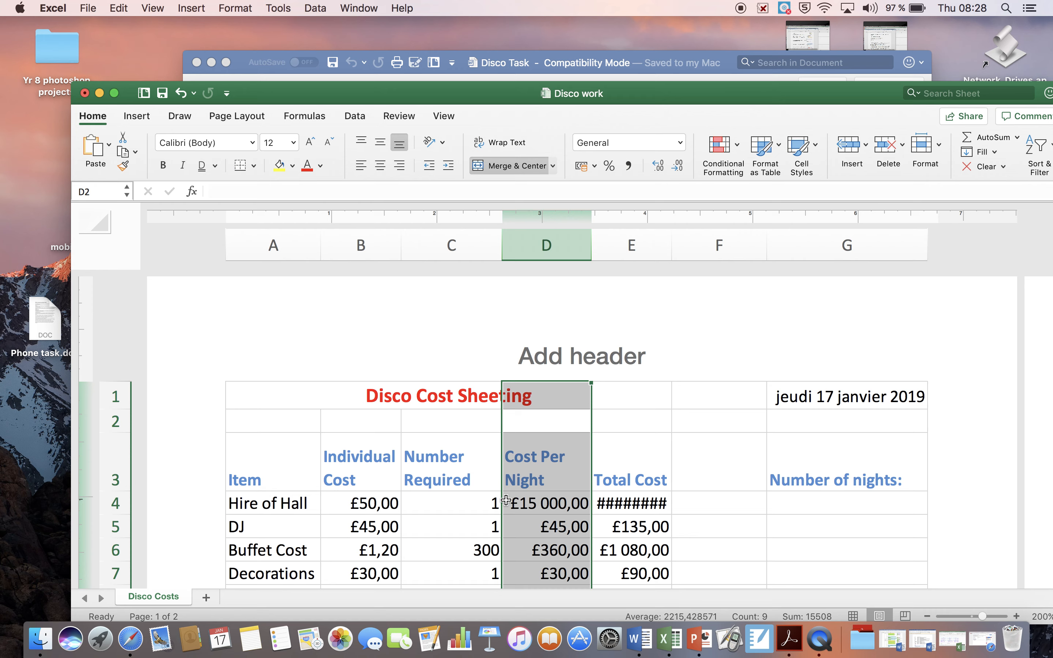
# Inspect cells C4 and D4, and undo the column D width change and the D4 formula edit.
pyautogui.click(483, 503)
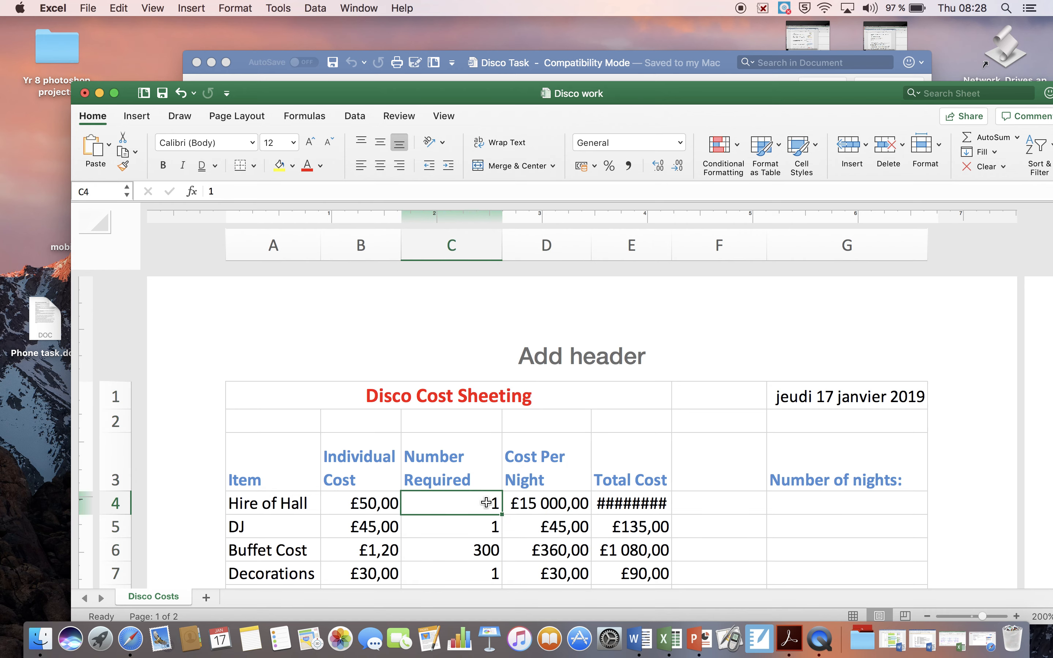
pyautogui.click(569, 504)
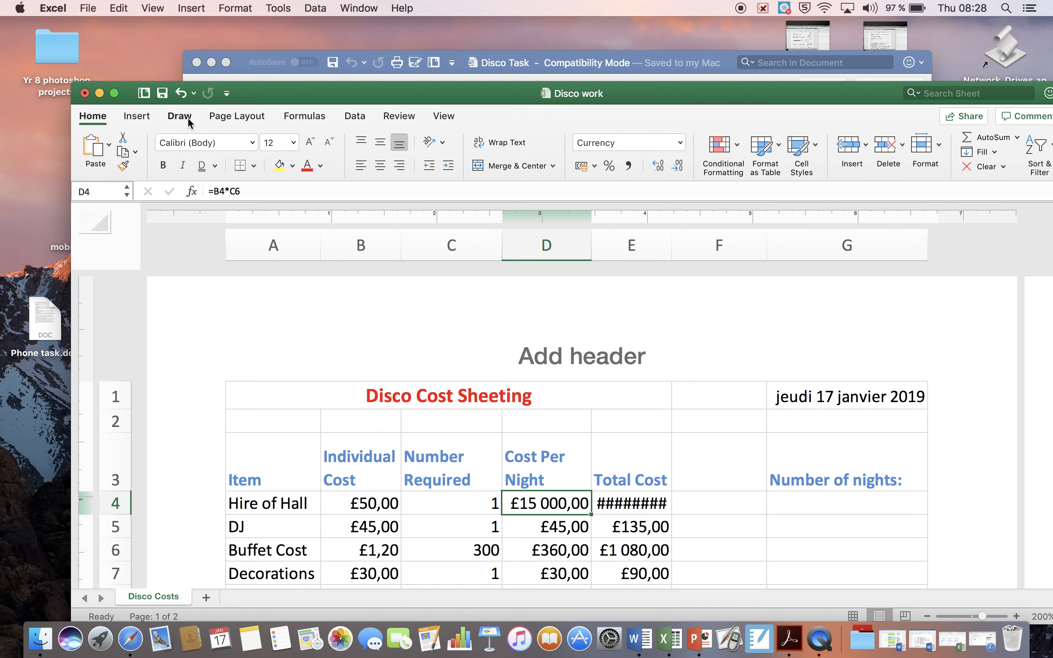
pyautogui.click(182, 94)
pyautogui.click(182, 94)
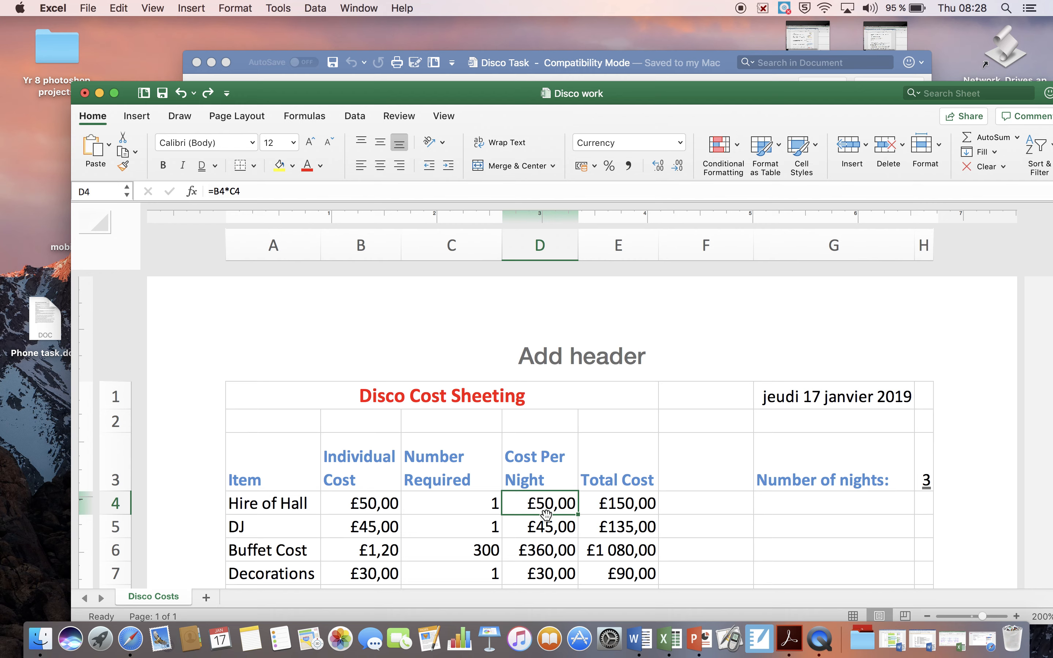
# Switch to the Disco Task document in Word and read tasks 23 to 26 on fill colour, format painter and the new worksheet.
pyautogui.scroll(-2, 547, 514)
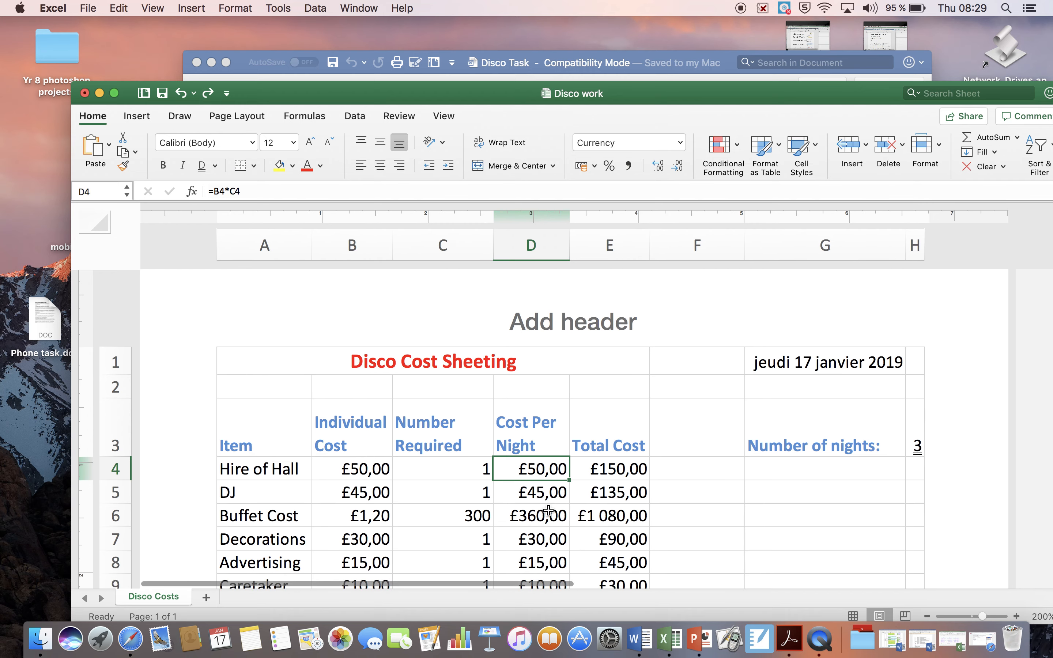
pyautogui.click(730, 64)
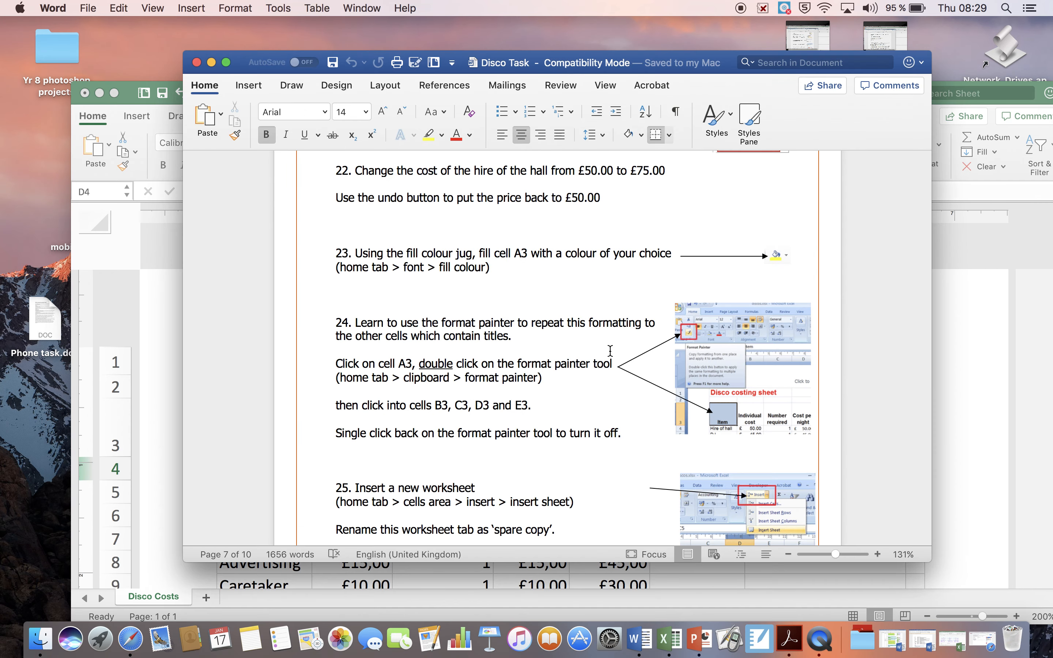
pyautogui.scroll(-4, 610, 350)
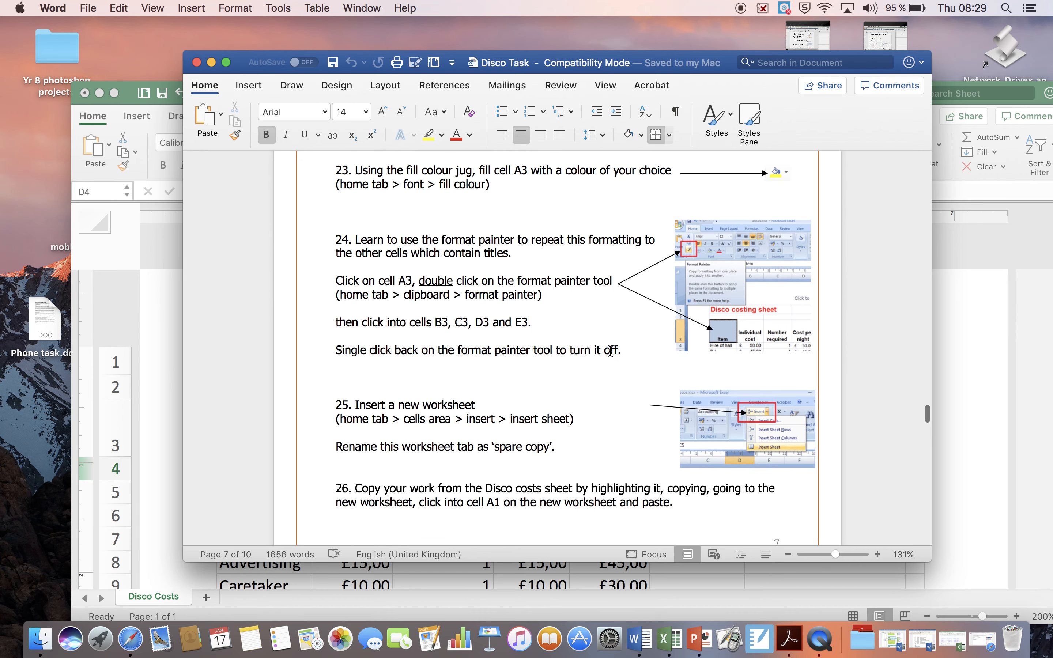
pyautogui.scroll(-2, 500, 278)
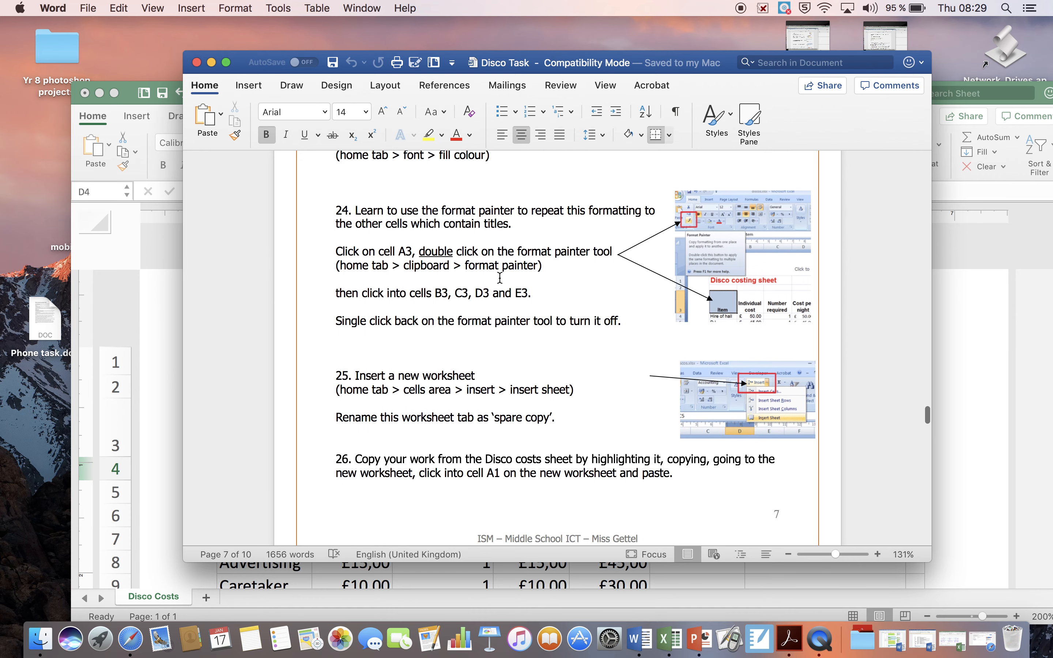
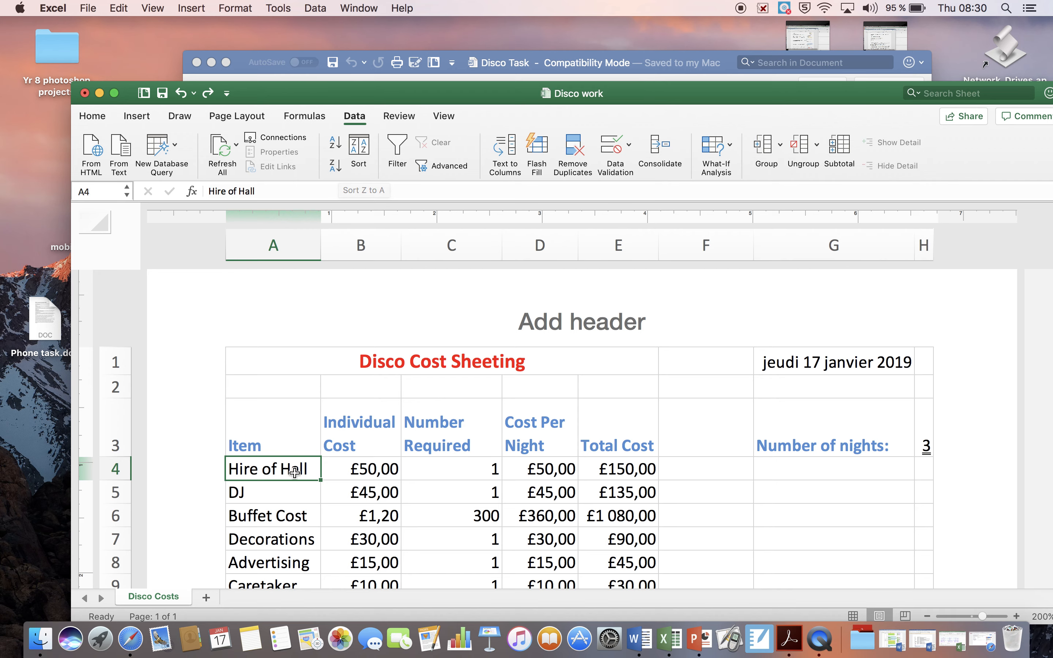
pyautogui.moveTo(285, 469); pyautogui.dragTo(279, 507)
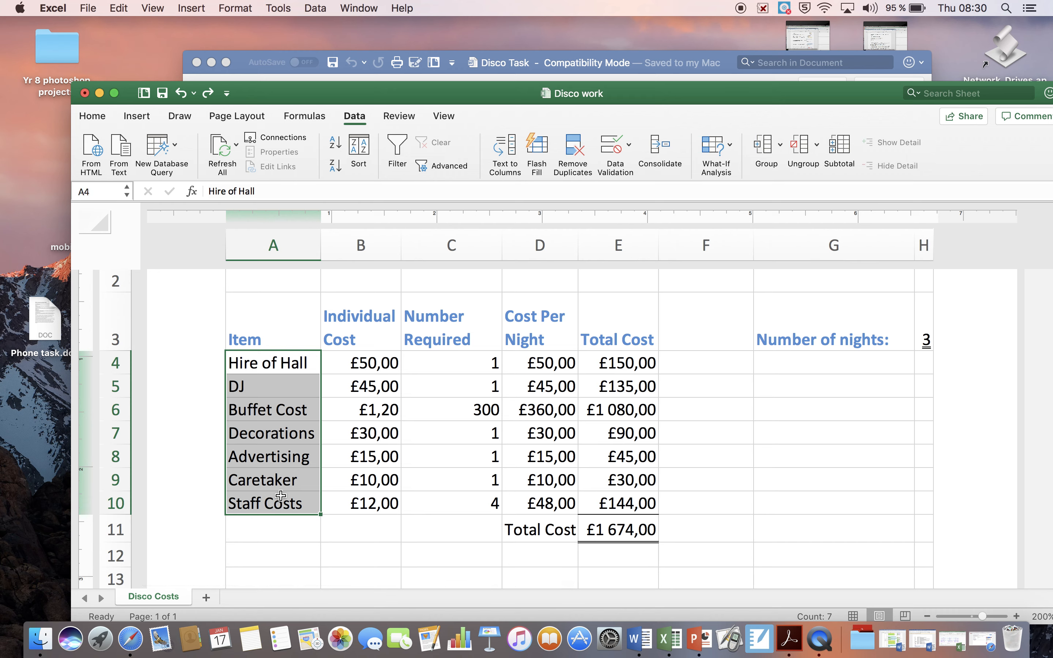
pyautogui.click(359, 149)
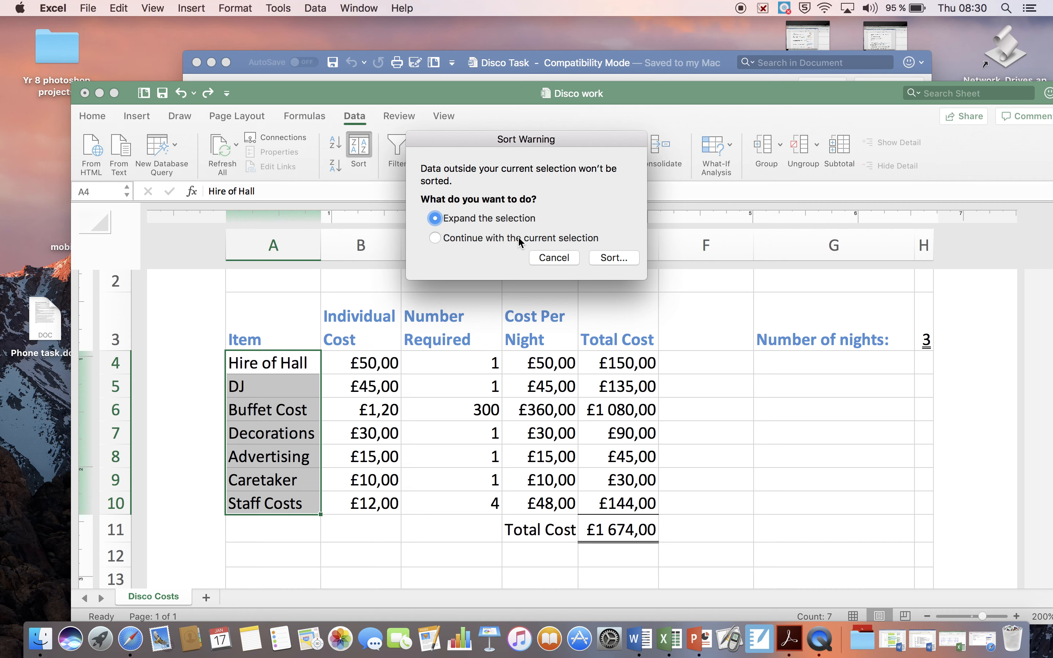
pyautogui.click(576, 260)
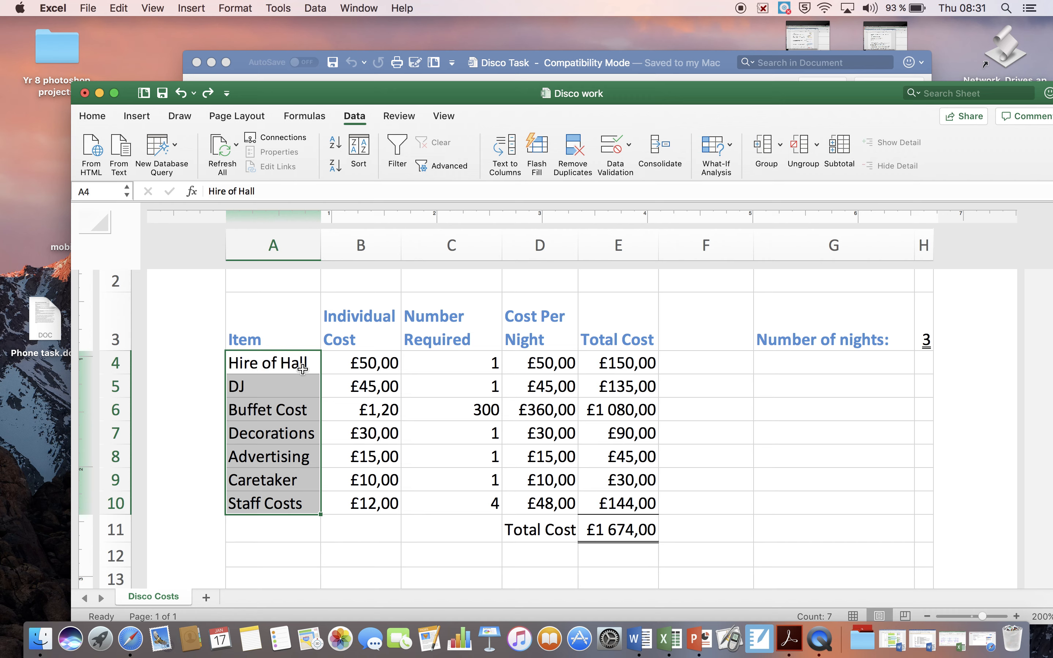
# Sort the cost rows in A4:E10 by item name in ascending A to Z order.
pyautogui.moveTo(302, 368); pyautogui.dragTo(604, 369)
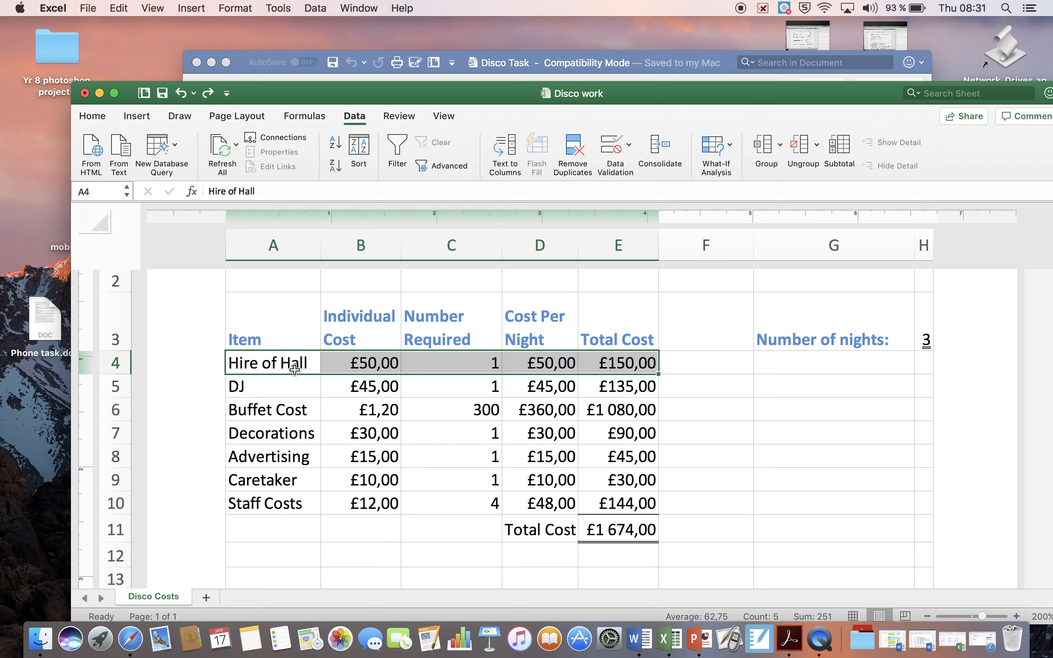
pyautogui.moveTo(293, 385); pyautogui.dragTo(605, 393)
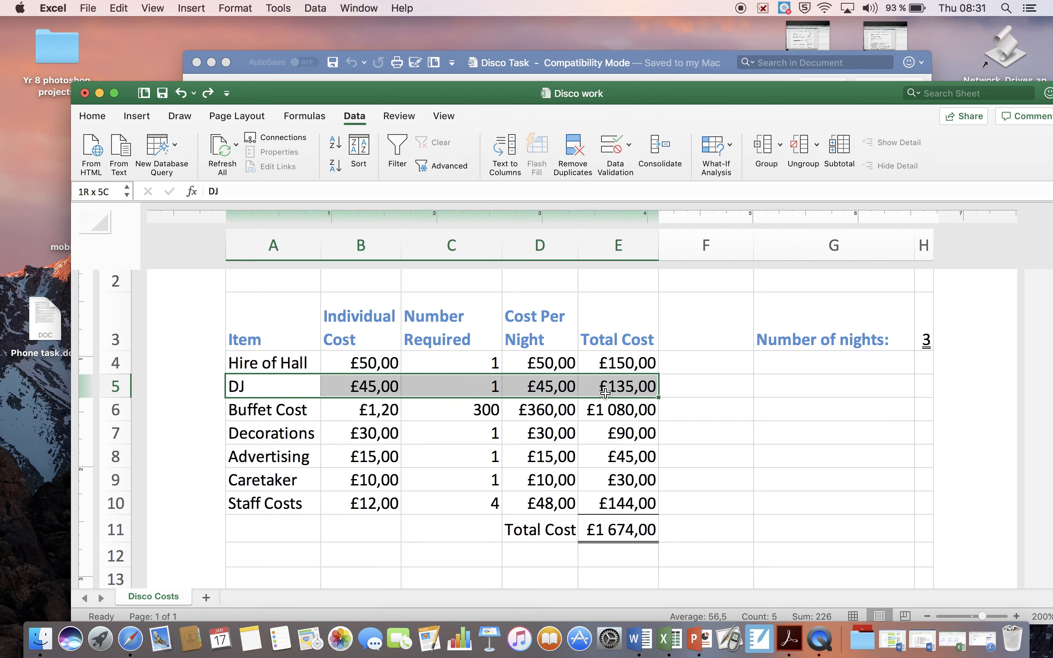
pyautogui.click(299, 364)
pyautogui.moveTo(304, 363); pyautogui.dragTo(303, 491)
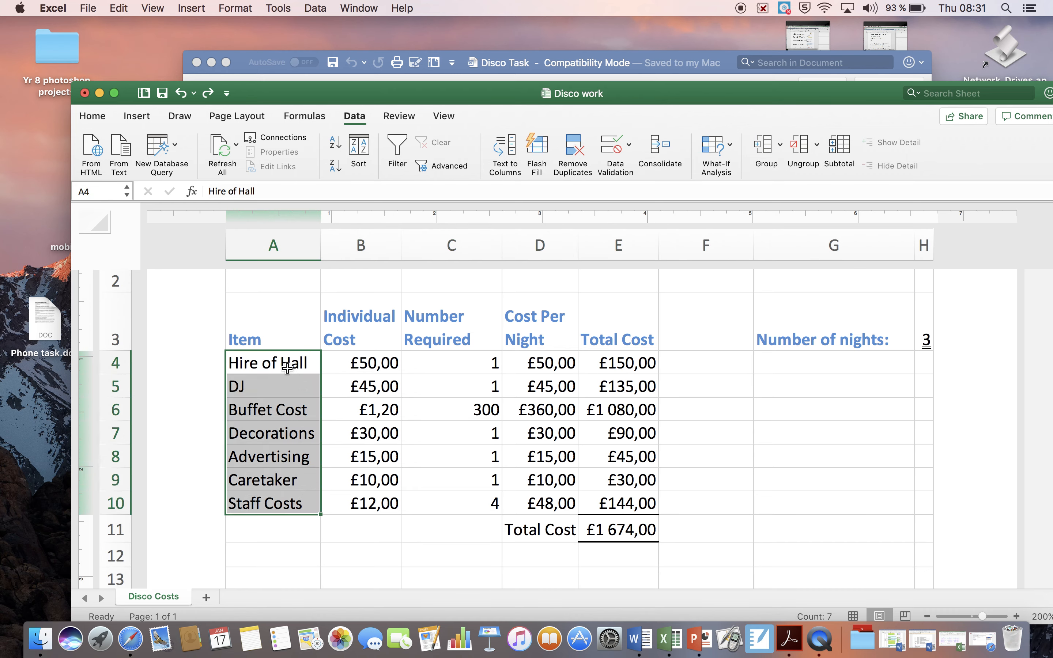
pyautogui.moveTo(292, 369); pyautogui.dragTo(632, 509)
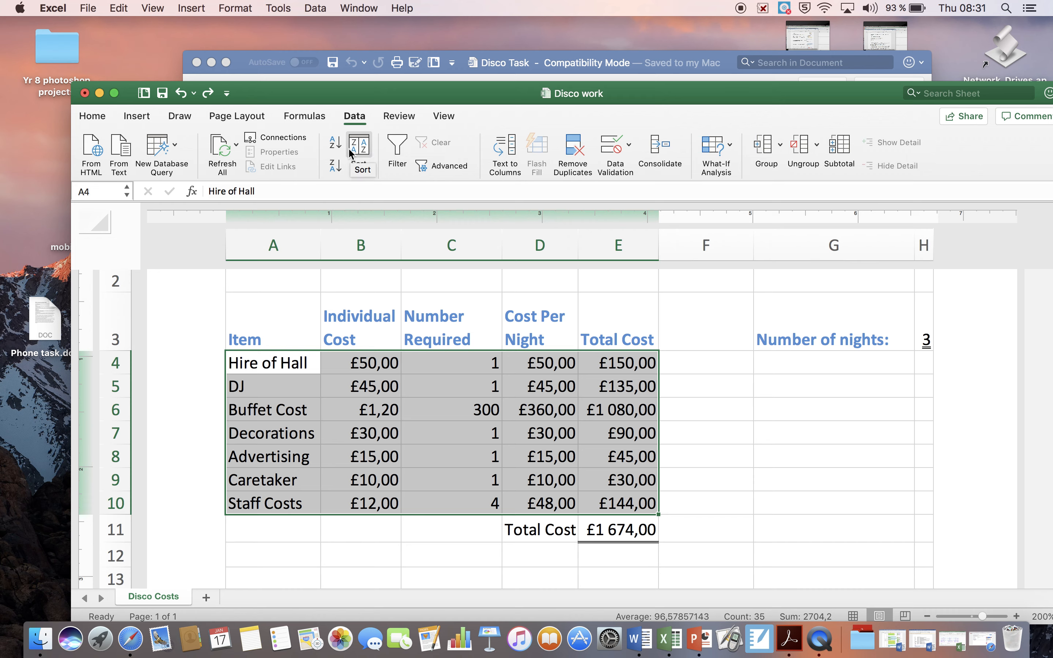
pyautogui.click(336, 144)
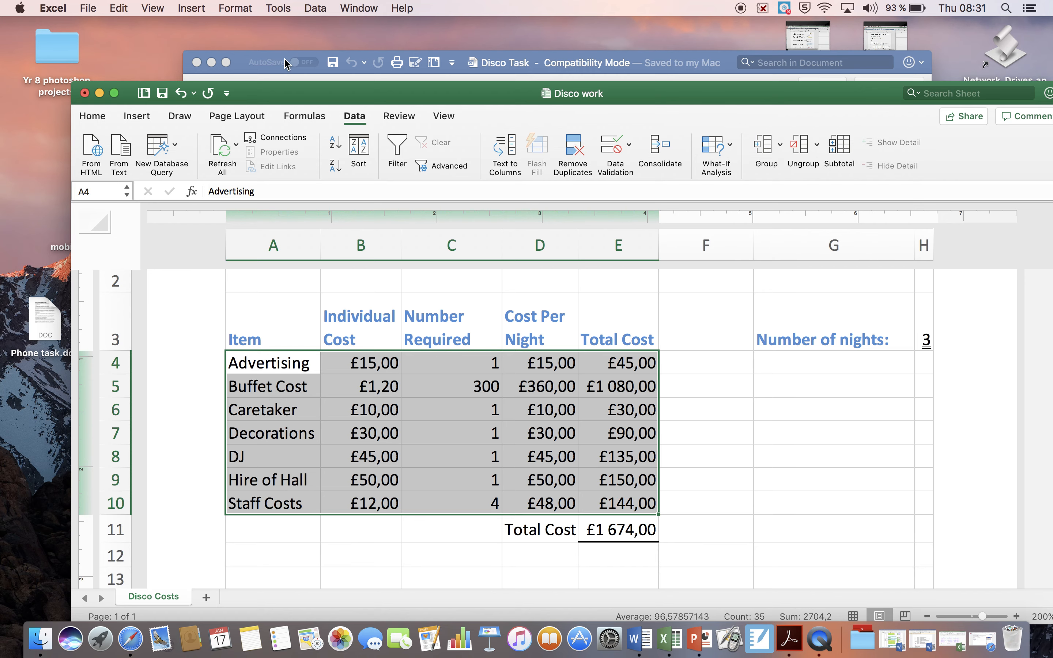
# Switch to the Disco Task document in Word and read tasks 29 and 30 on middle-aligning the title and angling the row 3 titles.
pyautogui.click(272, 66)
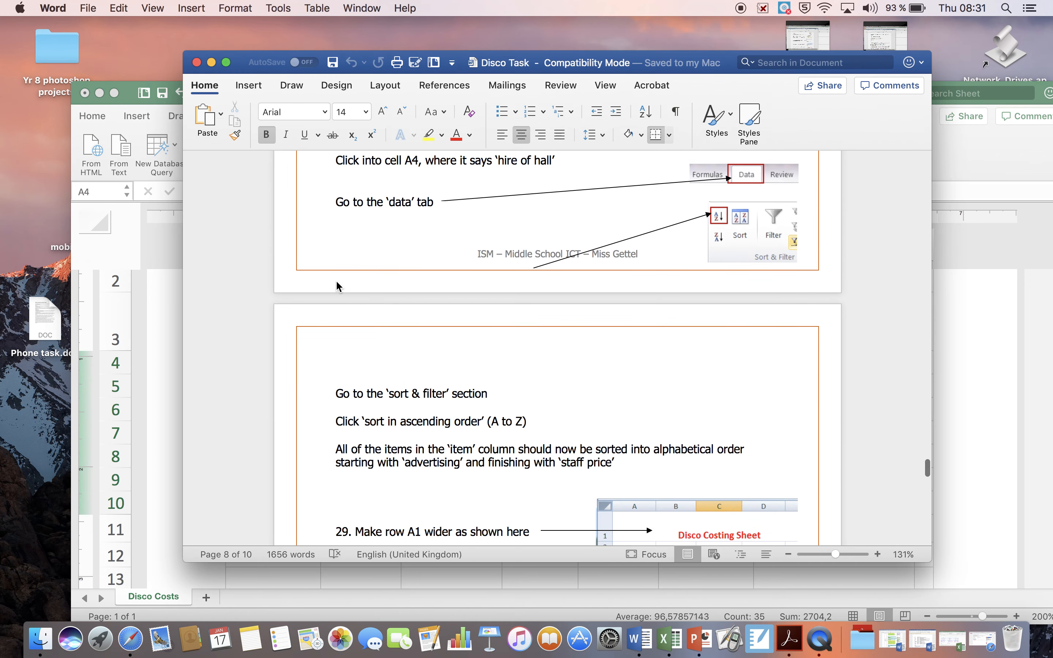
pyautogui.scroll(-5, 337, 286)
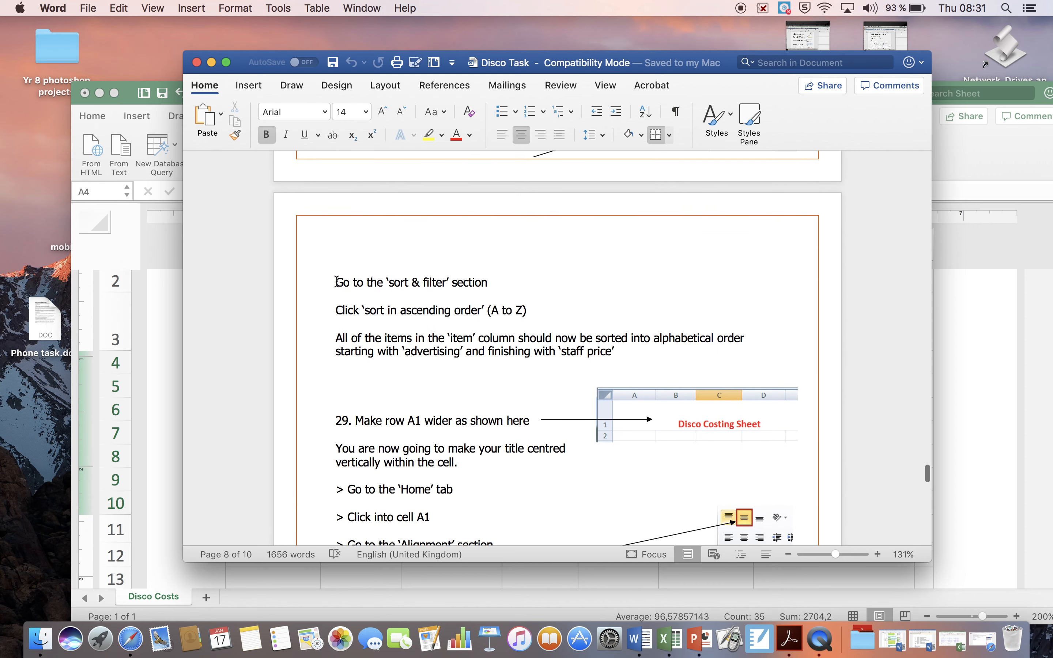
pyautogui.scroll(-5, 337, 282)
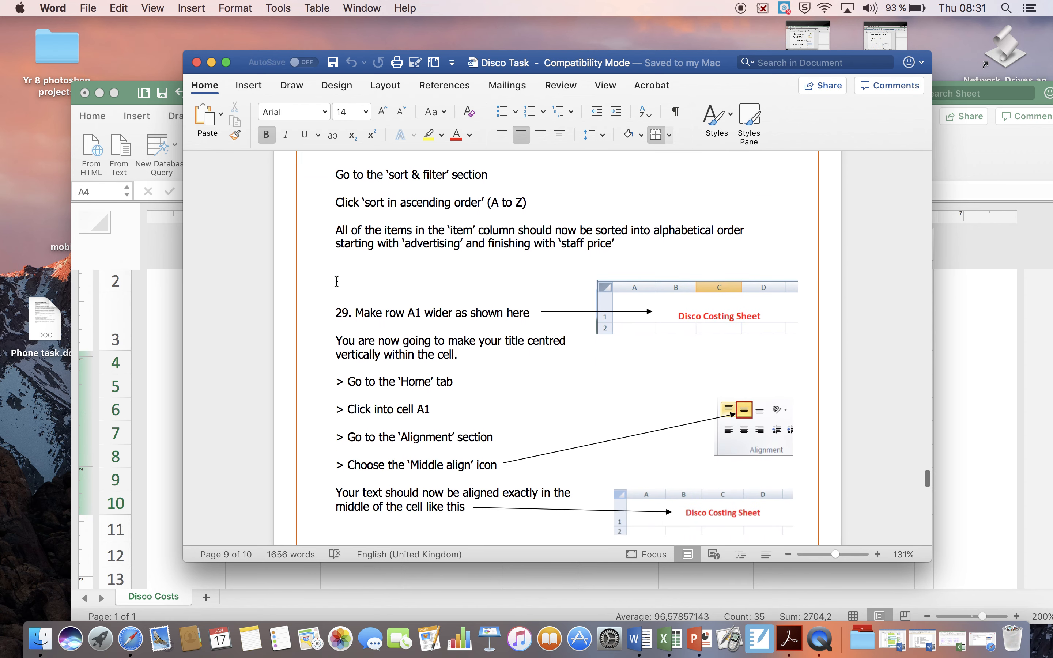
pyautogui.scroll(-5, 337, 282)
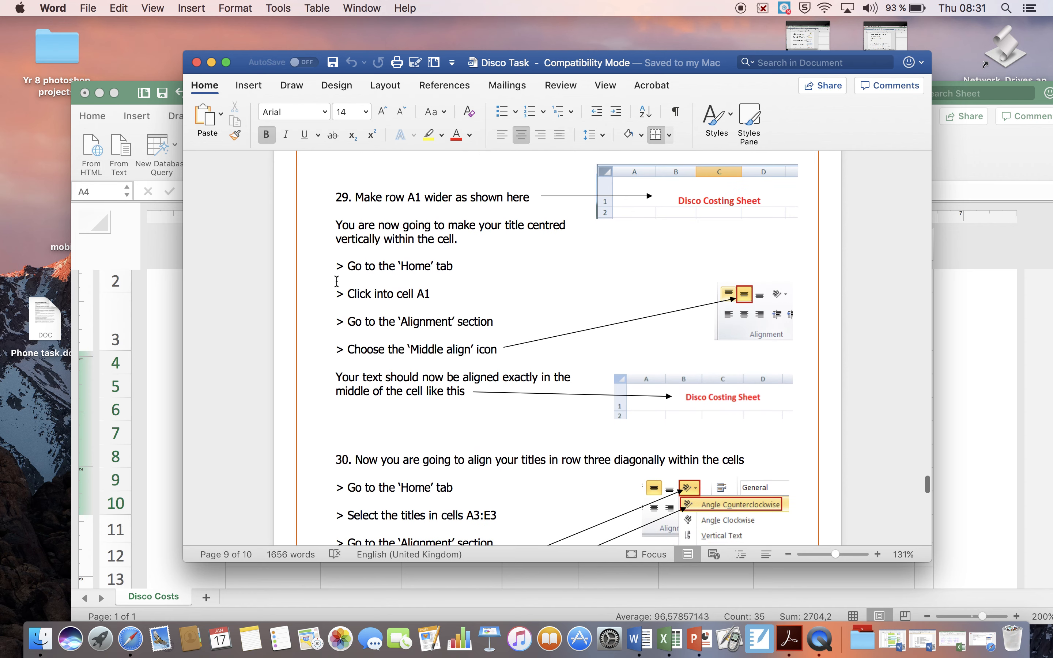
pyautogui.scroll(-6, 336, 282)
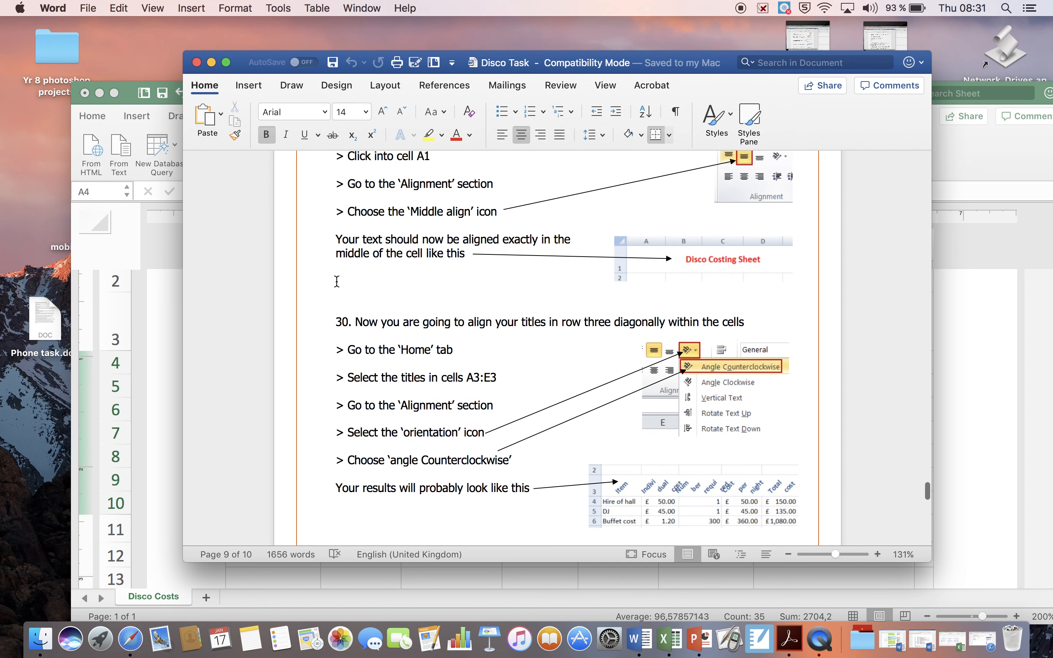
pyautogui.scroll(-4, 337, 282)
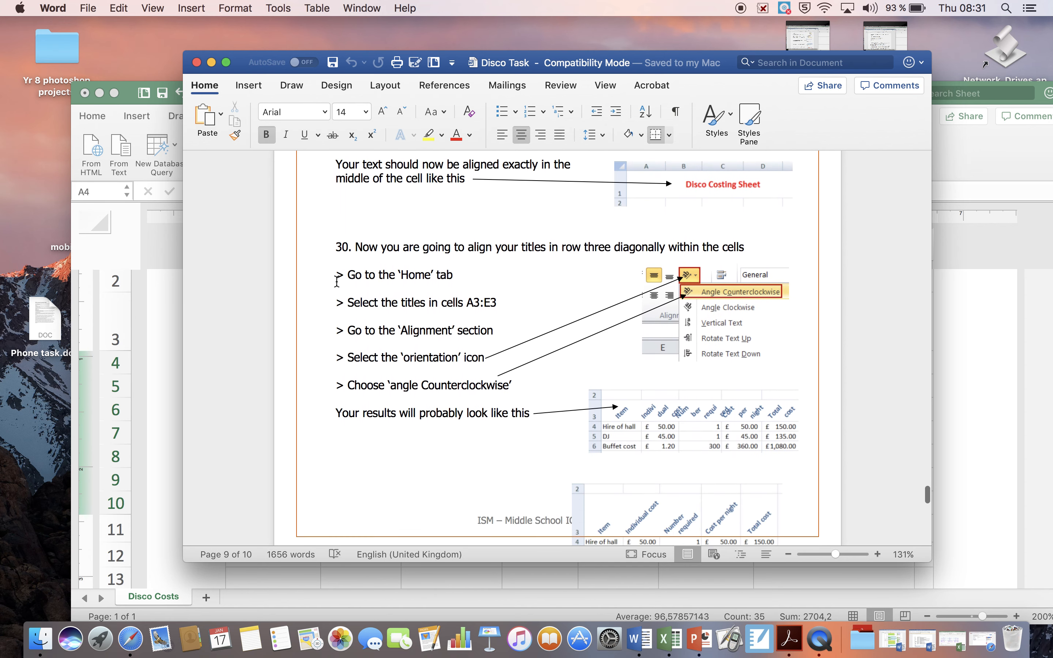
pyautogui.scroll(-3, 337, 282)
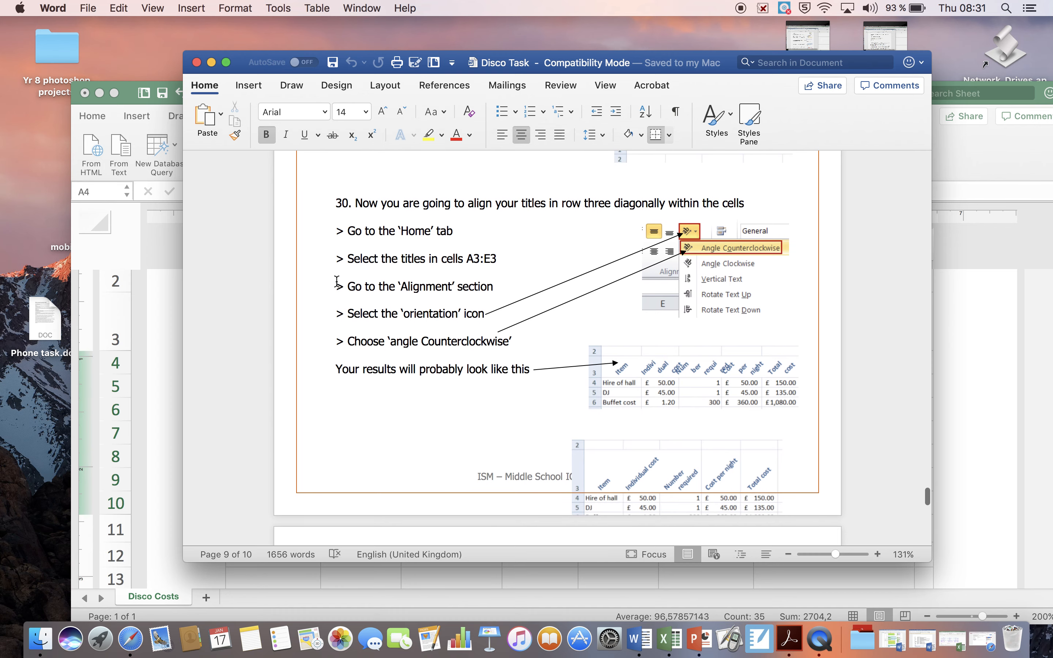
pyautogui.scroll(-1, 336, 282)
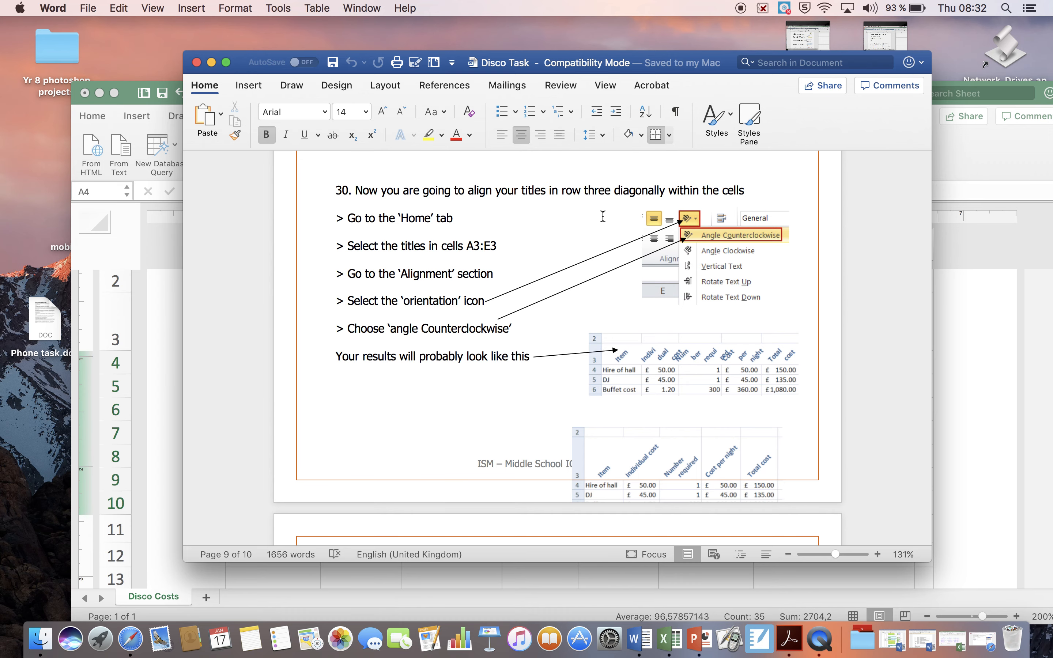
pyautogui.scroll(-2, 603, 216)
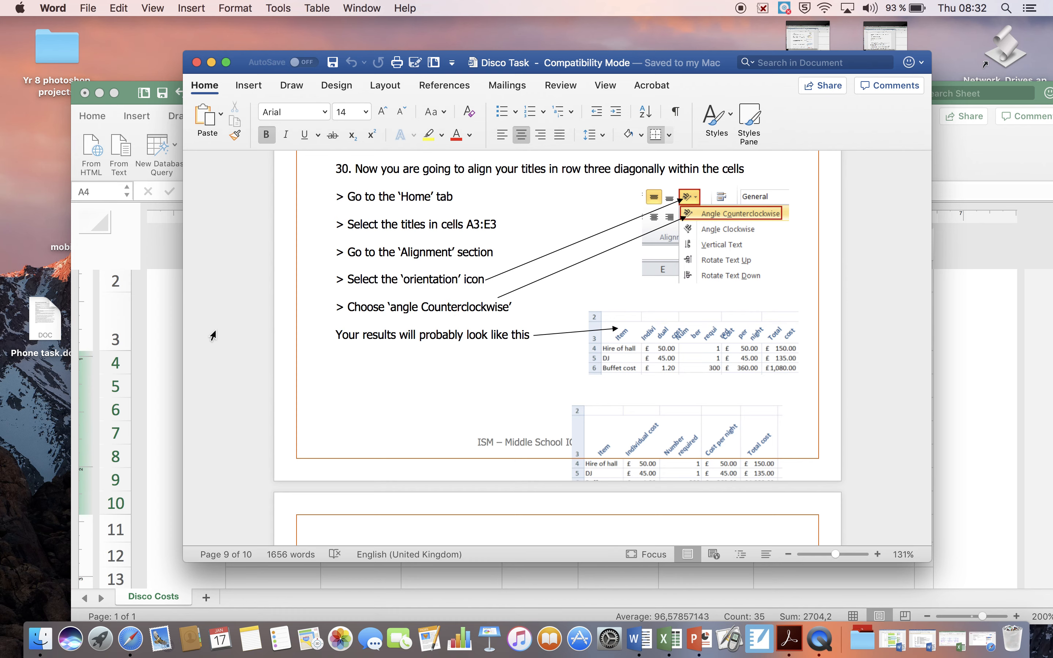
pyautogui.scroll(-5, 335, 384)
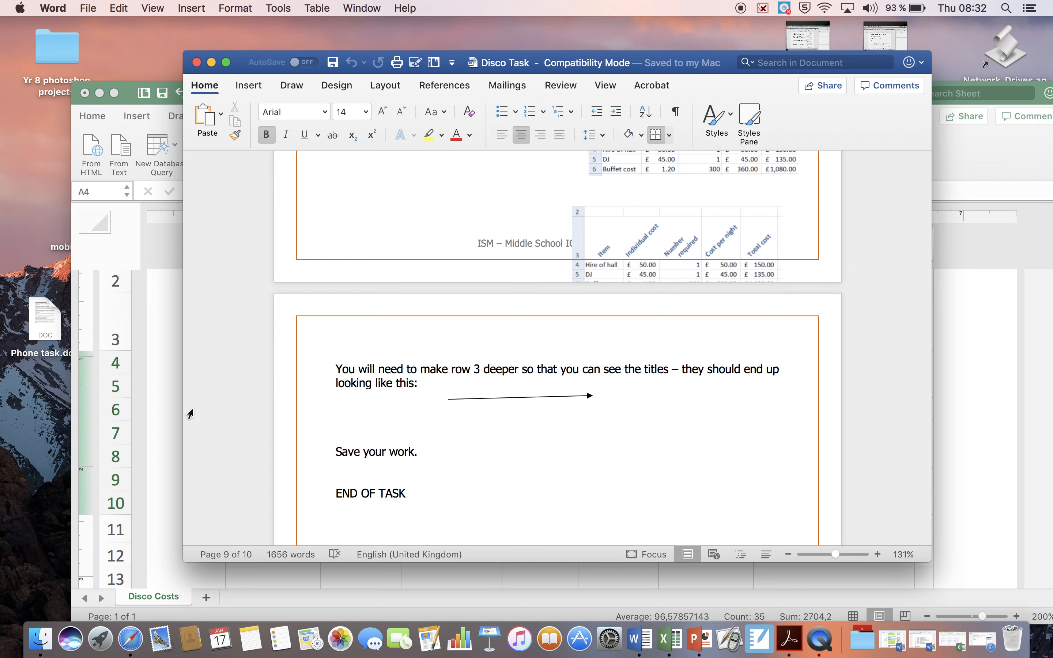
# Switch to the Disco work workbook in Excel and set the titles in A3:E3 to Angle Counterclockwise, checking task 30 in the Word document.
pyautogui.click(171, 409)
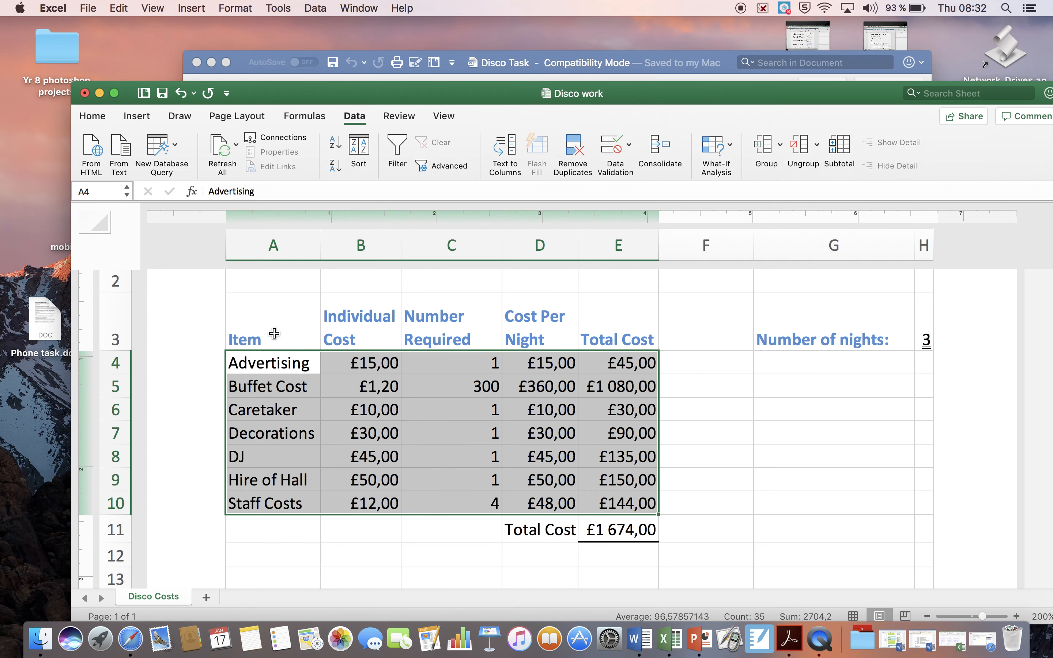
pyautogui.click(281, 331)
pyautogui.moveTo(281, 332); pyautogui.dragTo(586, 314)
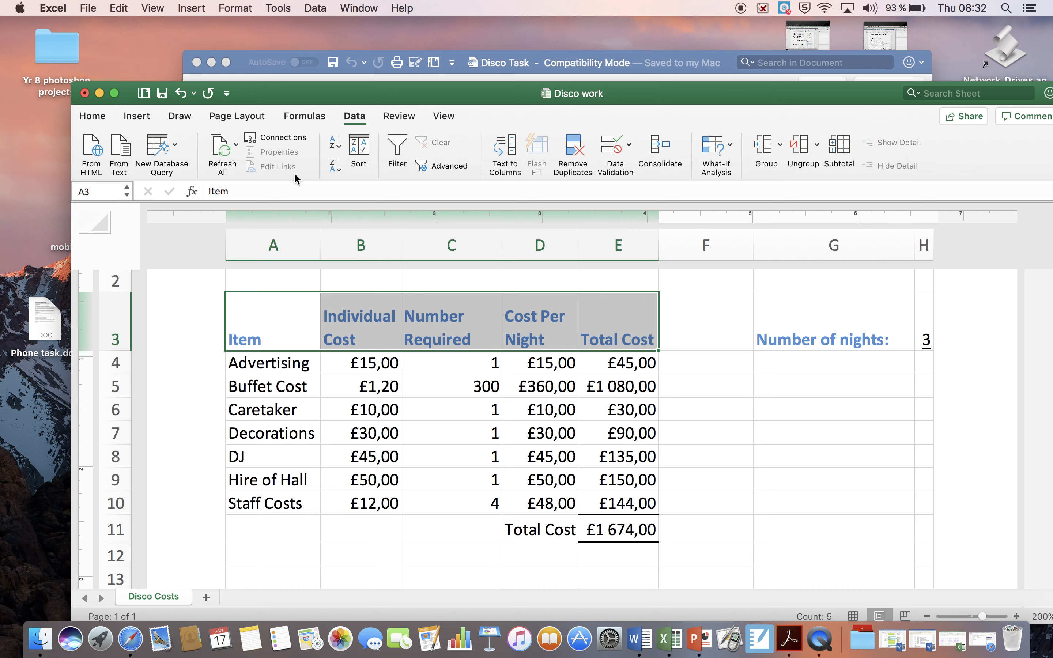
pyautogui.click(93, 117)
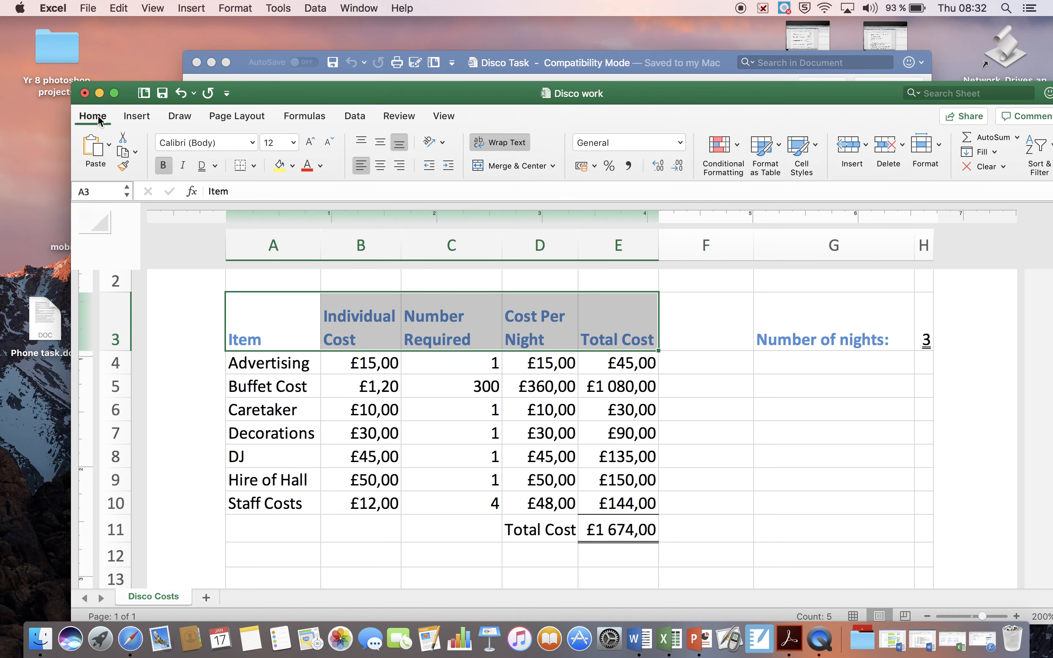
pyautogui.click(320, 72)
pyautogui.scroll(10, 378, 213)
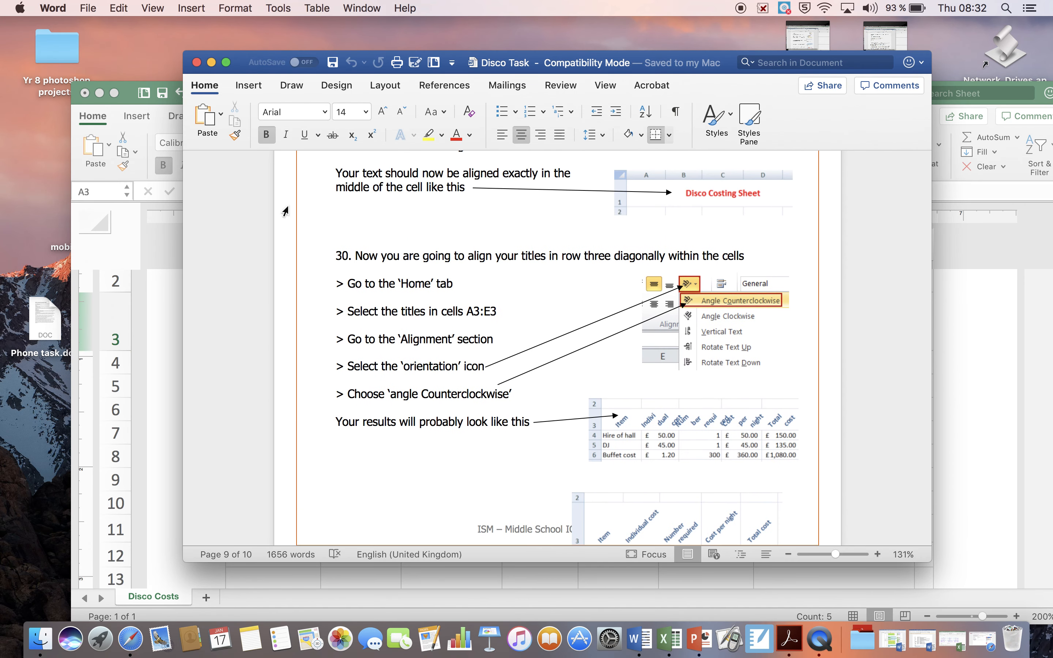
pyautogui.click(131, 99)
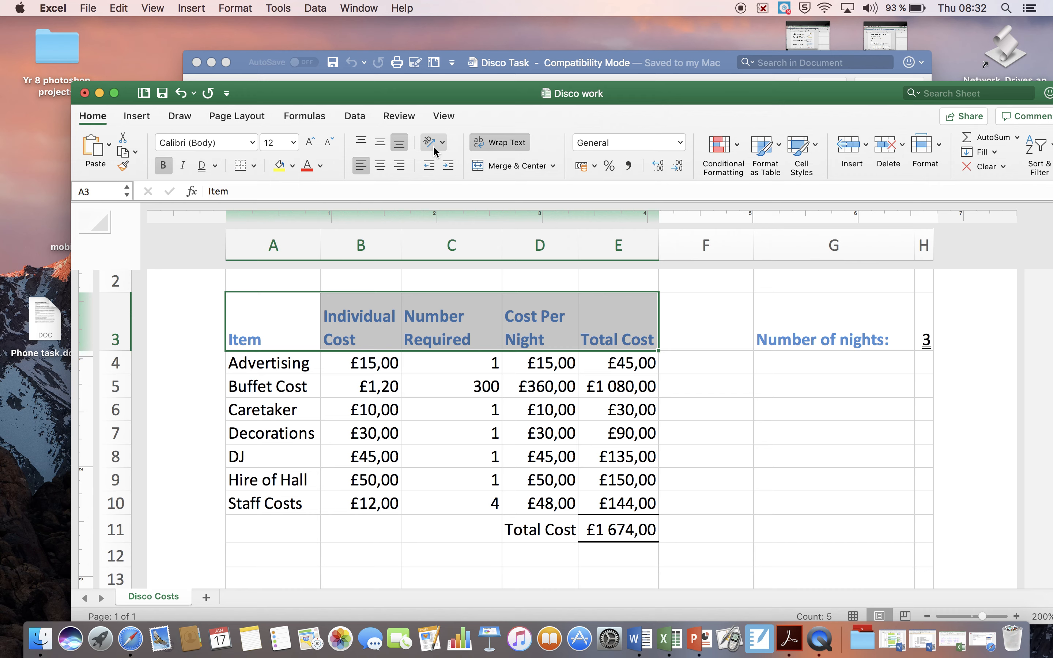
pyautogui.click(443, 142)
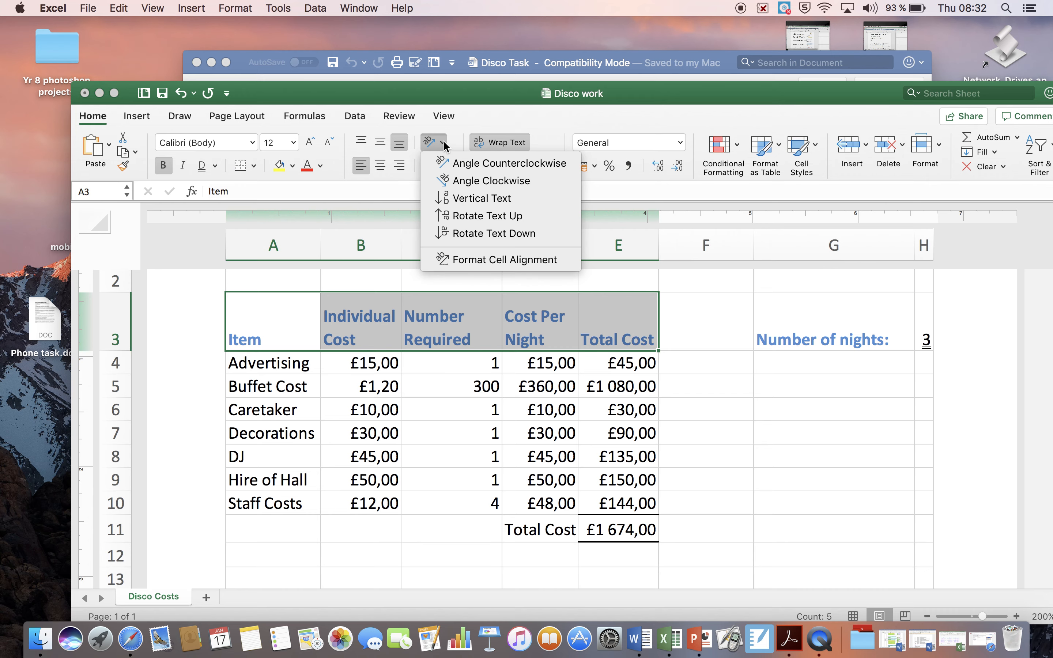
pyautogui.click(457, 166)
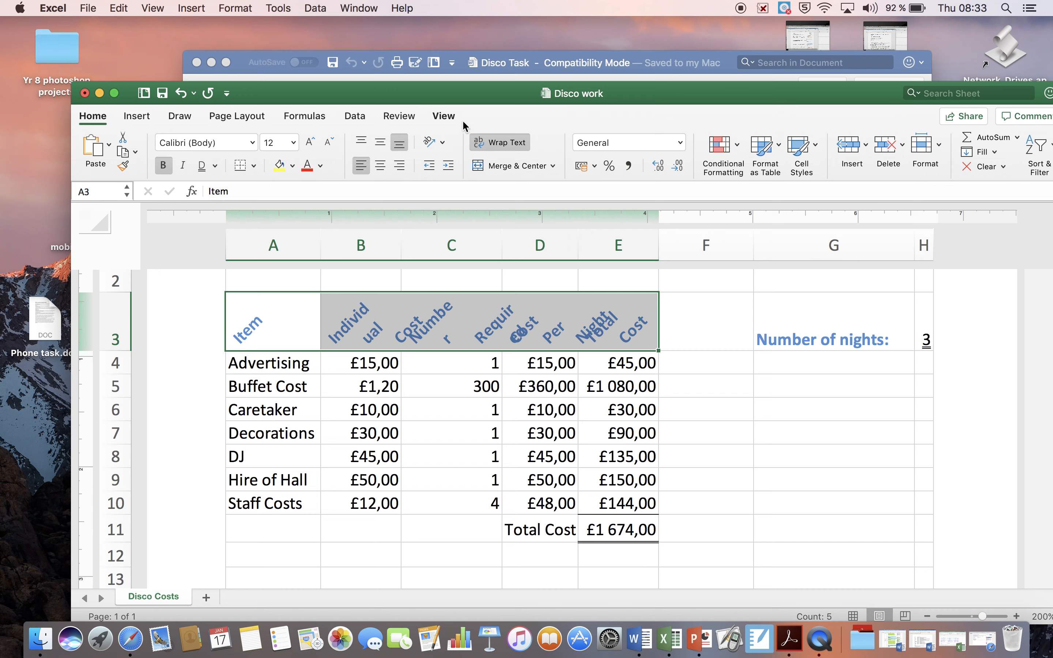
# Try the Angle Clockwise, Vertical Text and Rotate Text Up orientations on the titles in A3:E3.
pyautogui.click(443, 143)
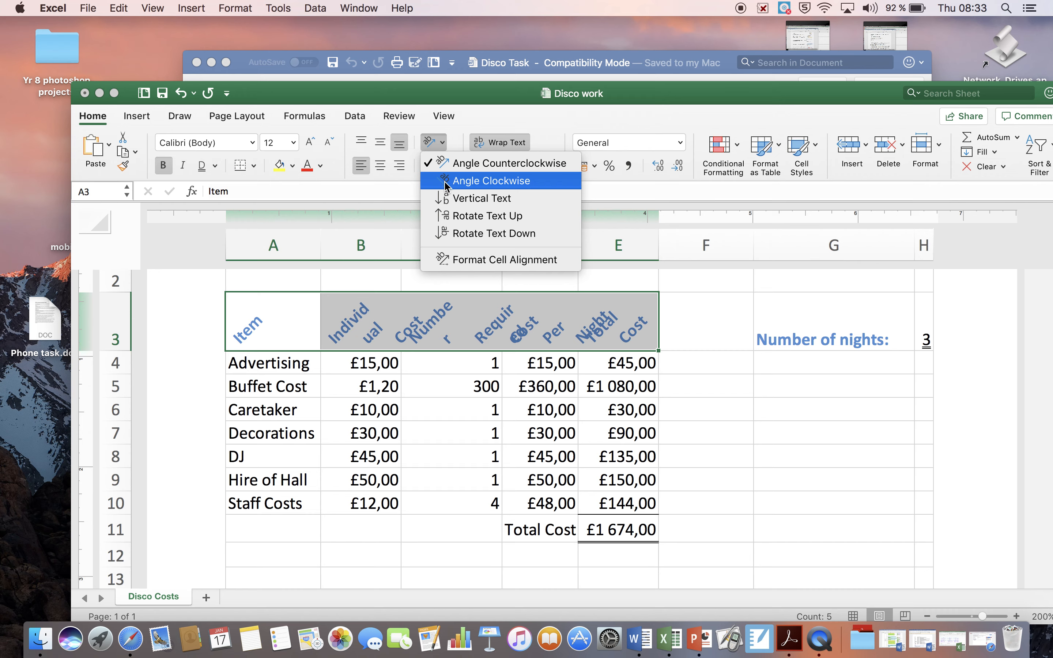
pyautogui.click(446, 183)
pyautogui.click(443, 142)
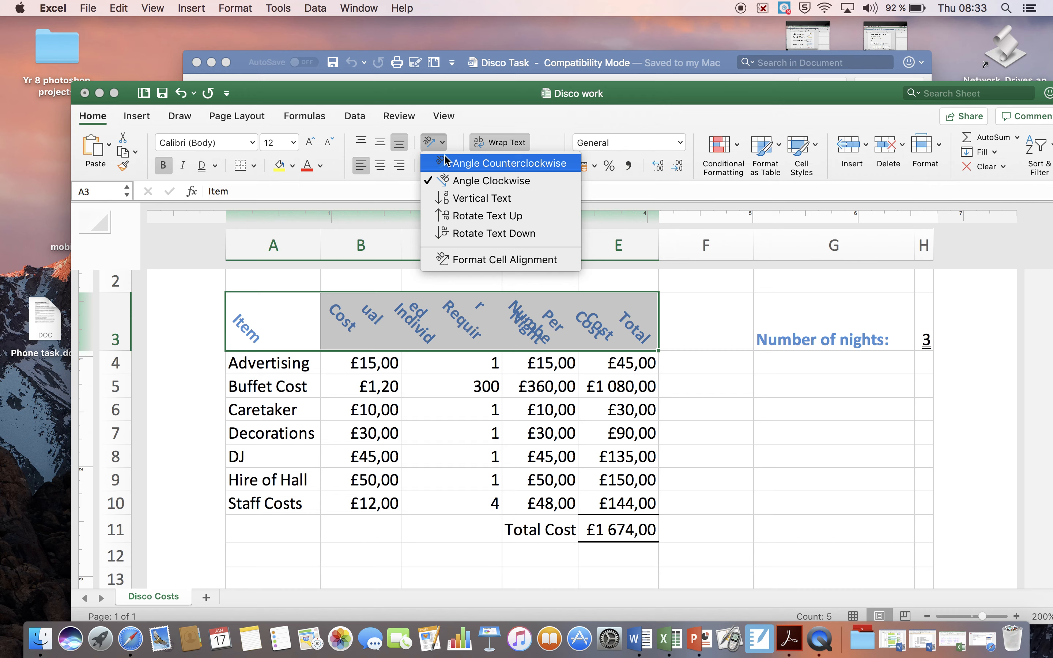
pyautogui.click(444, 196)
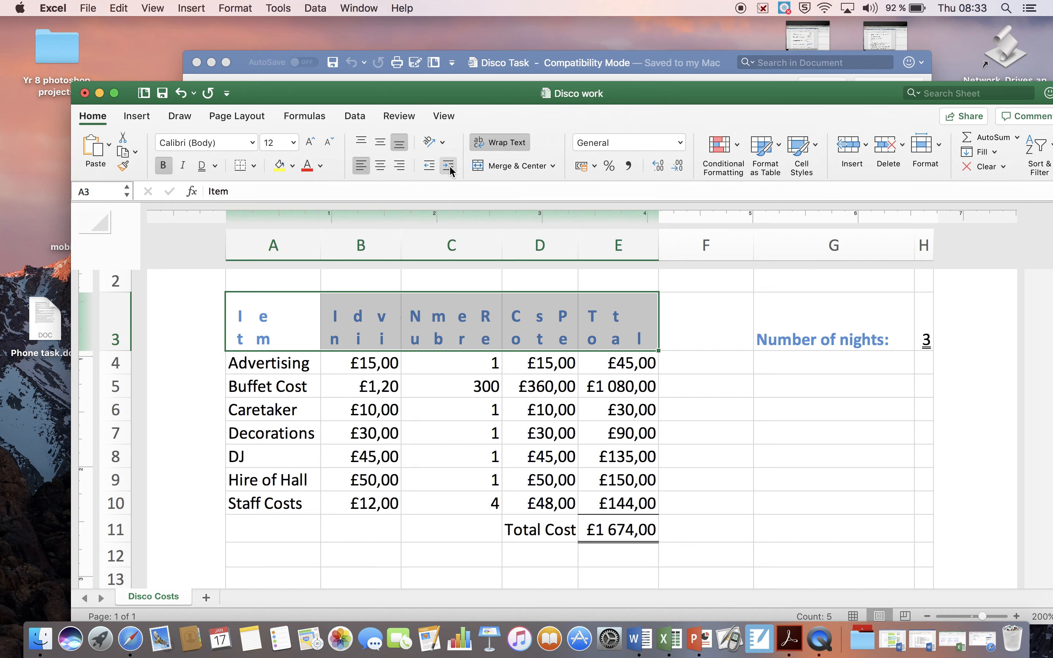
pyautogui.click(442, 142)
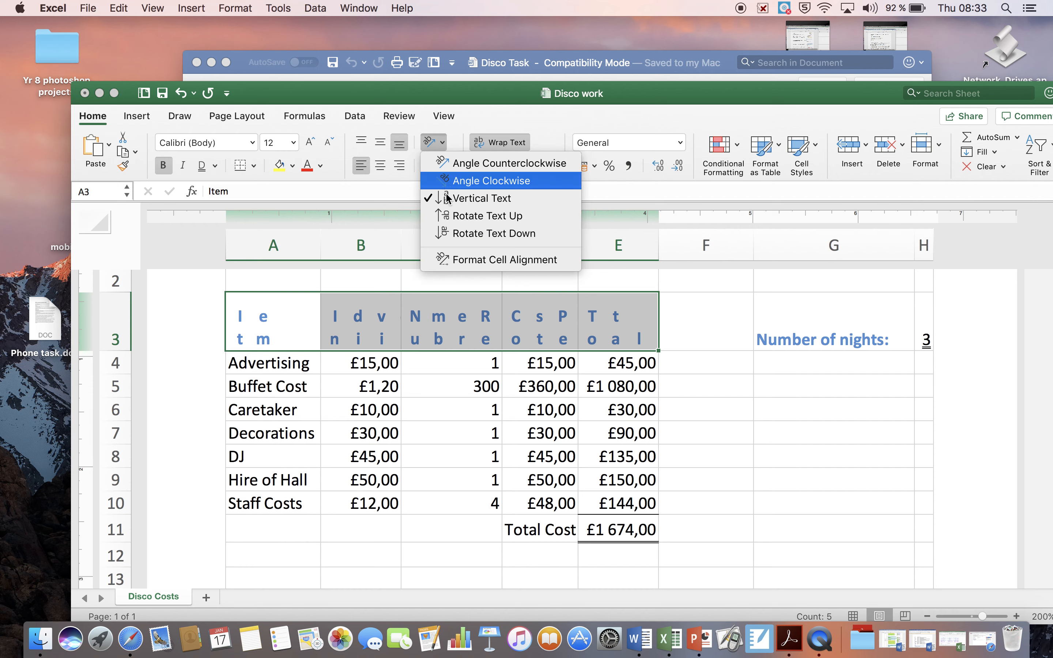
pyautogui.click(444, 217)
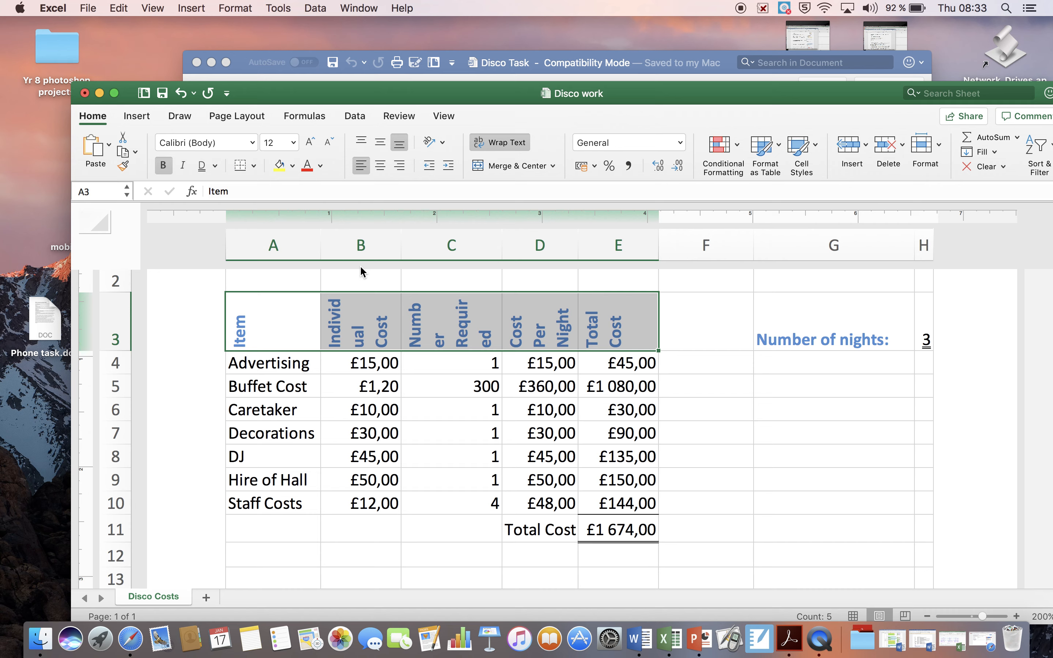
# Widen columns A and B slightly and set the A3:E3 titles to Angle Counterclockwise.
pyautogui.click(320, 255)
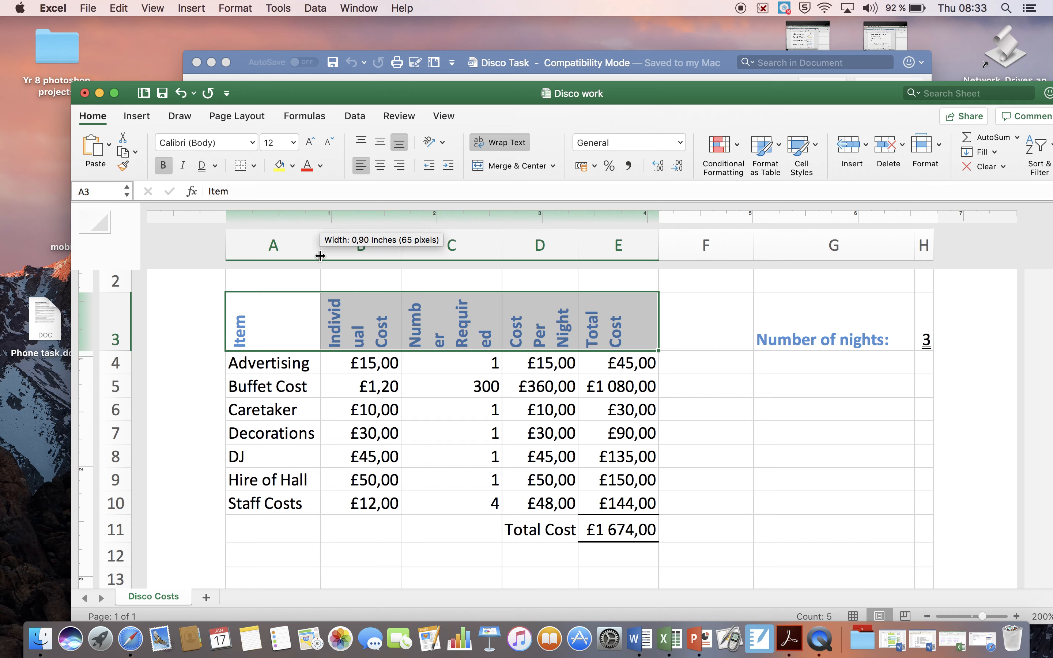
pyautogui.moveTo(400, 241); pyautogui.dragTo(414, 240)
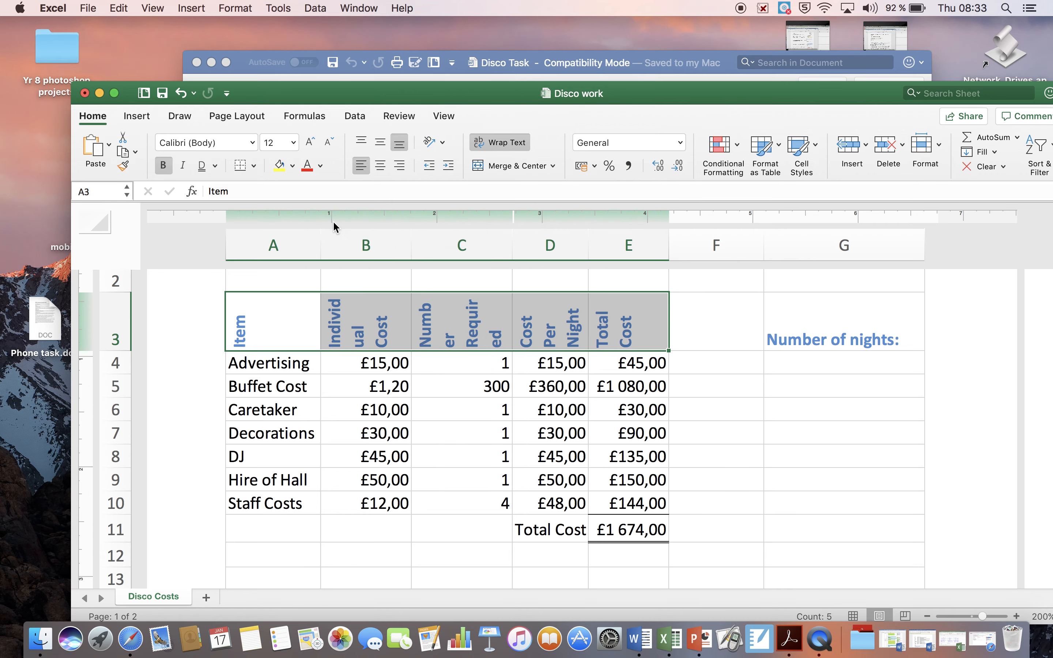
pyautogui.click(442, 142)
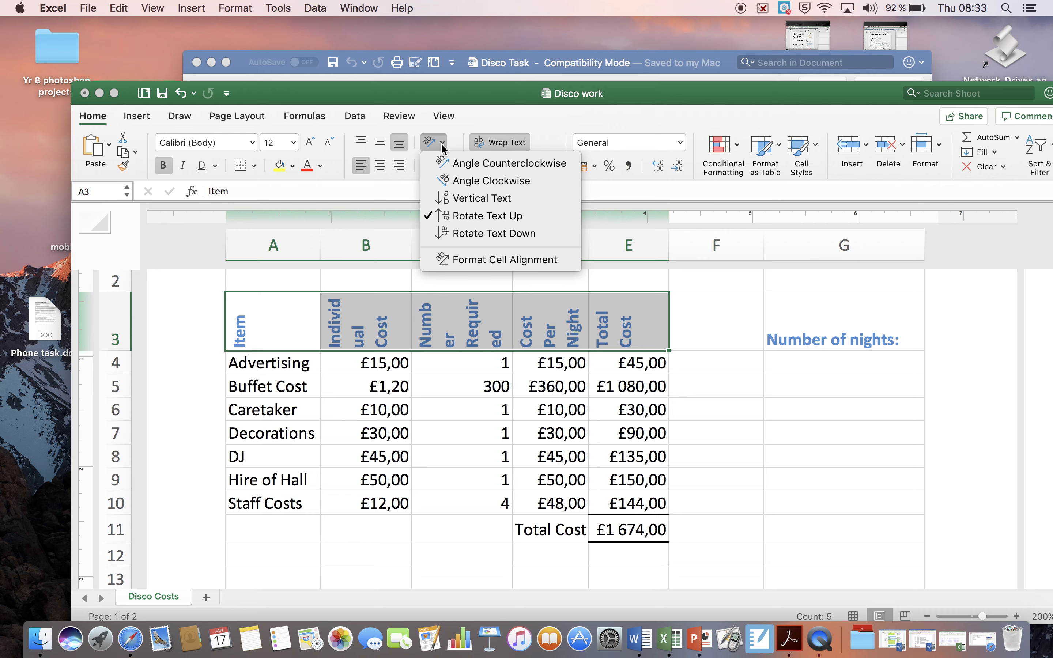
pyautogui.click(444, 167)
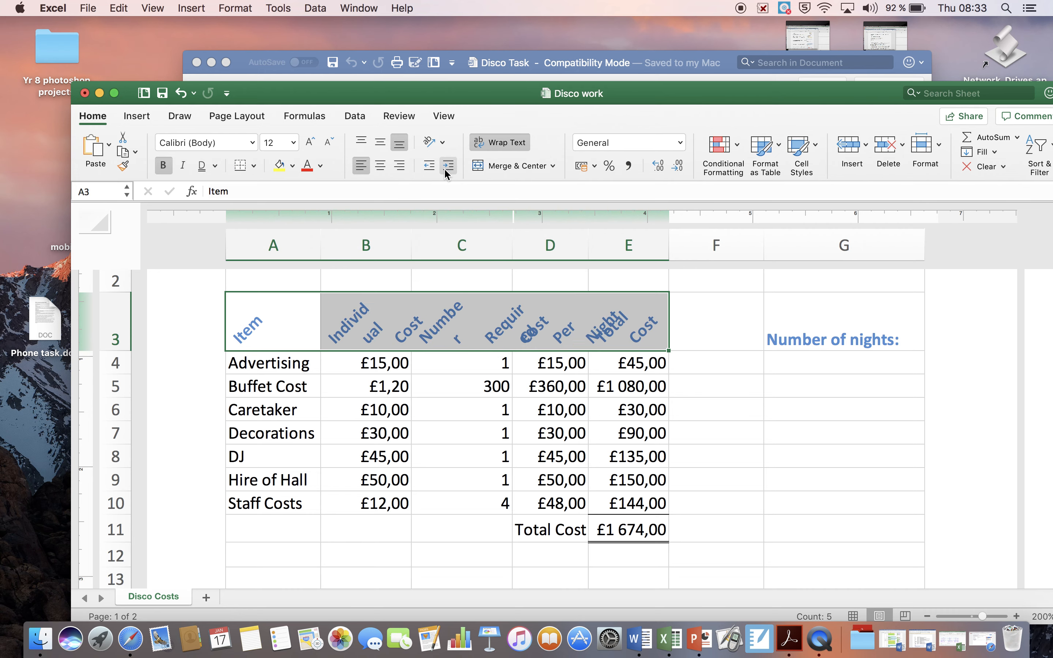
pyautogui.moveTo(320, 258); pyautogui.dragTo(339, 253)
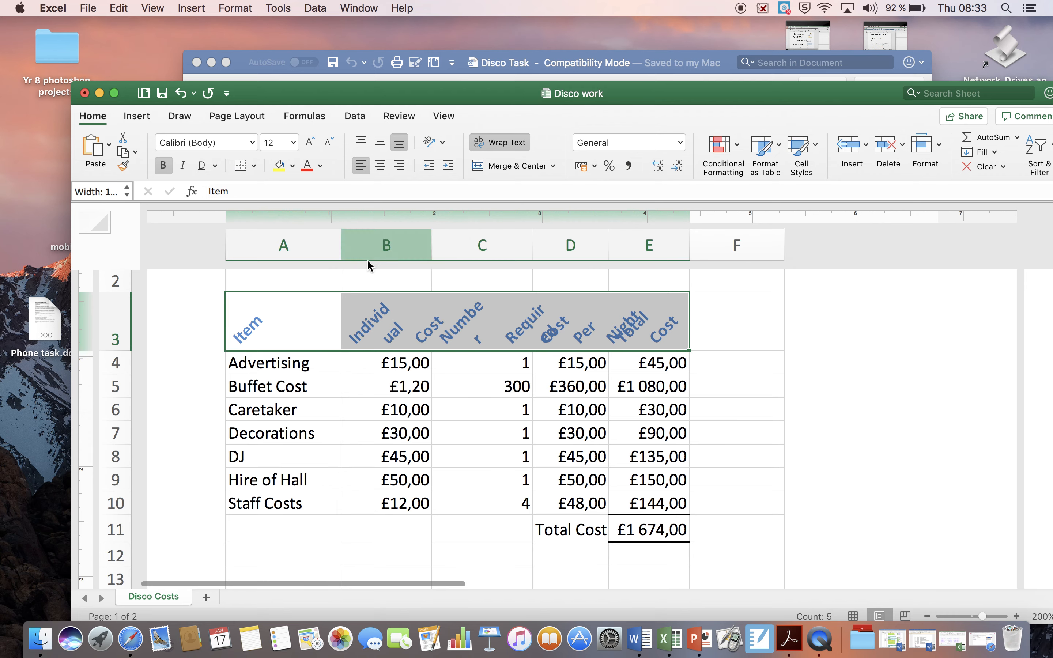
# Widen columns B, C and D so the angled titles in row 3 no longer overlap.
pyautogui.moveTo(434, 243); pyautogui.dragTo(477, 238)
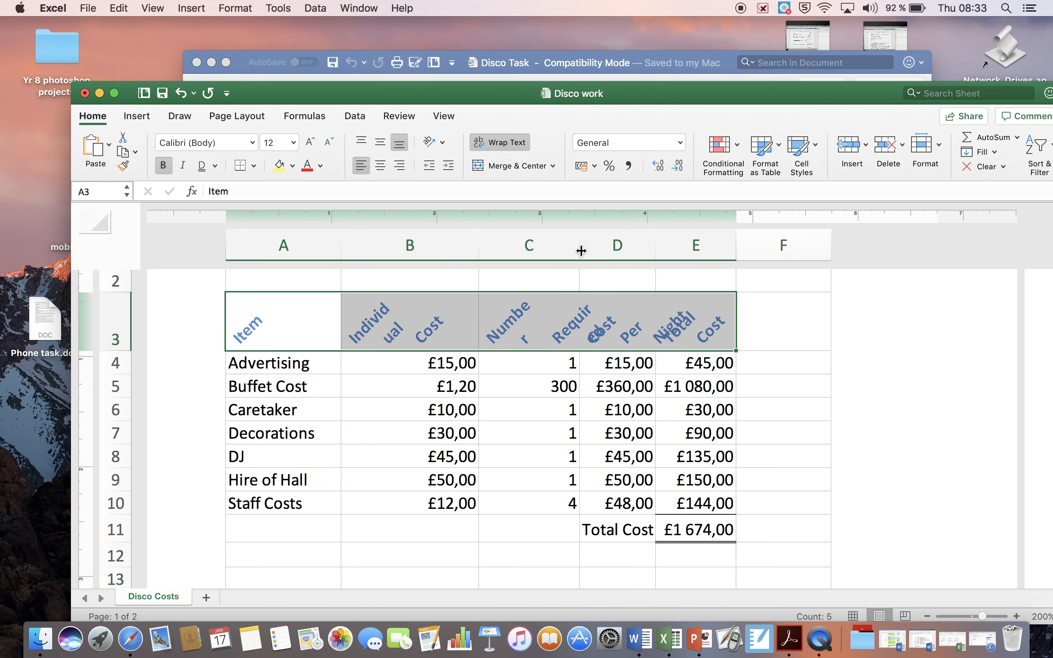
pyautogui.moveTo(579, 249); pyautogui.dragTo(609, 249)
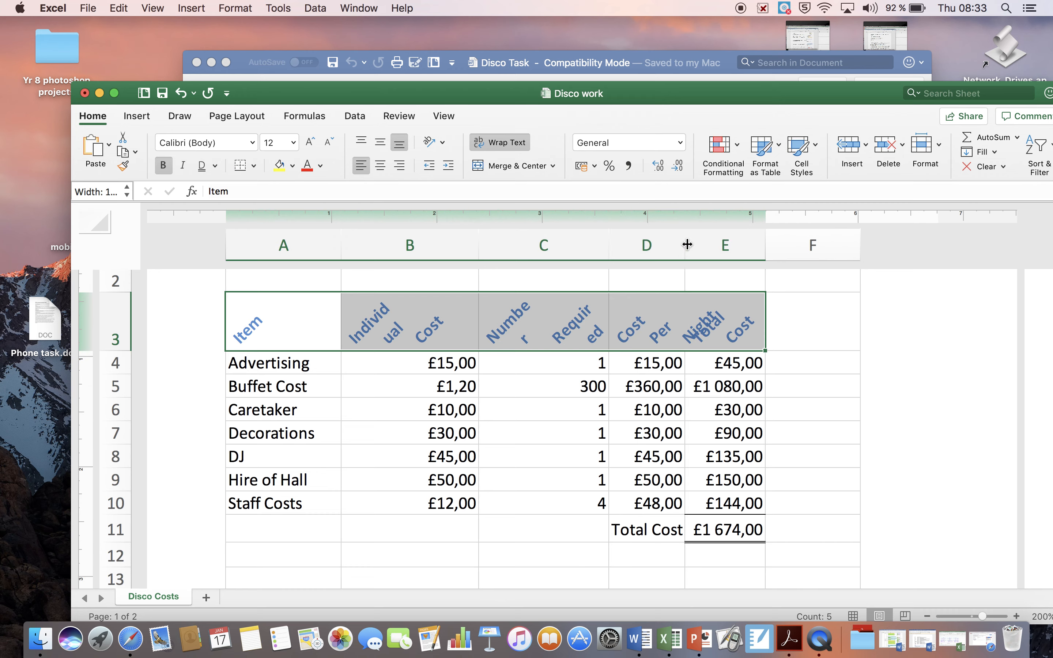
pyautogui.moveTo(684, 246); pyautogui.dragTo(711, 246)
pyautogui.moveTo(711, 247); pyautogui.dragTo(711, 247)
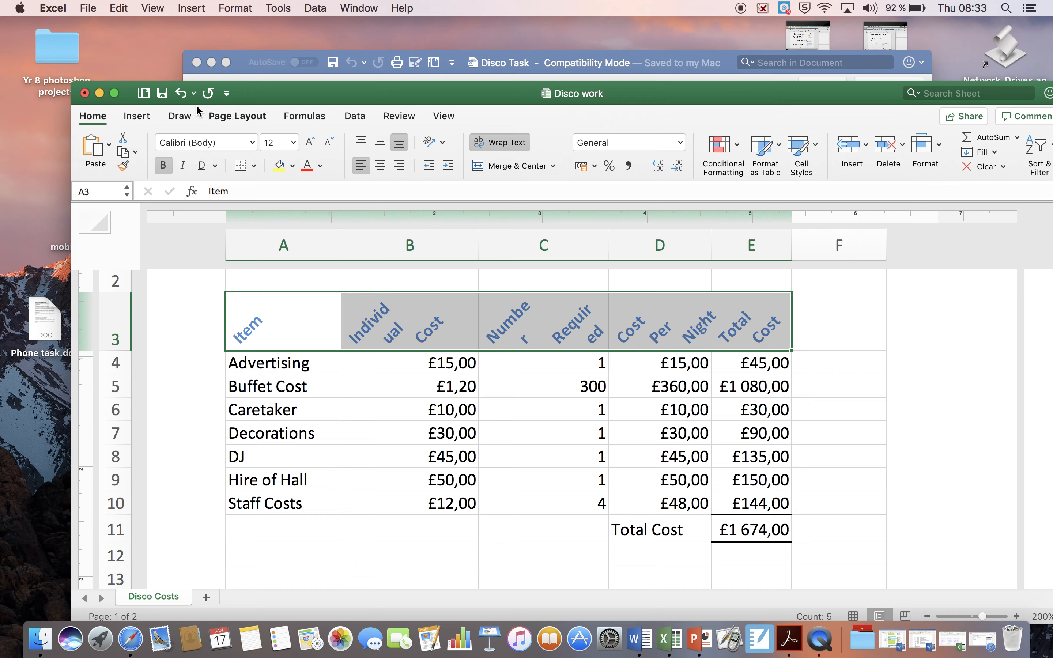
# Undo the column widening and all title orientation changes in row 3, keeping the items in A4:E10 sorted alphabetically.
pyautogui.click(182, 99)
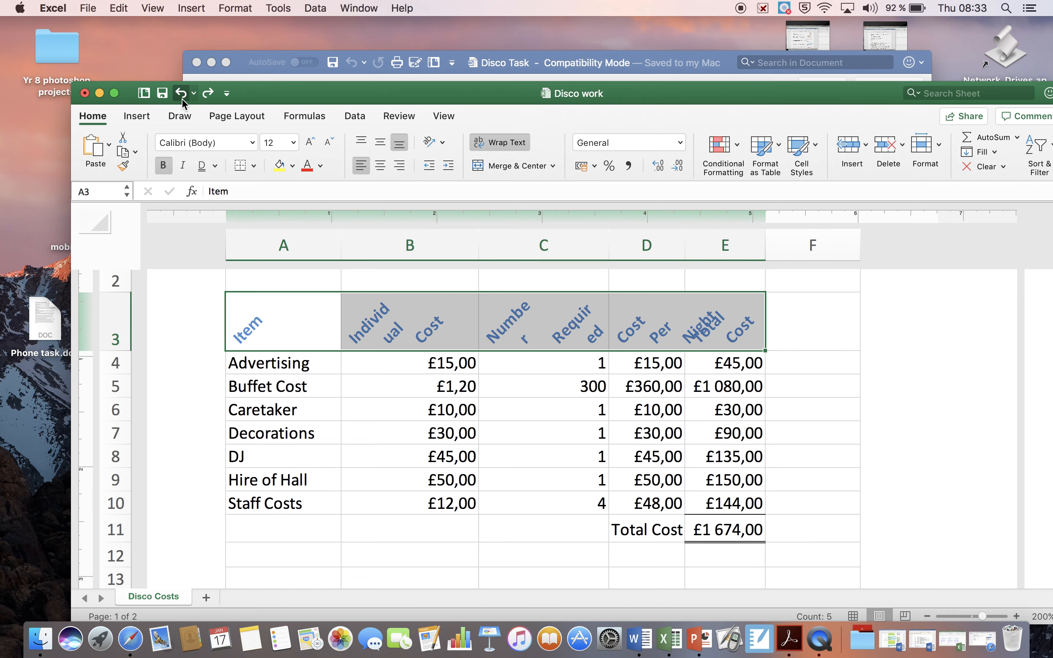
pyautogui.click(182, 99)
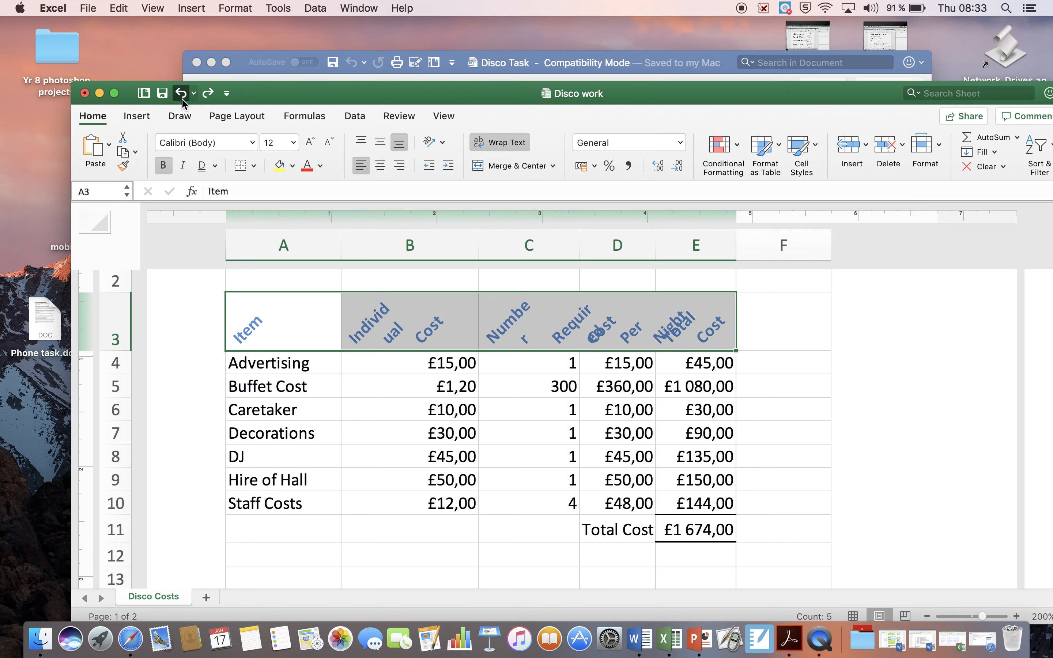
pyautogui.click(182, 100)
pyautogui.click(181, 100)
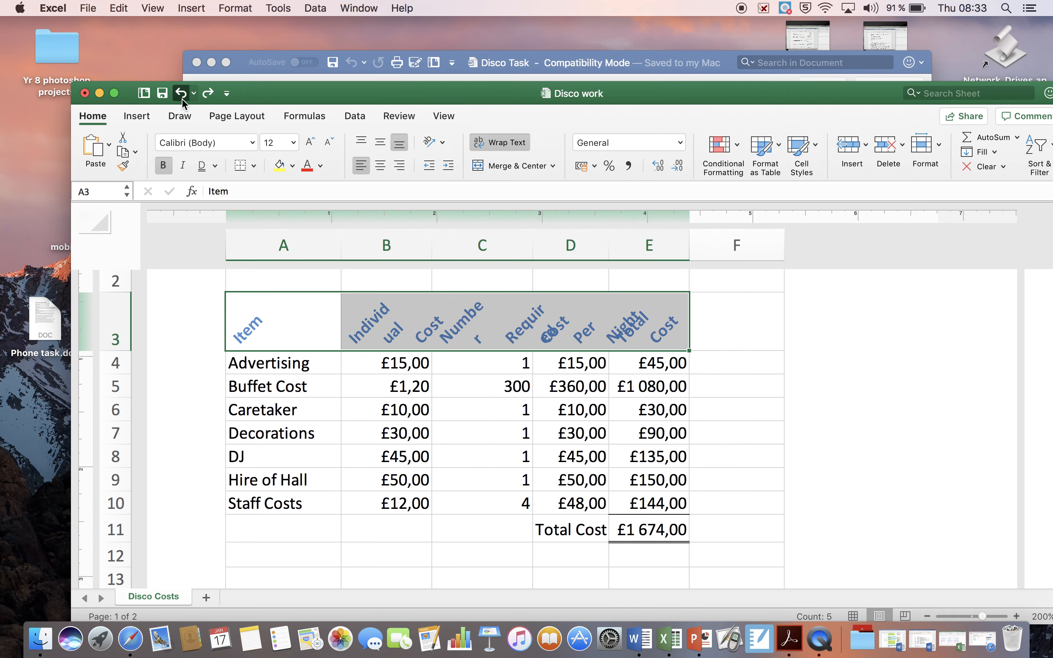
pyautogui.click(182, 100)
pyautogui.click(182, 100)
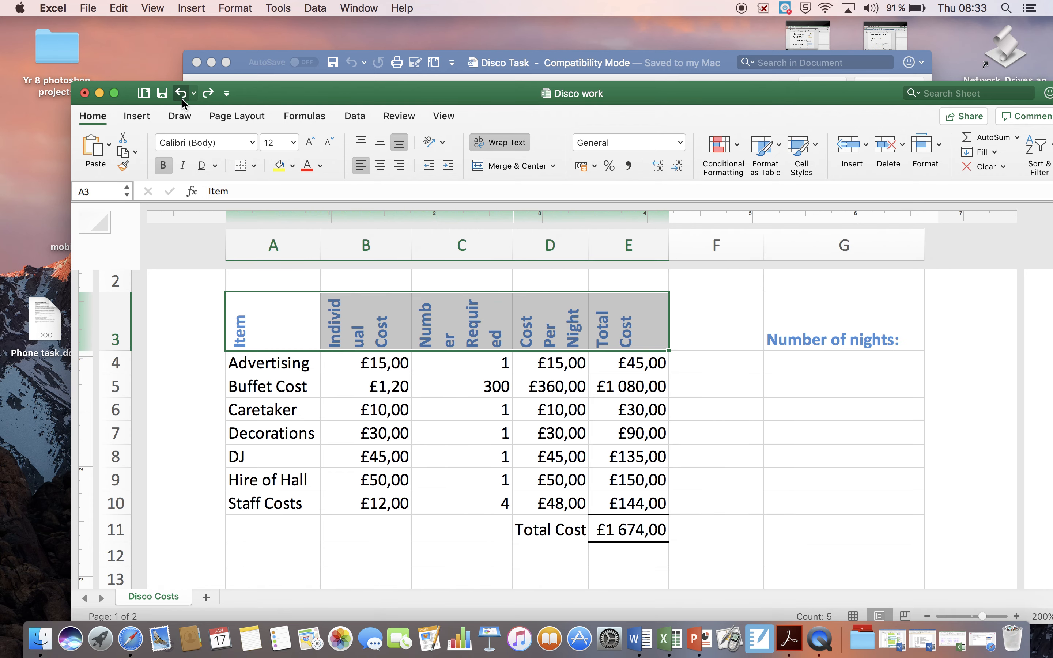
pyautogui.click(181, 101)
pyautogui.click(182, 100)
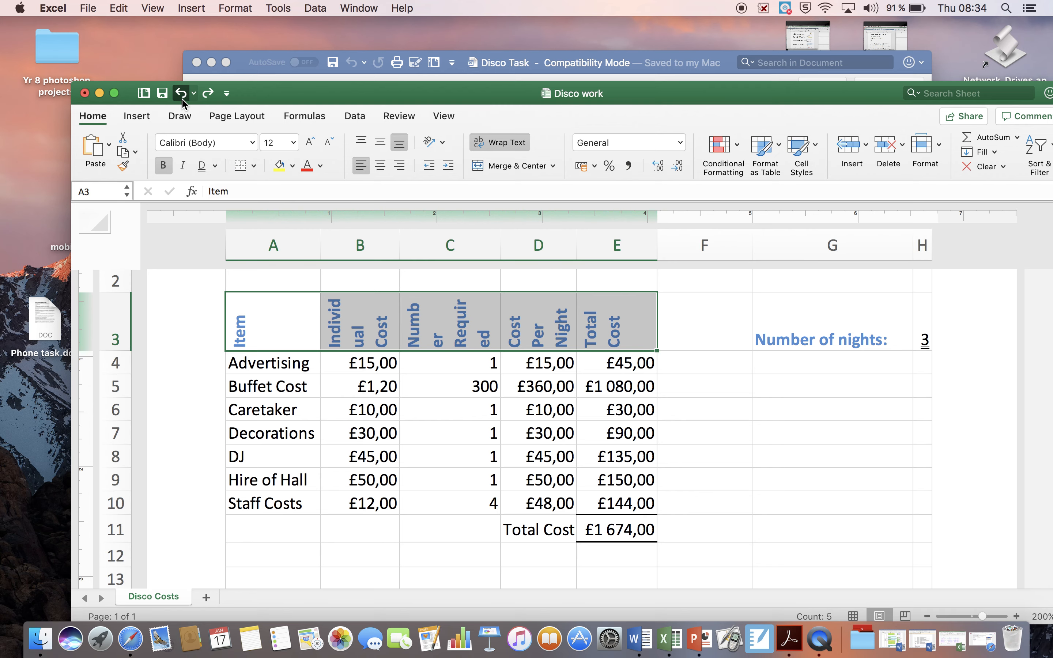
pyautogui.click(182, 100)
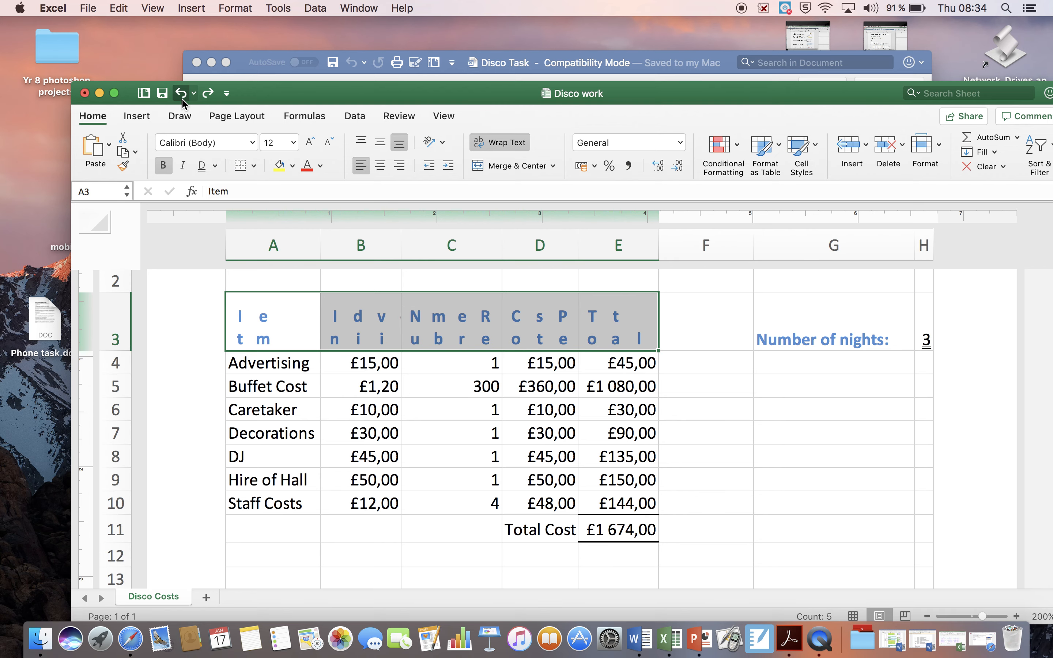
pyautogui.click(182, 100)
pyautogui.click(182, 100)
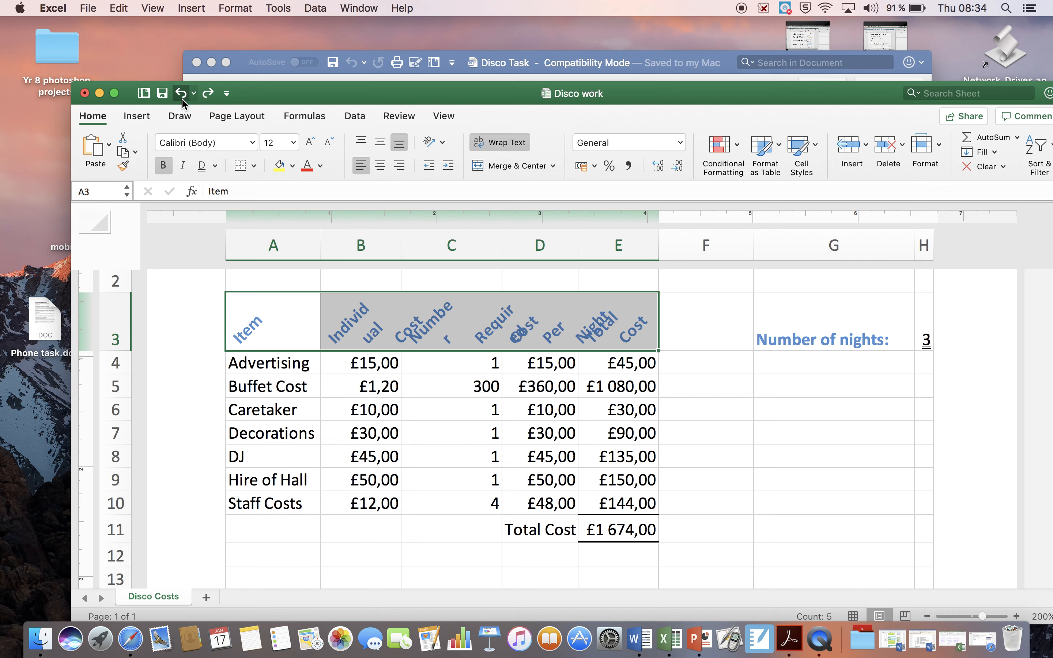
pyautogui.click(182, 100)
pyautogui.click(181, 100)
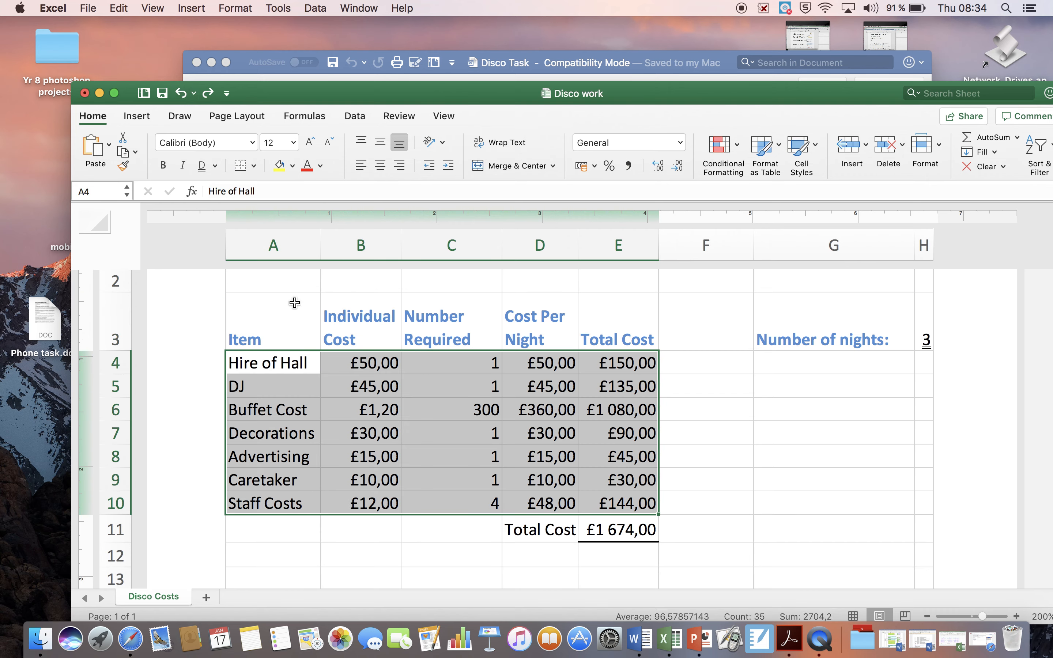
pyautogui.click(208, 94)
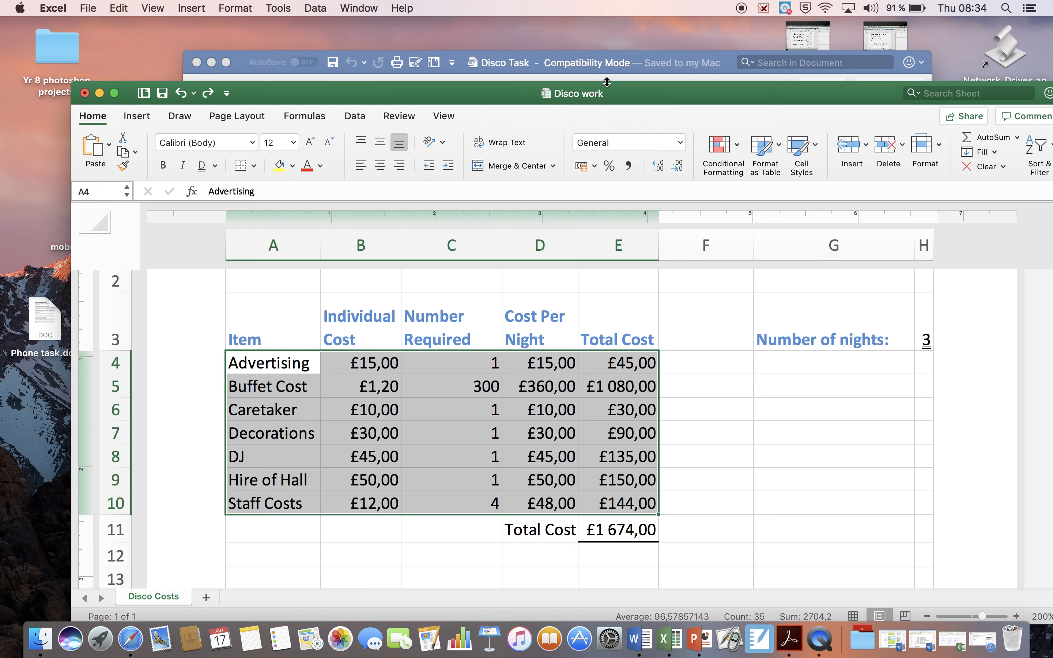
# Switch to QuickTime Player and quit it to reach the save prompt for the screen recording.
pyautogui.click(825, 646)
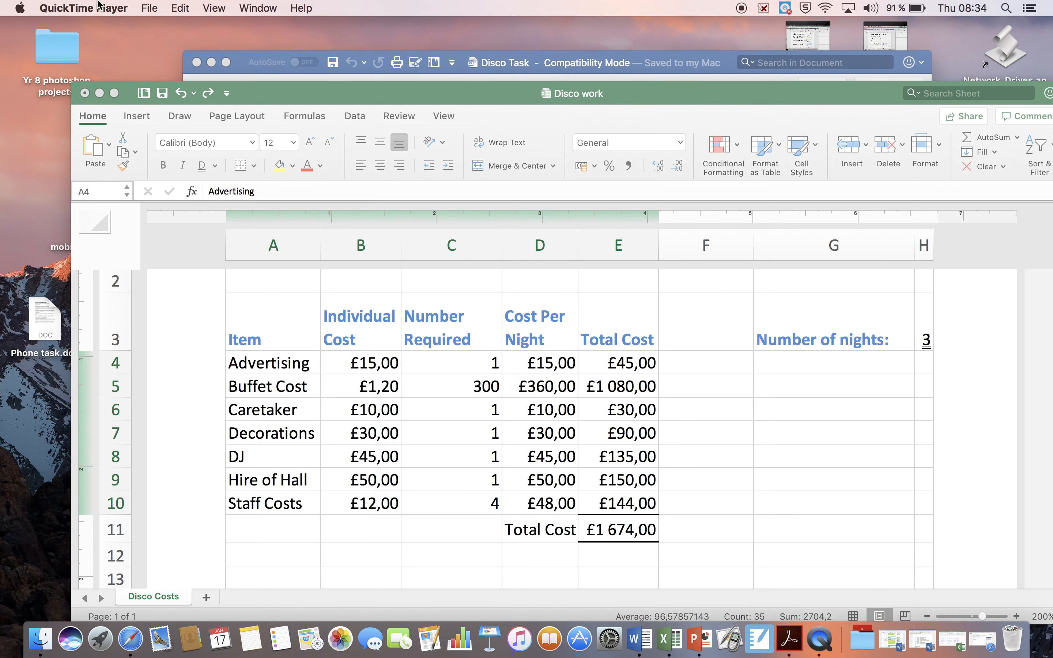
pyautogui.click(100, 5)
pyautogui.click(105, 126)
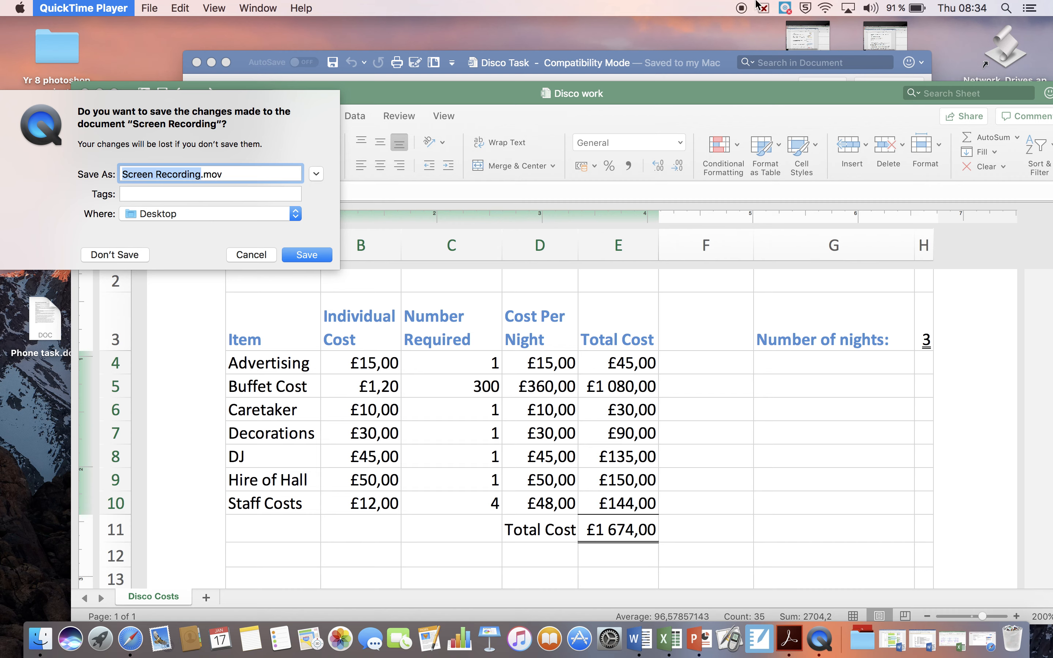
# Name the screen recording "Yr 8 Excel lesson prt 3" with Desktop as its save location.
pyautogui.write('Yr')
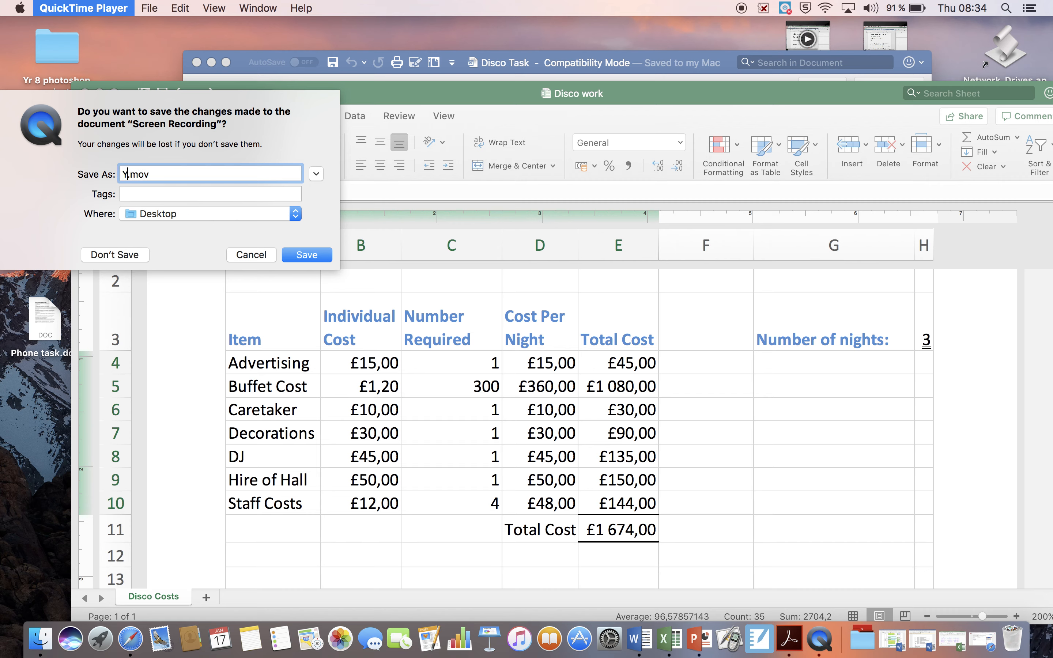
pyautogui.write(' 8 Excel L')
pyautogui.press('BackSpace')
pyautogui.write('lesson prt 3')
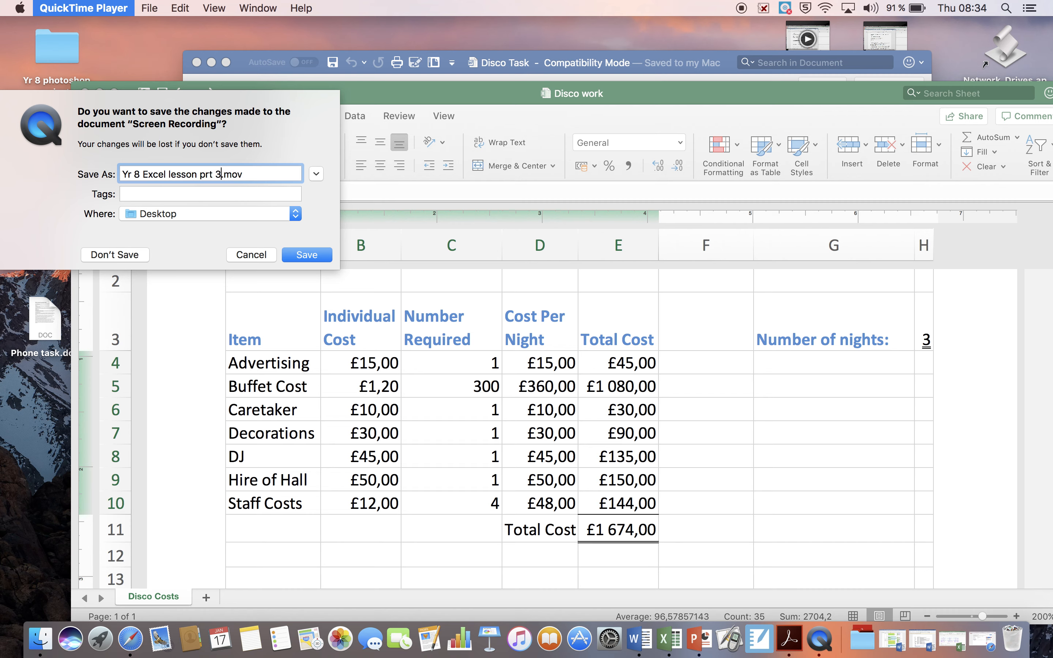